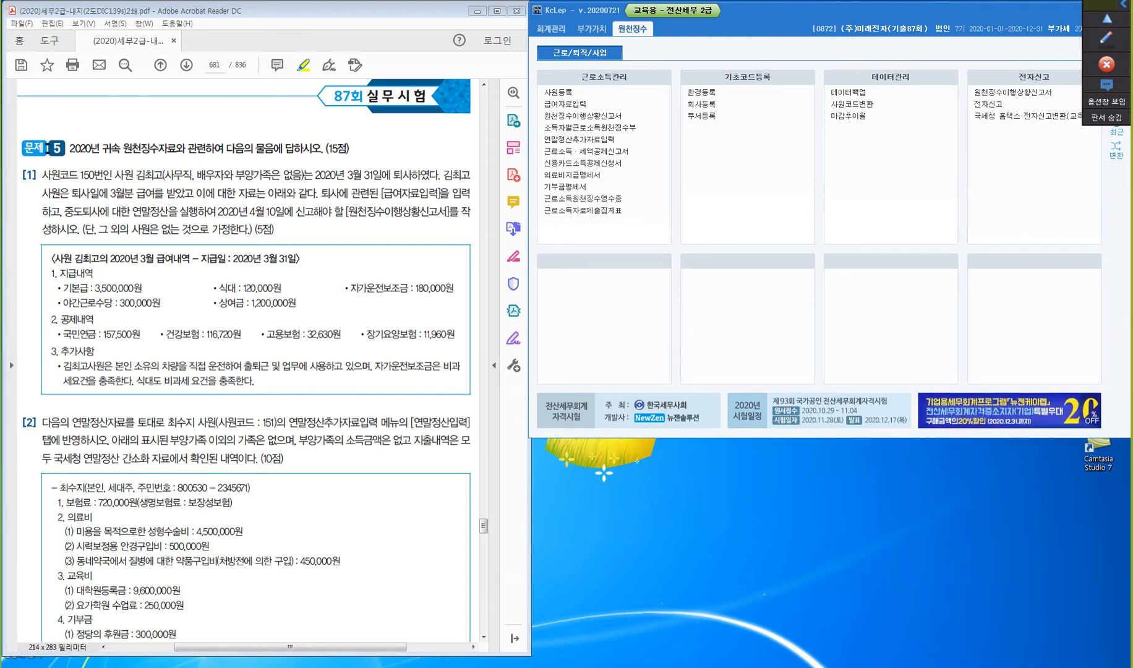
# - Highlight the (15점) score, the retiring employee's name and 2020년 3월 31일에 퇴사하였다 in question 5
pyautogui.moveTo(326, 148); pyautogui.dragTo(351, 149)
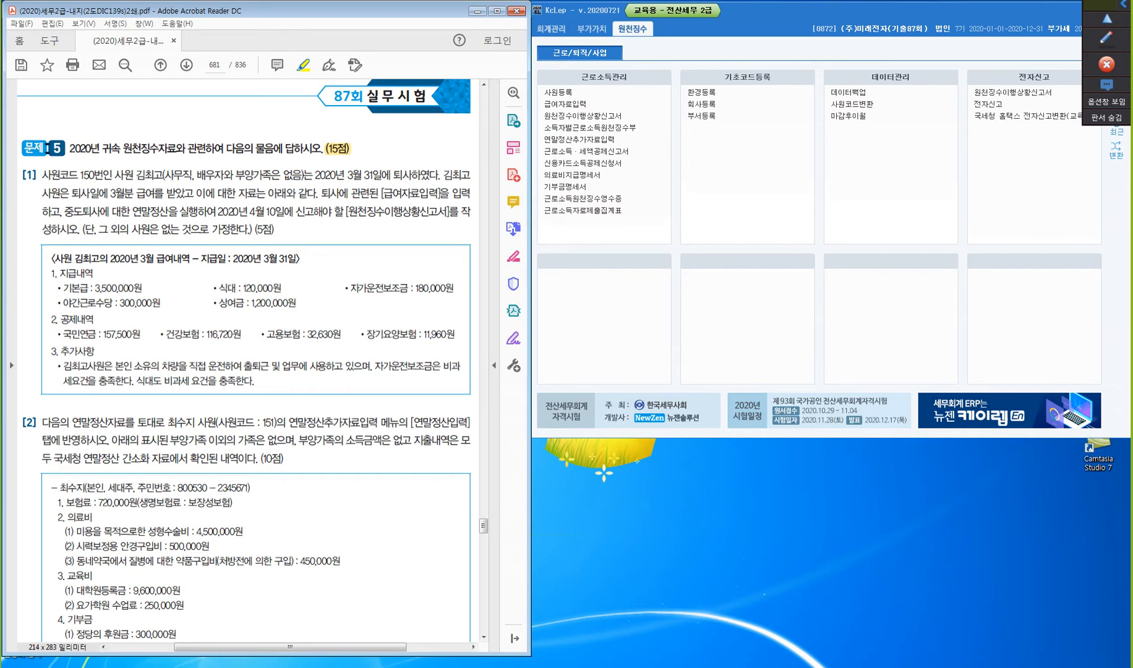
pyautogui.scroll(-2, 247, 359)
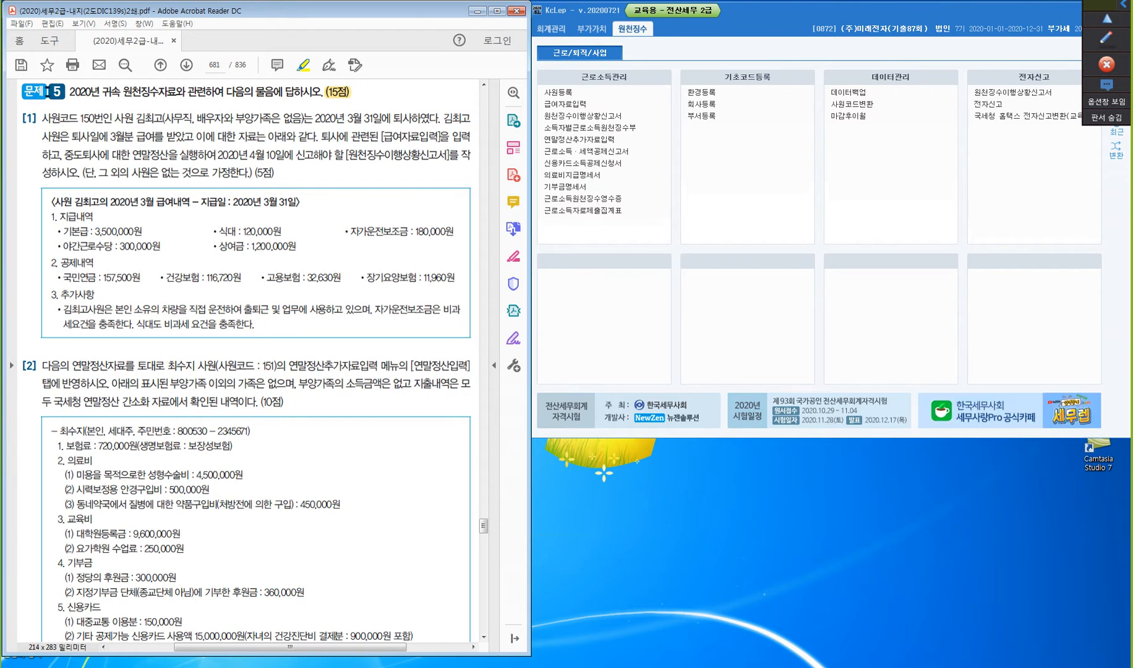
pyautogui.scroll(1, 246, 360)
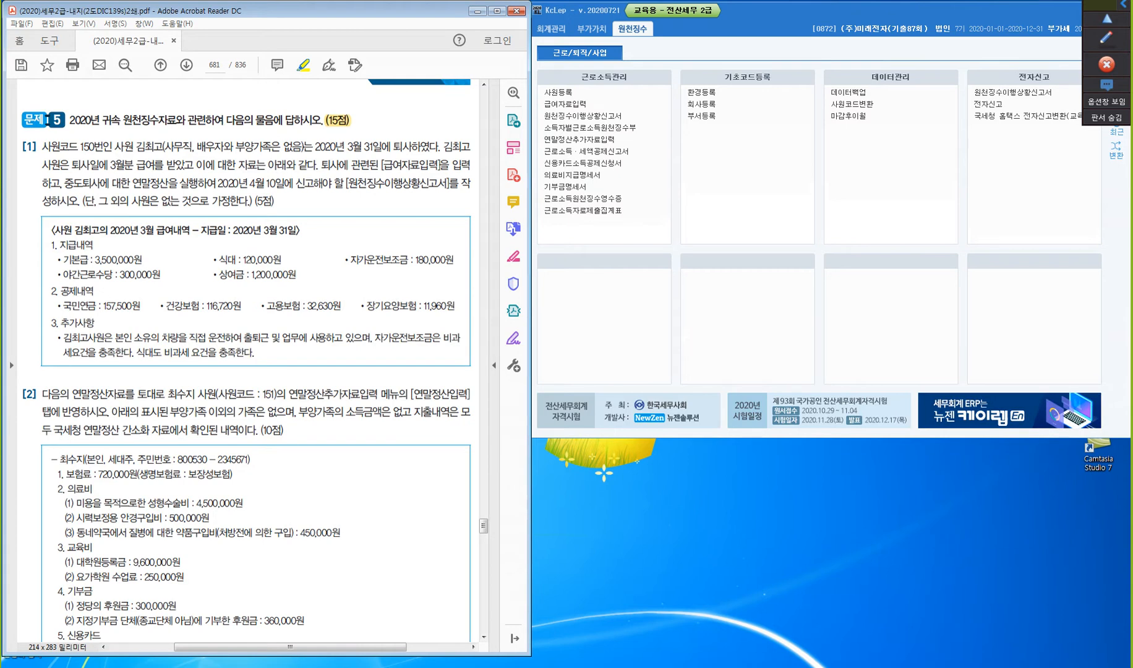
pyautogui.moveTo(145, 147); pyautogui.dragTo(164, 146)
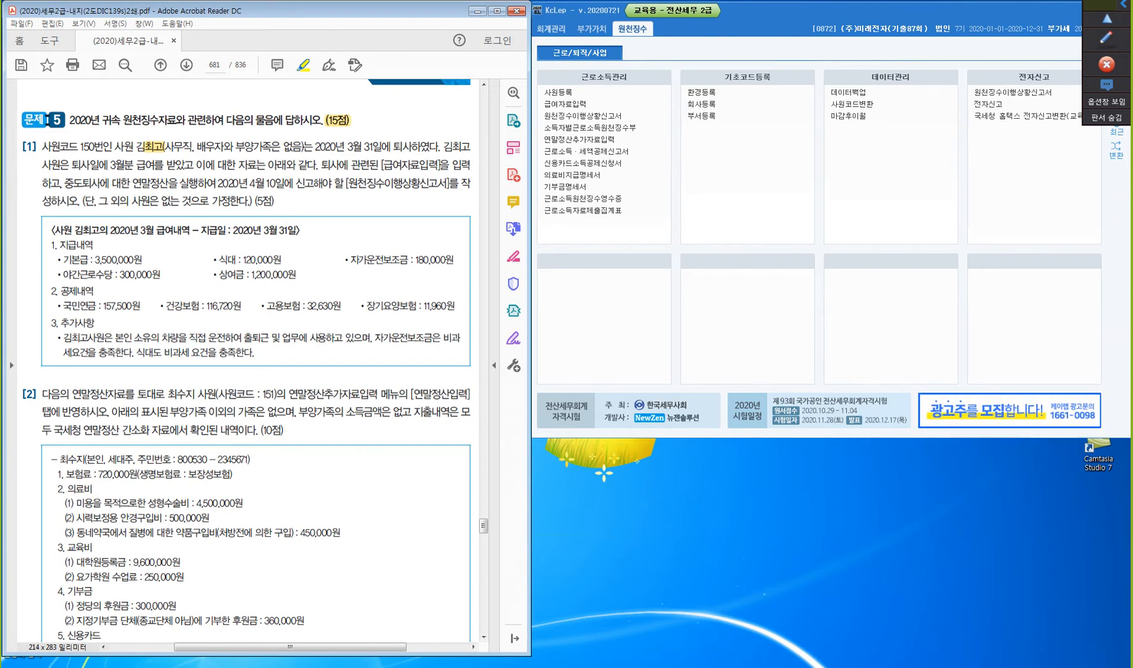
pyautogui.moveTo(315, 146); pyautogui.dragTo(439, 146)
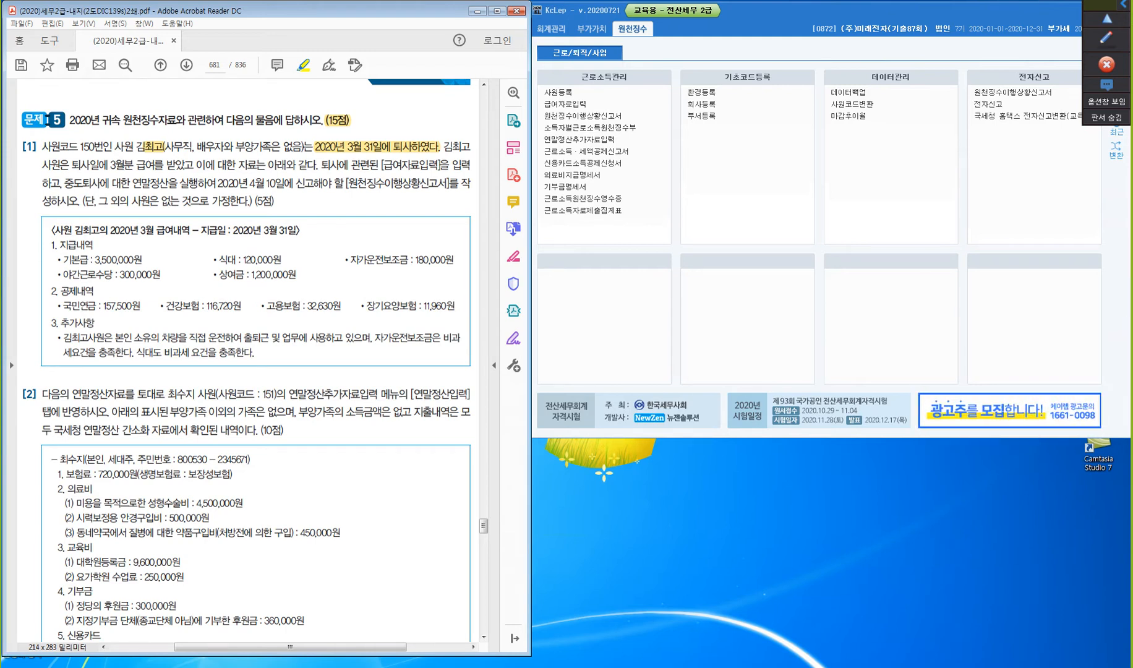
# - Highlight [급여자료입력], 중도퇴사에 대한 연말정산 and [원천징수이행상황신고서] in part [1] of the question
pyautogui.moveTo(381, 164); pyautogui.dragTo(441, 165)
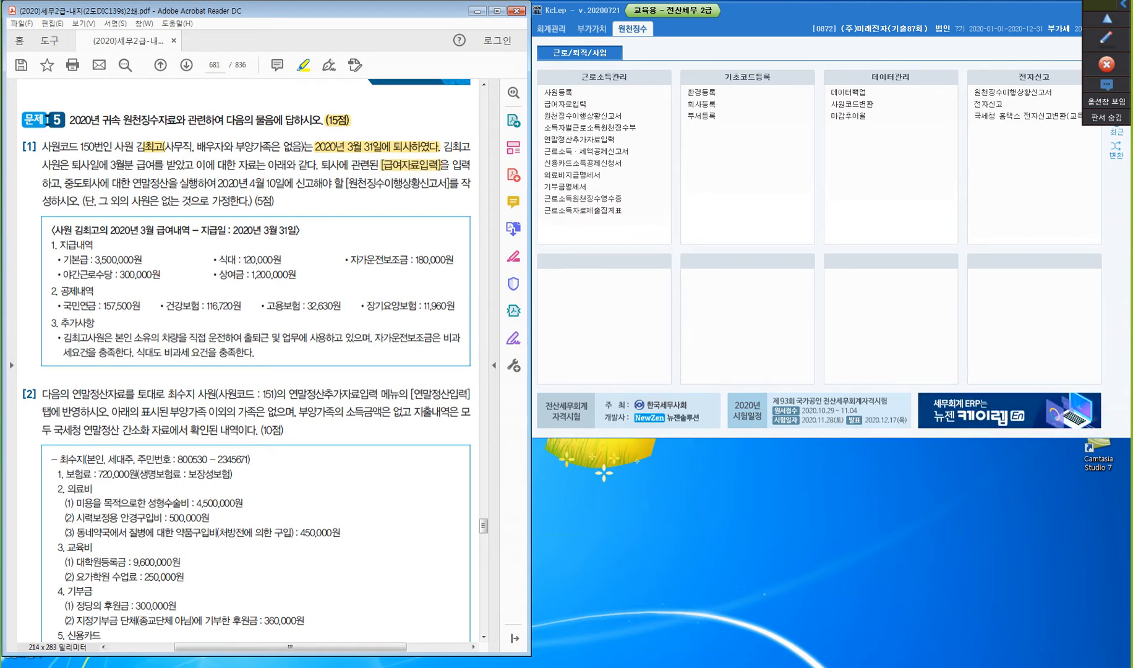
pyautogui.moveTo(65, 183); pyautogui.dragTo(178, 183)
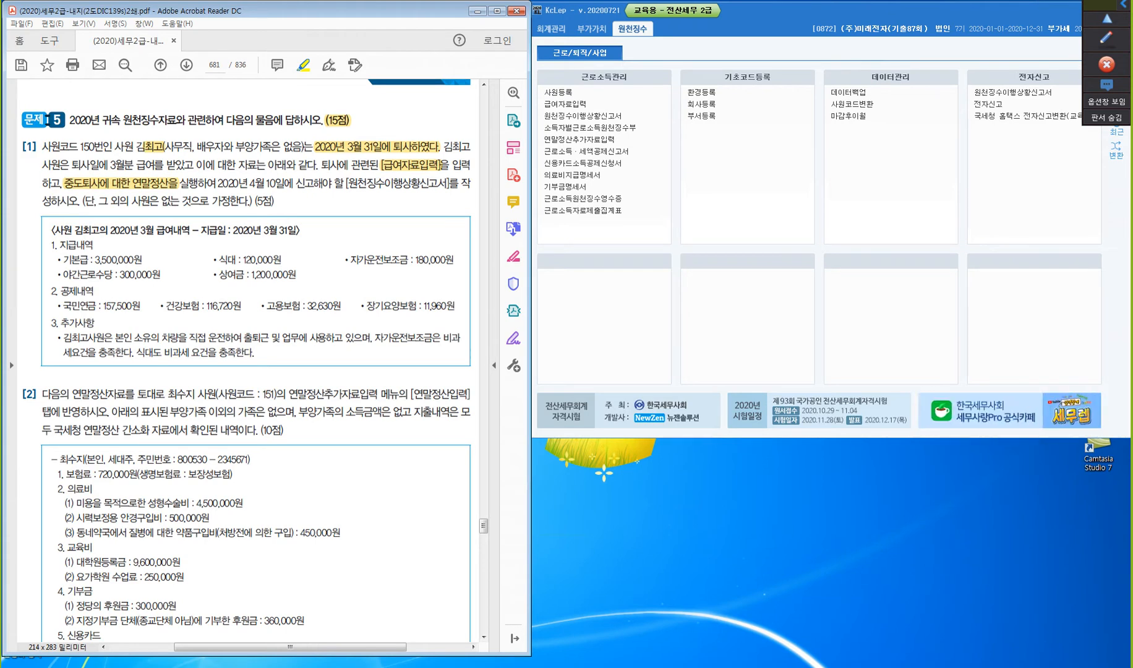
pyautogui.moveTo(345, 183); pyautogui.dragTo(450, 183)
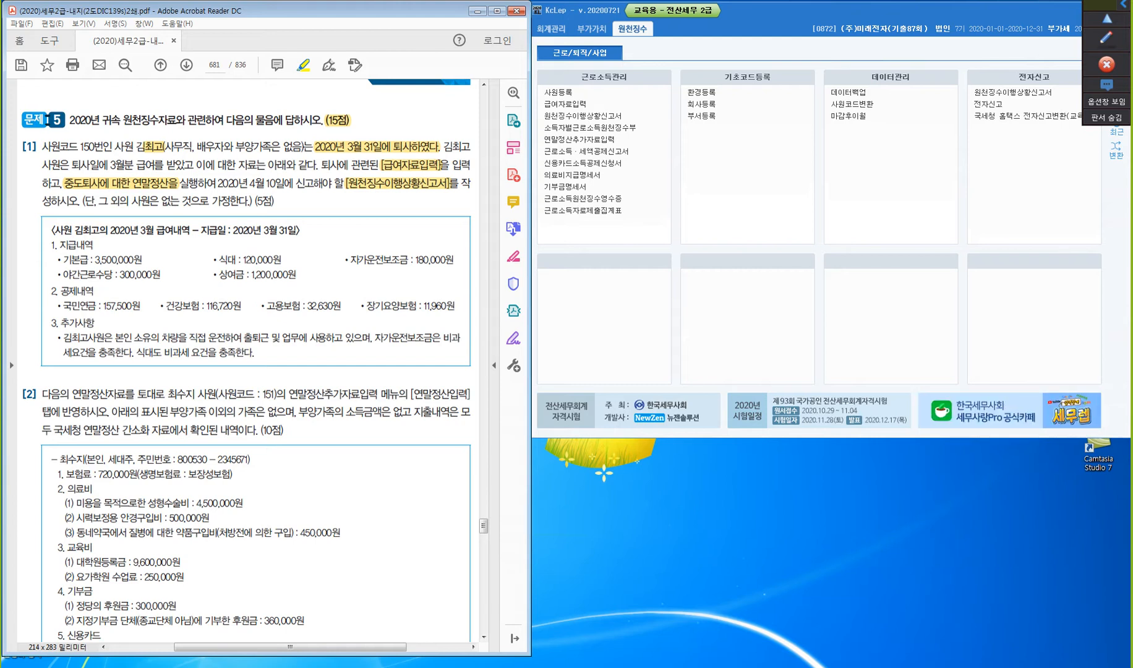
# - Highlight 본인 소유의 and 업무에 사용하고 in the 추가사항 note about the employee's car
pyautogui.press('ctrl')
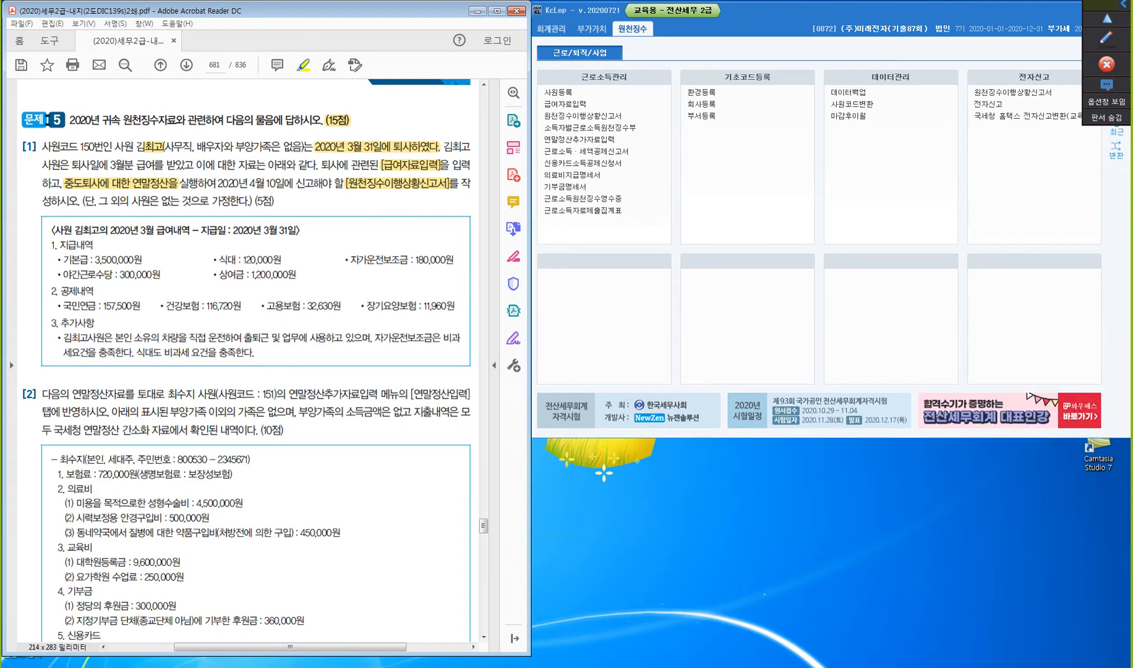
pyautogui.moveTo(114, 338); pyautogui.dragTo(159, 337)
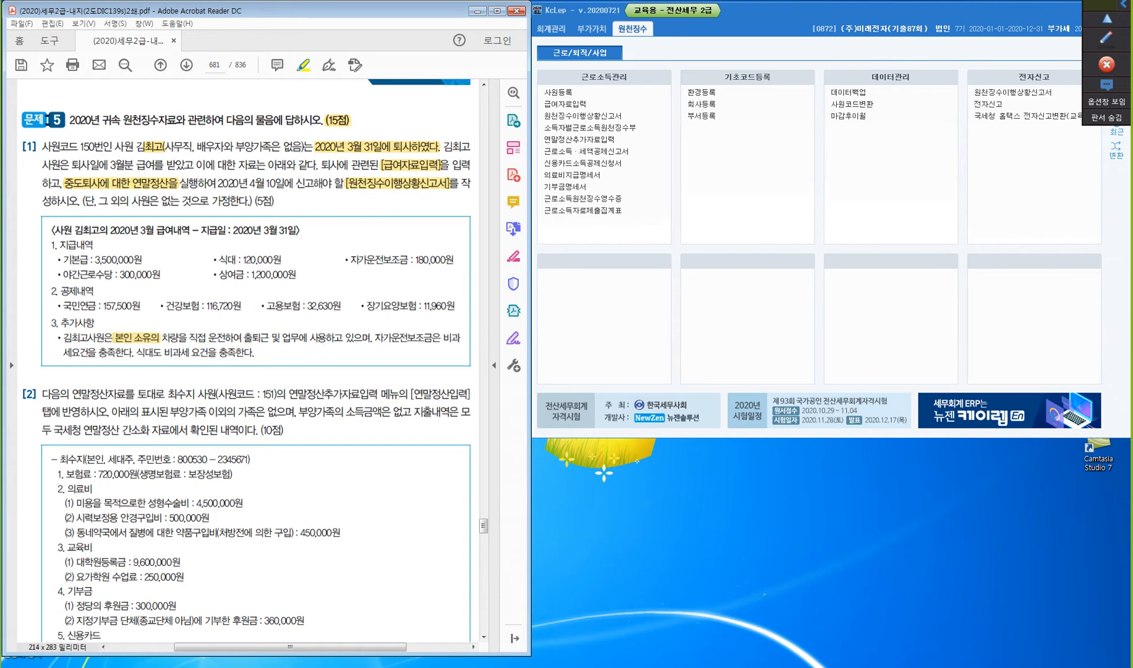
pyautogui.moveTo(281, 337); pyautogui.dragTo(343, 338)
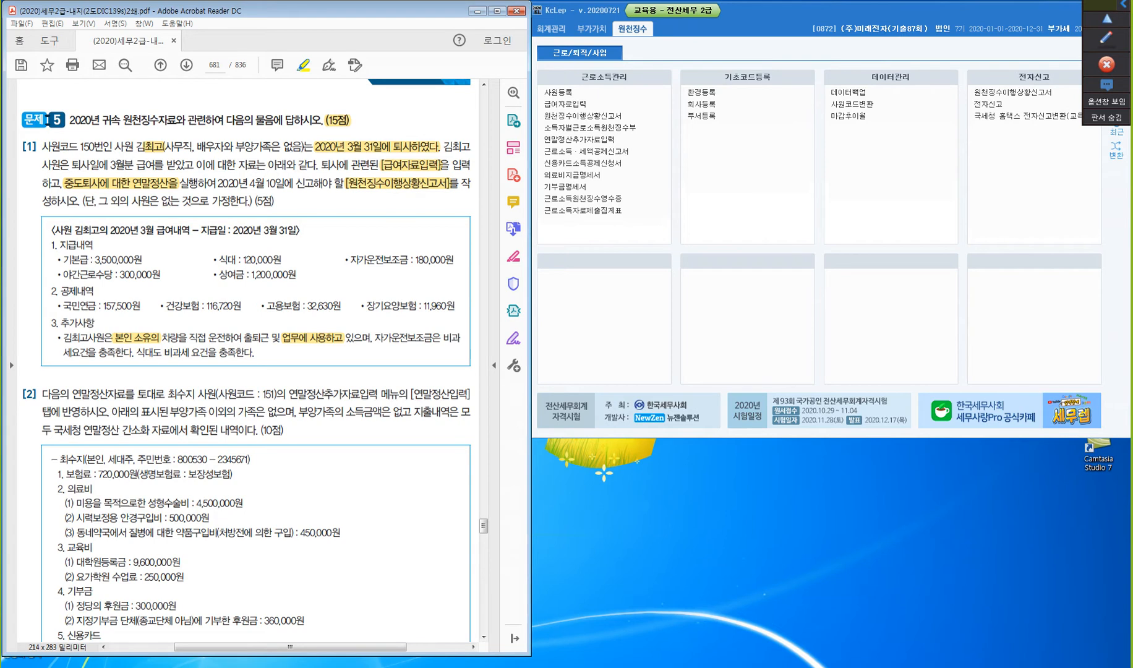
# - Turn on the screen pen and handwrite 비과세 with a check mark above 자가운전보조금
pyautogui.press('F2')
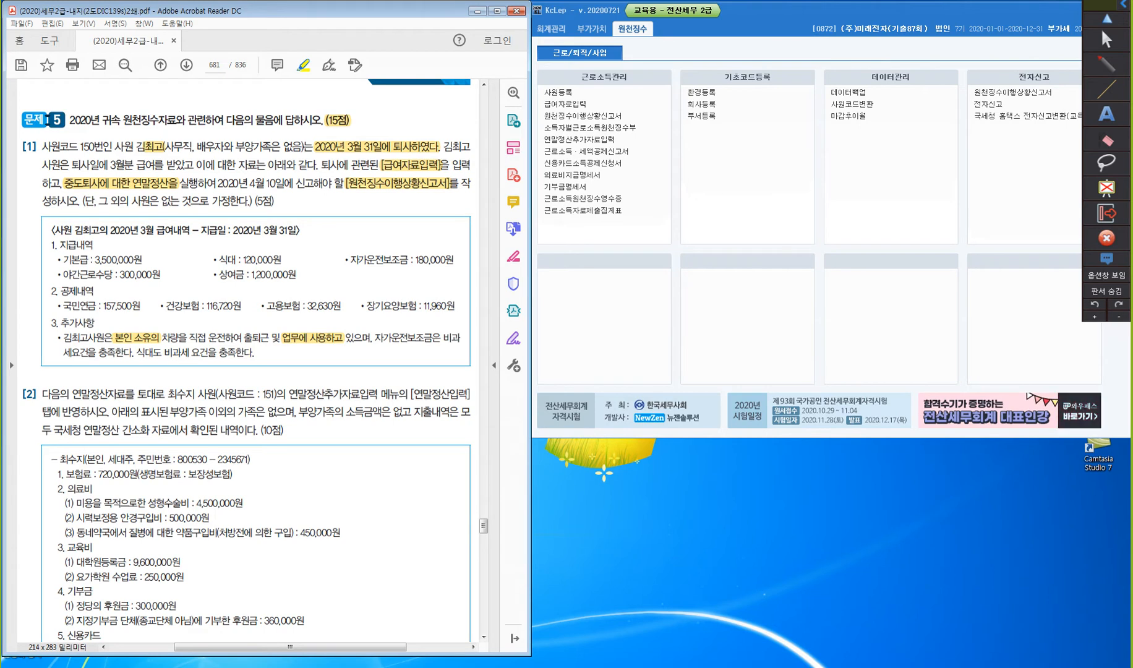
pyautogui.moveTo(361, 245); pyautogui.dragTo(374, 243)
pyautogui.moveTo(377, 230); pyautogui.dragTo(378, 238)
pyautogui.moveTo(381, 229); pyautogui.dragTo(386, 238)
pyautogui.moveTo(383, 238); pyautogui.dragTo(407, 235)
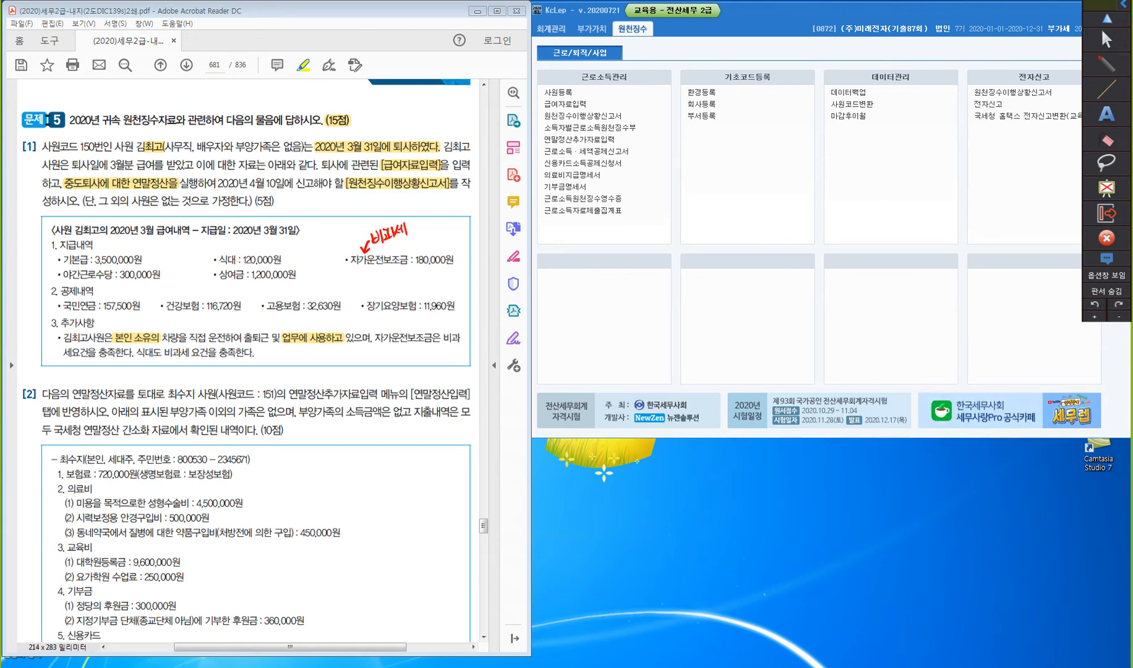
# - Handwrite 비과세 with a short pointer stroke above the 식대 pay item
pyautogui.moveTo(229, 249); pyautogui.dragTo(238, 242)
pyautogui.moveTo(240, 234); pyautogui.dragTo(248, 243)
pyautogui.moveTo(242, 240); pyautogui.dragTo(248, 238)
pyautogui.moveTo(242, 244); pyautogui.dragTo(259, 243)
pyautogui.moveTo(256, 243); pyautogui.dragTo(265, 242)
pyautogui.moveTo(264, 228); pyautogui.dragTo(266, 245)
pyautogui.moveTo(266, 237); pyautogui.dragTo(277, 240)
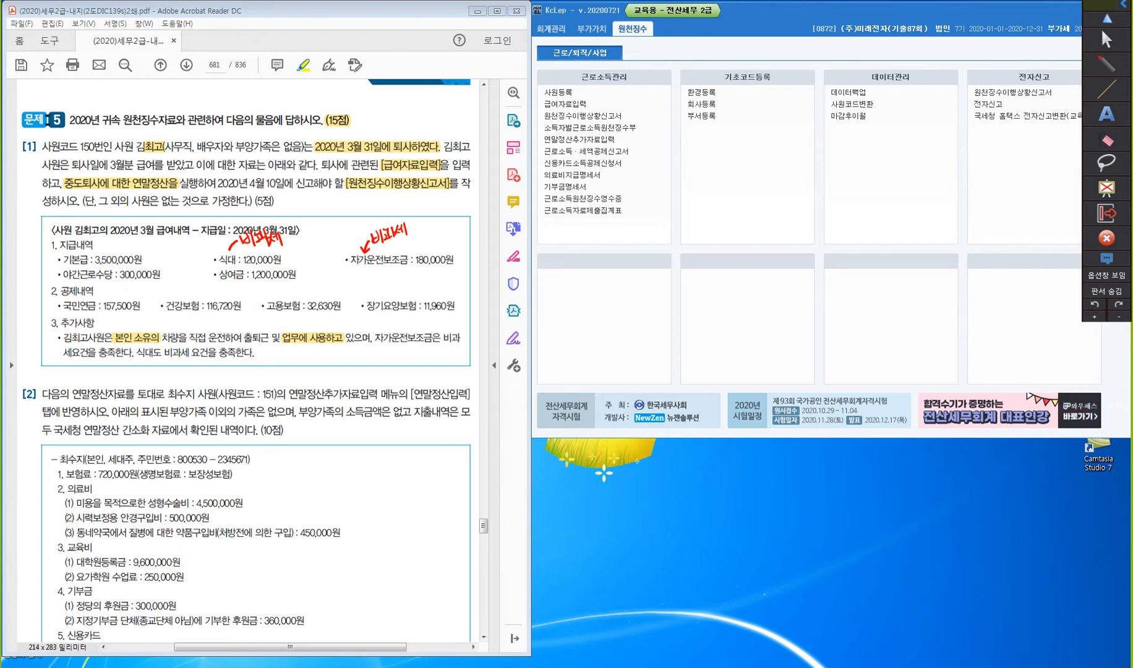
# - Underline 야간근로수당 with a wavy line and circled 비, and handwrite 사원등록: 부 above 사무직
pyautogui.moveTo(64, 280); pyautogui.dragTo(111, 278)
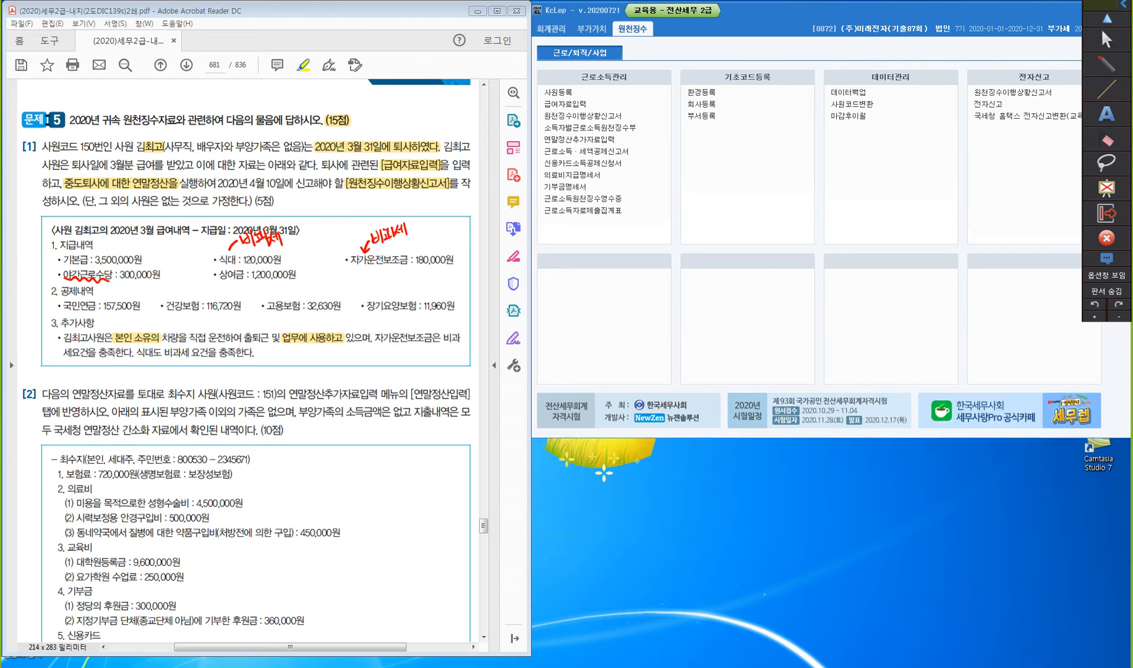
pyautogui.moveTo(176, 131); pyautogui.dragTo(225, 127)
pyautogui.moveTo(216, 124); pyautogui.dragTo(229, 134)
pyautogui.moveTo(230, 113); pyautogui.dragTo(242, 126)
pyautogui.moveTo(233, 130); pyautogui.dragTo(241, 134)
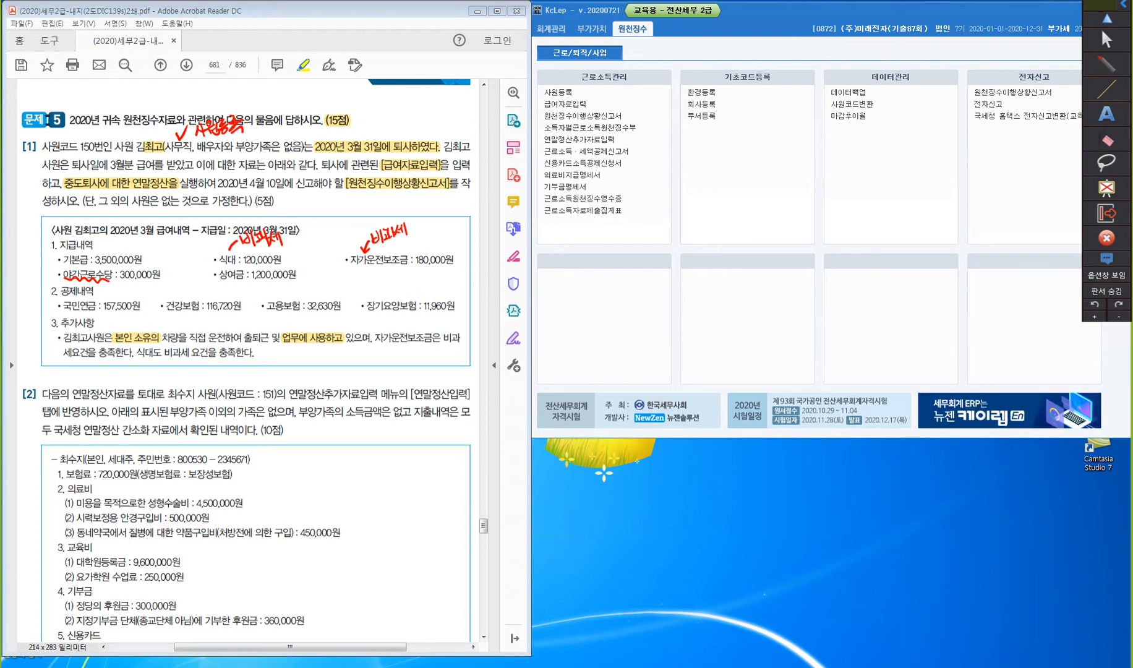
pyautogui.moveTo(262, 103); pyautogui.dragTo(275, 130)
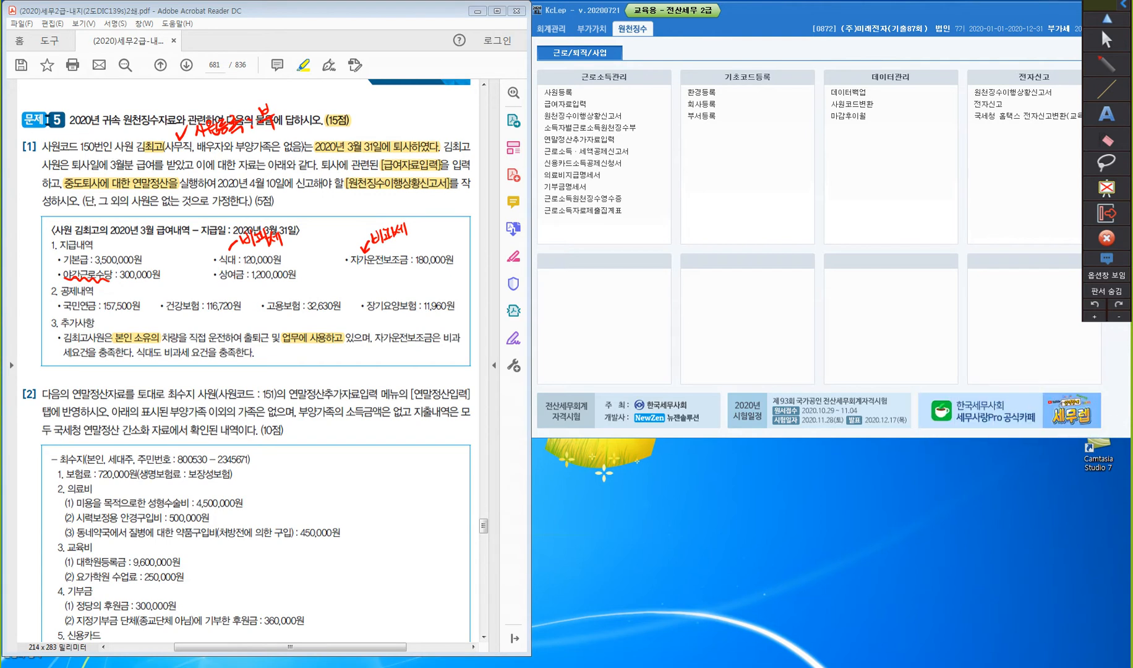
pyautogui.moveTo(42, 265)
pyautogui.mouseDown()
pyautogui.moveTo(67, 272)
pyautogui.moveTo(35, 285)
pyautogui.moveTo(37, 266)
pyautogui.moveTo(46, 284)
pyautogui.mouseUp()
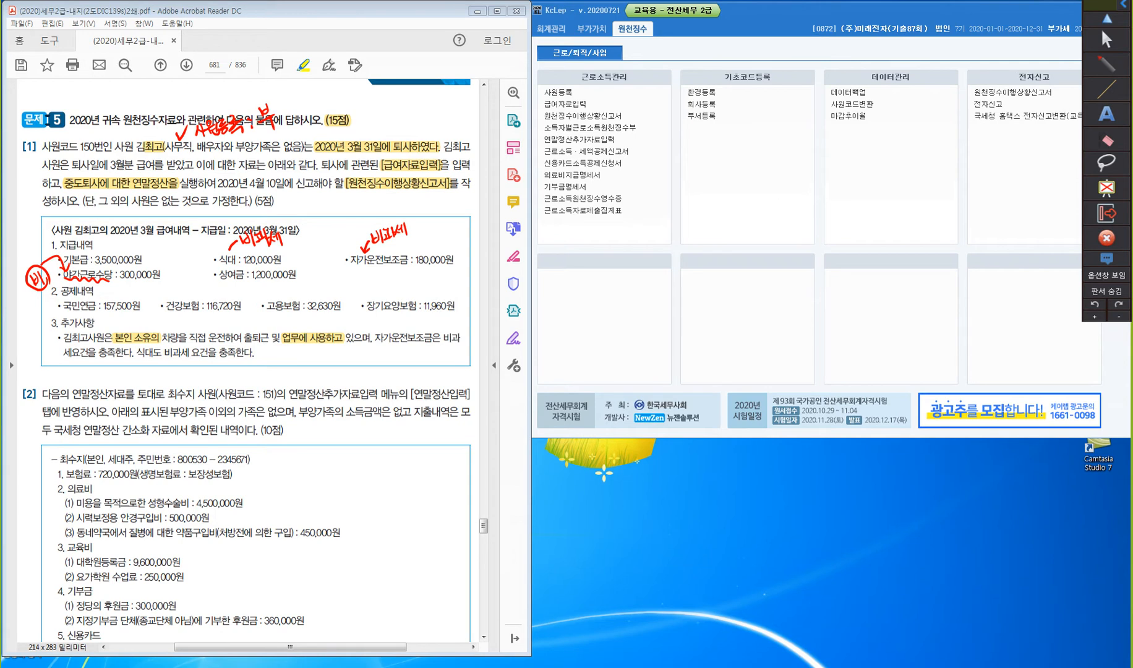
# - Handwrite the first procedure note, ① 사원등록: 퇴사일, above the question page
pyautogui.moveTo(367, 19); pyautogui.dragTo(380, 28)
pyautogui.moveTo(382, 17); pyautogui.dragTo(382, 30)
pyautogui.moveTo(382, 23)
pyautogui.mouseDown()
pyautogui.moveTo(399, 21)
pyautogui.moveTo(396, 32)
pyautogui.moveTo(405, 21)
pyautogui.mouseUp()
pyautogui.moveTo(397, 24); pyautogui.dragTo(411, 23)
pyautogui.moveTo(414, 19); pyautogui.dragTo(418, 24)
pyautogui.moveTo(408, 27); pyautogui.dragTo(439, 24)
pyautogui.moveTo(432, 28); pyautogui.dragTo(449, 26)
pyautogui.moveTo(454, 17); pyautogui.dragTo(462, 27)
pyautogui.moveTo(456, 23); pyautogui.dragTo(463, 28)
# - Handwrite the second procedure note, ② 급여자료입력: 급여, 정산, below the first one
pyautogui.moveTo(360, 37); pyautogui.dragTo(379, 41)
pyautogui.moveTo(370, 41); pyautogui.dragTo(398, 42)
pyautogui.moveTo(396, 34); pyautogui.dragTo(405, 45)
pyautogui.moveTo(405, 33); pyautogui.dragTo(409, 48)
pyautogui.moveTo(412, 42); pyautogui.dragTo(426, 42)
pyautogui.moveTo(427, 34); pyautogui.dragTo(422, 51)
pyautogui.moveTo(420, 44); pyautogui.dragTo(433, 43)
pyautogui.moveTo(427, 40)
pyautogui.mouseDown()
pyautogui.moveTo(438, 51)
pyautogui.moveTo(487, 47)
pyautogui.mouseUp()
pyautogui.moveTo(486, 41); pyautogui.dragTo(491, 41)
pyautogui.moveTo(492, 34)
pyautogui.mouseDown()
pyautogui.moveTo(492, 50)
pyautogui.moveTo(506, 45)
pyautogui.mouseUp()
pyautogui.moveTo(495, 43); pyautogui.dragTo(506, 53)
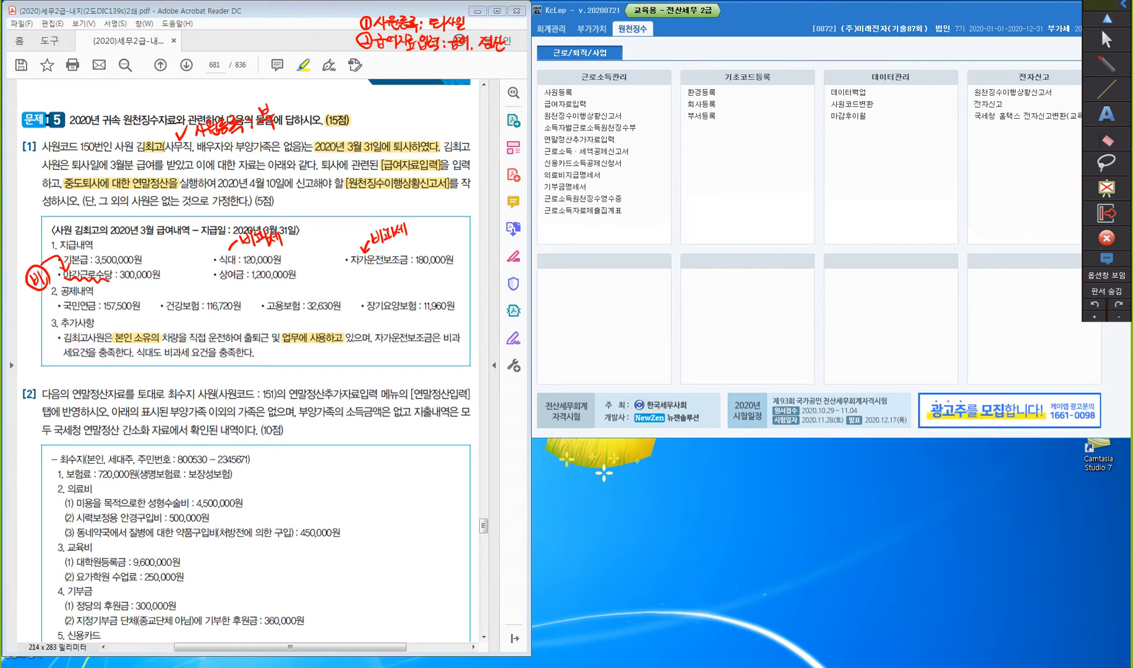
# - Handwrite the third procedure note, ③ 연말정산자료입력: 중도TAB, below the second one
pyautogui.moveTo(362, 58)
pyautogui.mouseDown()
pyautogui.moveTo(366, 69)
pyautogui.moveTo(368, 54)
pyautogui.moveTo(356, 65)
pyautogui.mouseUp()
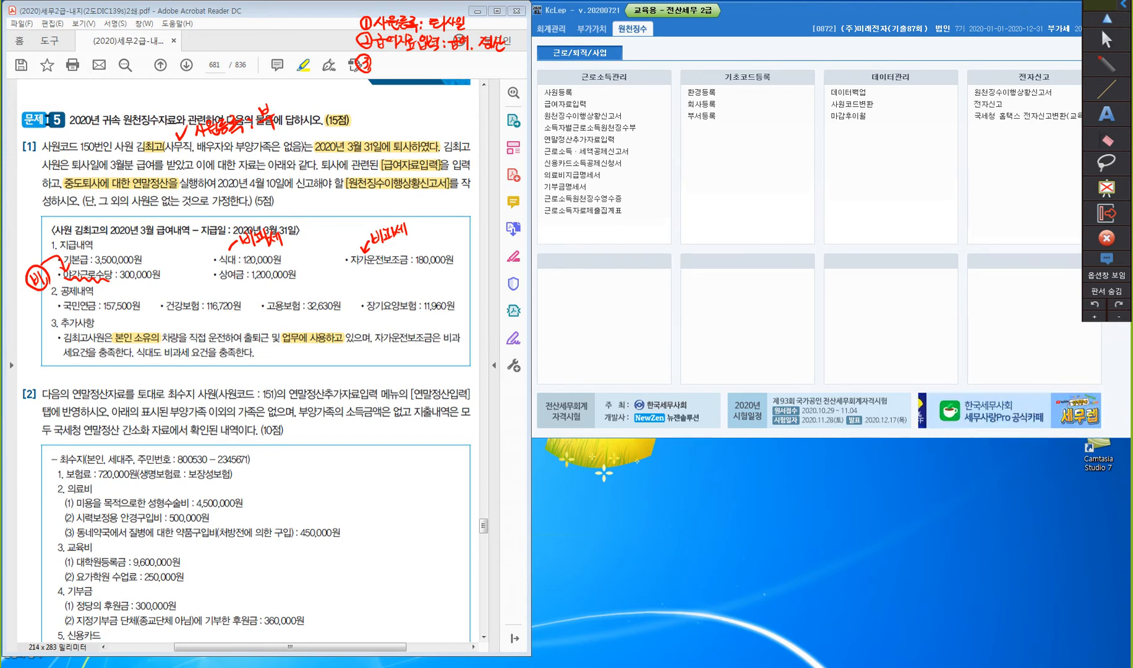
pyautogui.moveTo(378, 59); pyautogui.dragTo(379, 60)
pyautogui.moveTo(382, 59)
pyautogui.mouseDown()
pyautogui.moveTo(391, 70)
pyautogui.moveTo(399, 61)
pyautogui.mouseUp()
pyautogui.moveTo(401, 57)
pyautogui.mouseDown()
pyautogui.moveTo(407, 70)
pyautogui.moveTo(411, 60)
pyautogui.mouseUp()
pyautogui.moveTo(404, 60); pyautogui.dragTo(419, 63)
pyautogui.moveTo(409, 62); pyautogui.dragTo(425, 62)
pyautogui.moveTo(414, 60); pyautogui.dragTo(432, 65)
pyautogui.moveTo(418, 62); pyautogui.dragTo(437, 67)
pyautogui.moveTo(432, 55); pyautogui.dragTo(453, 68)
pyautogui.moveTo(448, 63); pyautogui.dragTo(457, 73)
pyautogui.moveTo(457, 57)
pyautogui.mouseDown()
pyautogui.moveTo(464, 76)
pyautogui.moveTo(471, 66)
pyautogui.mouseUp()
pyautogui.moveTo(464, 64); pyautogui.dragTo(482, 66)
pyautogui.moveTo(482, 70); pyautogui.dragTo(520, 72)
pyautogui.moveTo(522, 57); pyautogui.dragTo(525, 75)
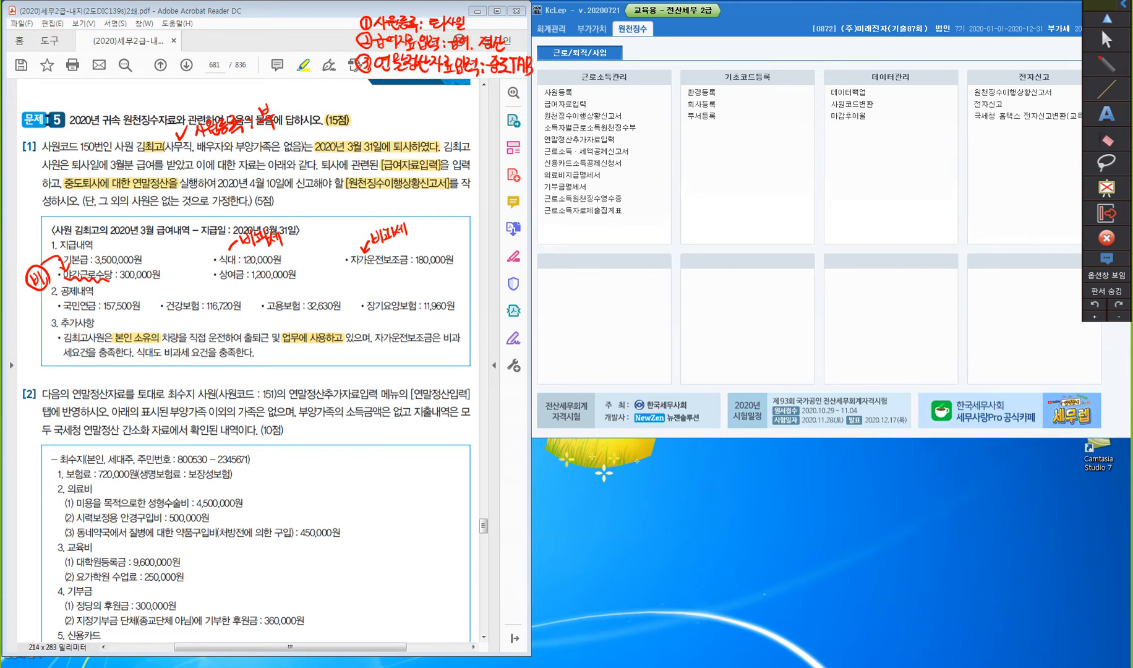
# - Handwrite the fourth procedure note, ④ 원천징수이행상황신고서, below the third one
pyautogui.moveTo(364, 79)
pyautogui.mouseDown()
pyautogui.moveTo(366, 93)
pyautogui.moveTo(370, 86)
pyautogui.mouseUp()
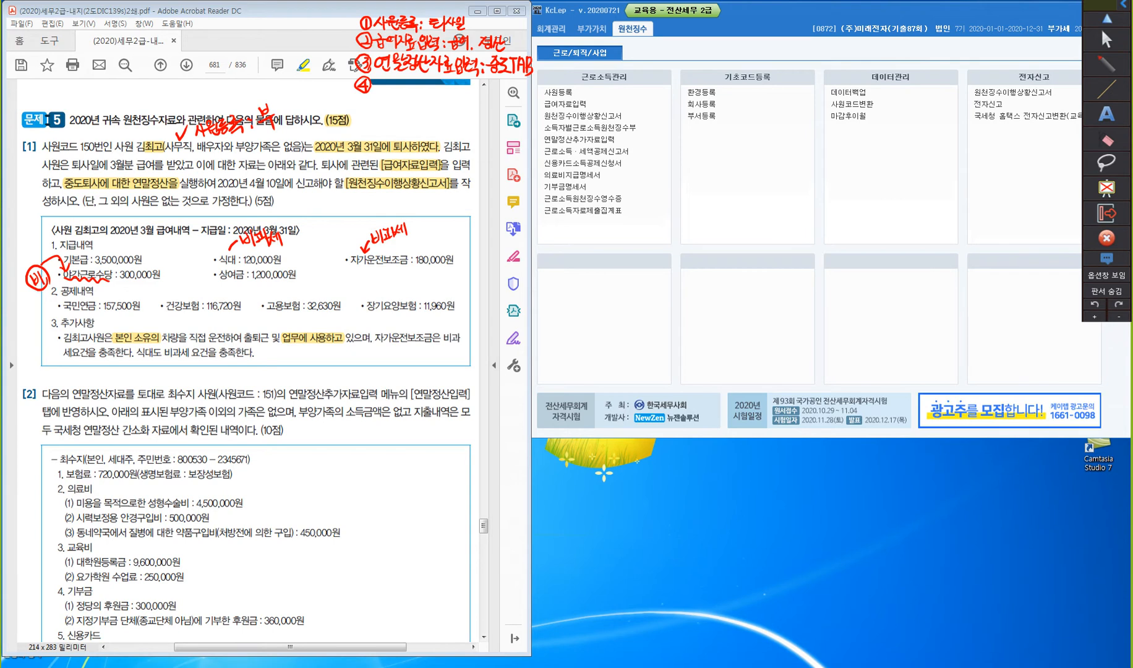
pyautogui.moveTo(371, 86); pyautogui.dragTo(455, 98)
pyautogui.moveTo(448, 93); pyautogui.dragTo(520, 101)
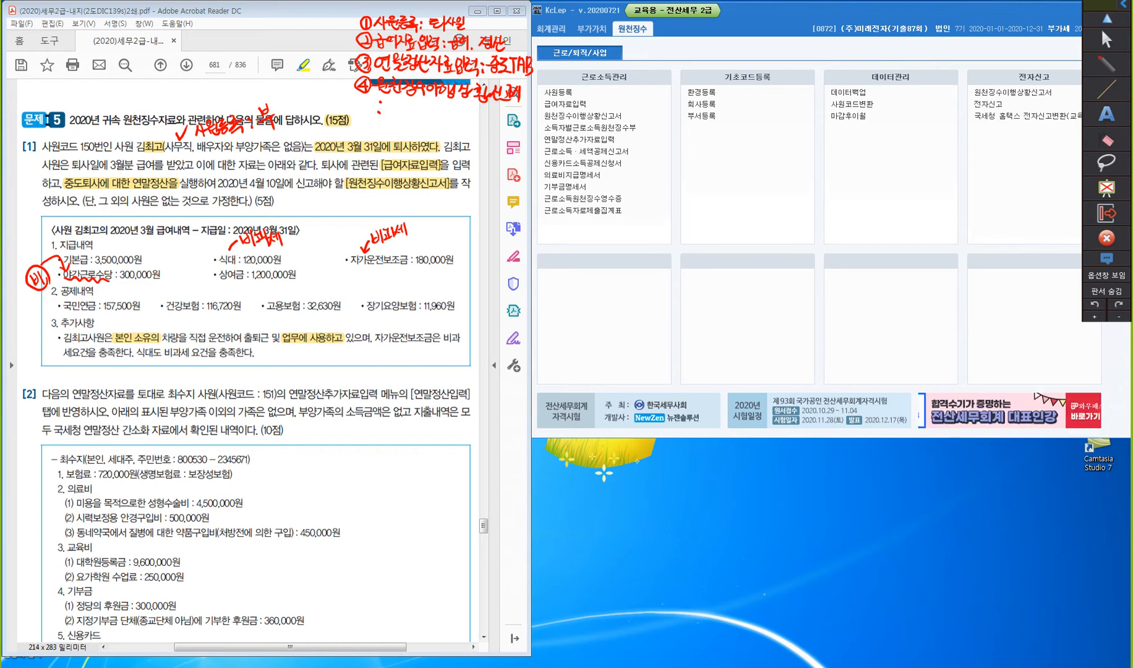
# - Add 간이세액, 중도퇴사 by hand under the fourth note and return to the normal pointer
pyautogui.moveTo(384, 104); pyautogui.dragTo(391, 113)
pyautogui.moveTo(395, 99); pyautogui.dragTo(395, 116)
pyautogui.moveTo(395, 109); pyautogui.dragTo(397, 122)
pyautogui.moveTo(399, 102)
pyautogui.mouseDown()
pyautogui.moveTo(405, 121)
pyautogui.moveTo(435, 112)
pyautogui.mouseUp()
pyautogui.moveTo(439, 101); pyautogui.dragTo(444, 122)
pyautogui.moveTo(448, 116)
pyautogui.mouseDown()
pyautogui.moveTo(445, 126)
pyautogui.moveTo(470, 104)
pyautogui.mouseUp()
pyautogui.moveTo(466, 105); pyautogui.dragTo(471, 121)
pyautogui.moveTo(468, 118); pyautogui.dragTo(482, 122)
pyautogui.moveTo(477, 123)
pyautogui.mouseDown()
pyautogui.moveTo(497, 111)
pyautogui.moveTo(506, 125)
pyautogui.mouseUp()
pyautogui.moveTo(511, 103); pyautogui.dragTo(512, 118)
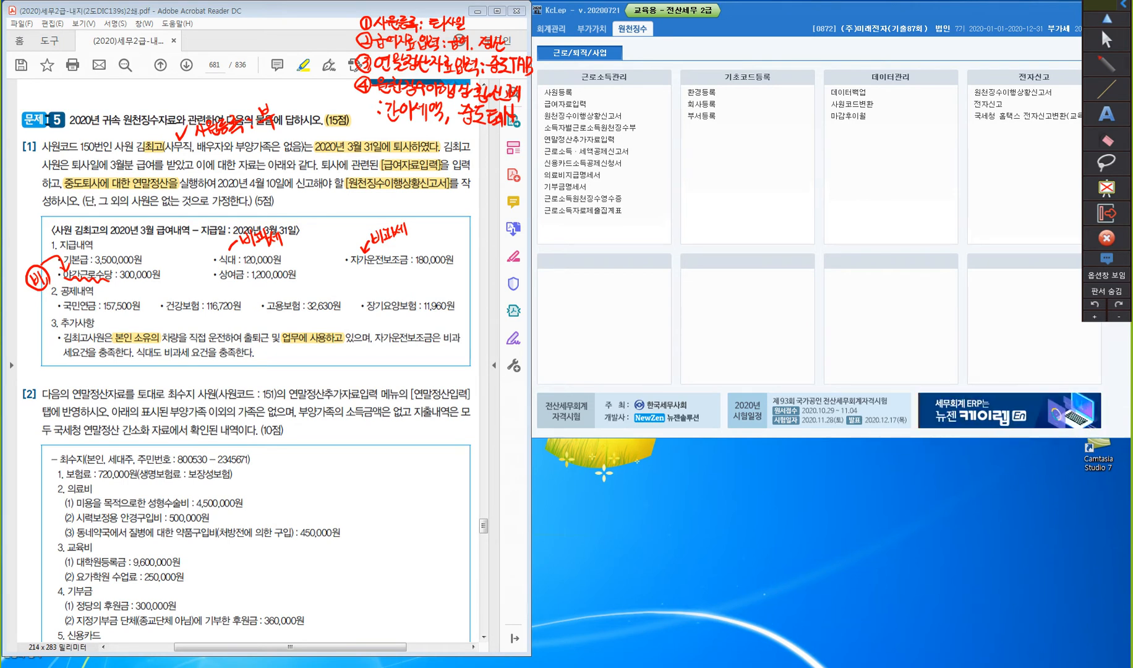
pyautogui.click(1106, 40)
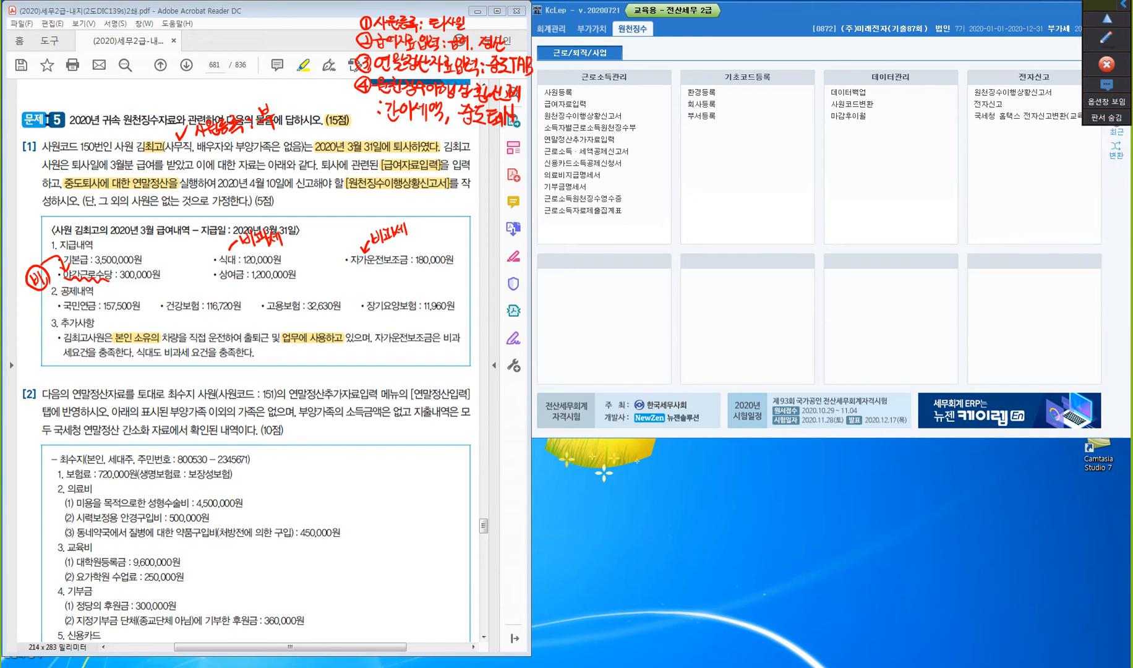
# - Open 사원등록 in KcLep and set the first employee's 퇴사년월일 to 2020년 3월 31일
pyautogui.click(579, 140)
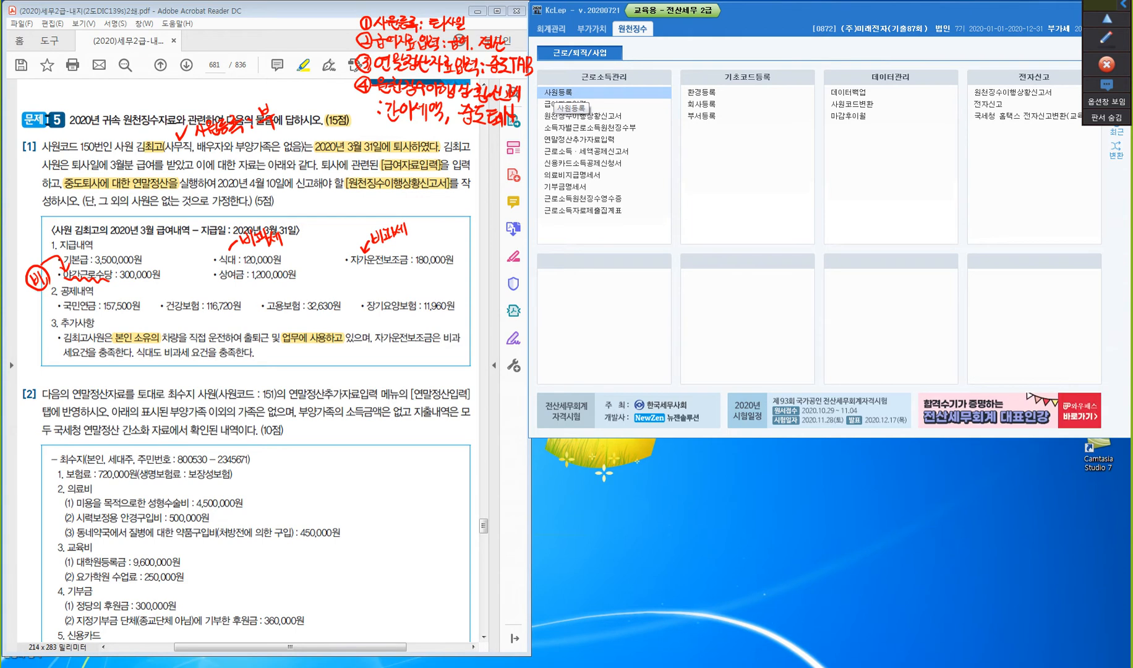
pyautogui.click(557, 93)
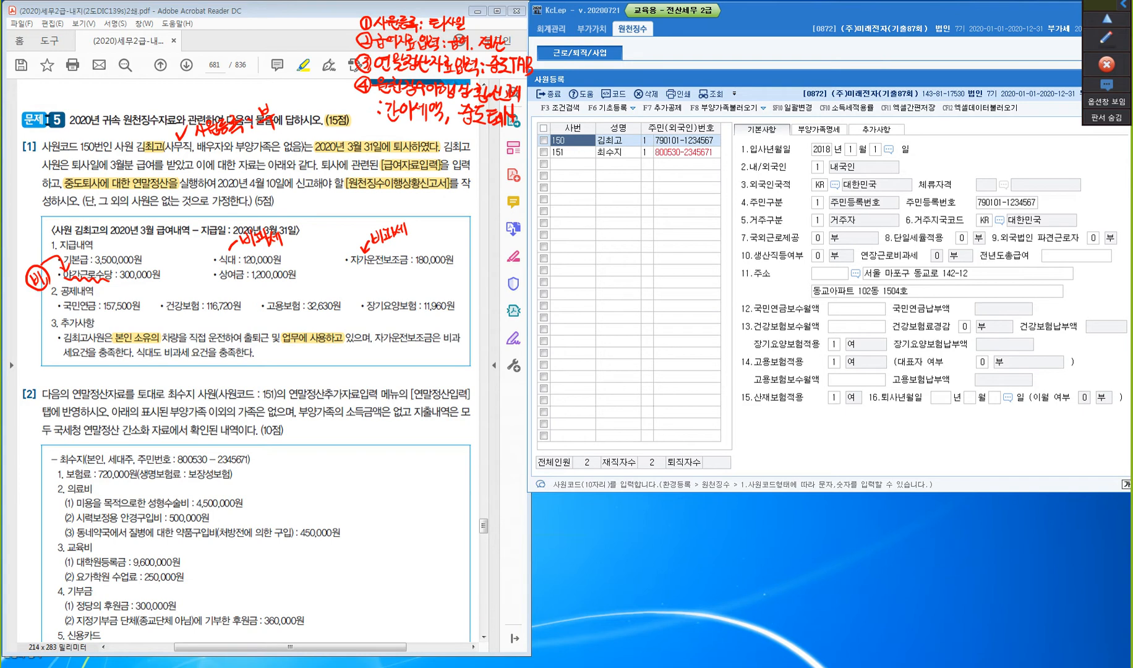
pyautogui.click(941, 398)
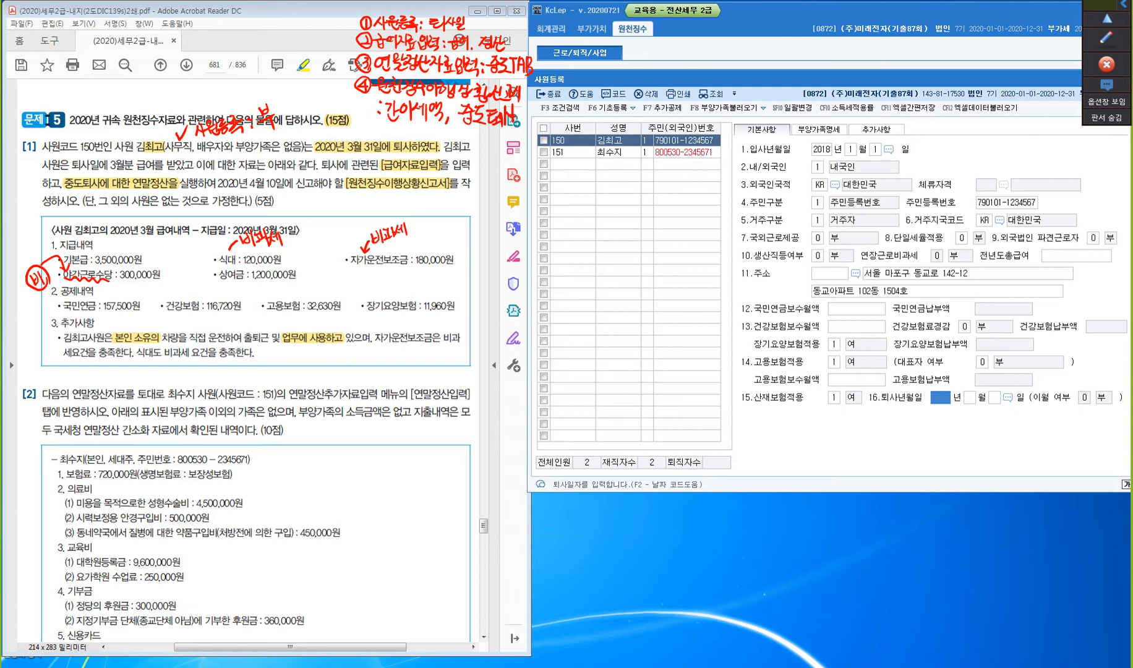
pyautogui.write('2020 년 3')
pyautogui.press('Return')
pyautogui.write('31')
pyautogui.press('Return')
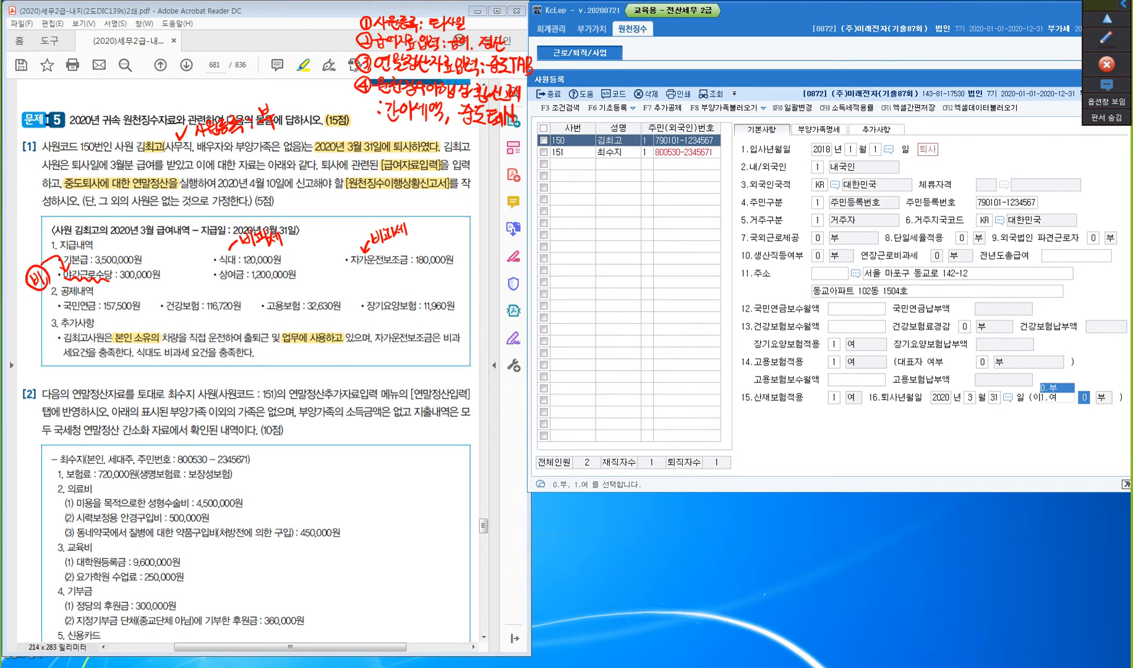
pyautogui.press('Return')
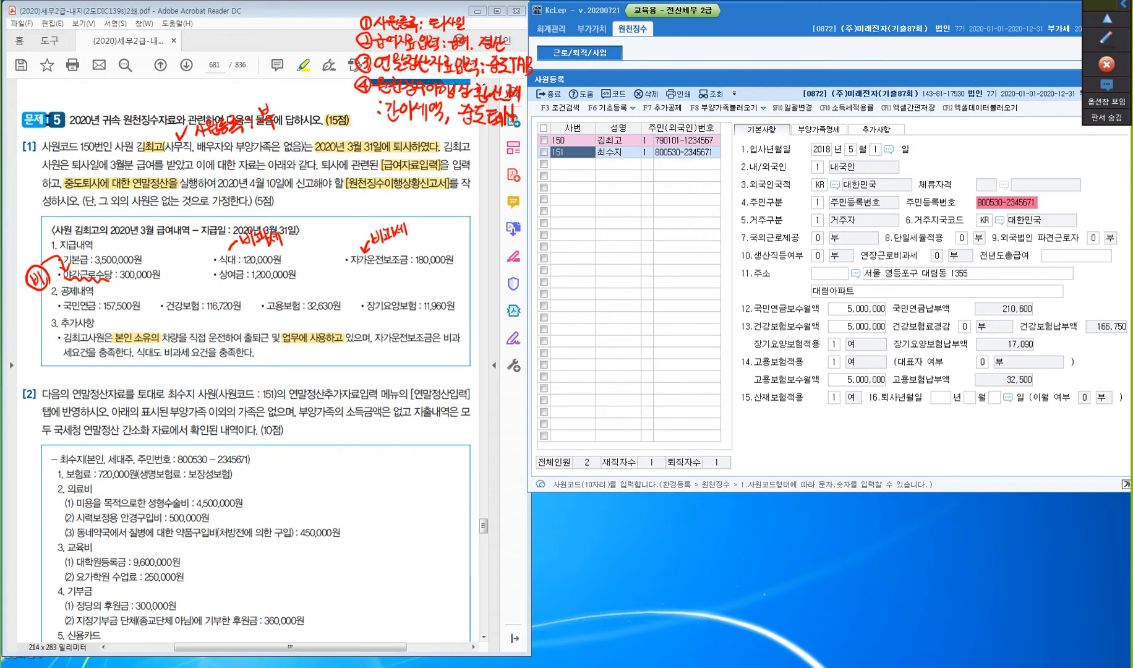
pyautogui.click(572, 140)
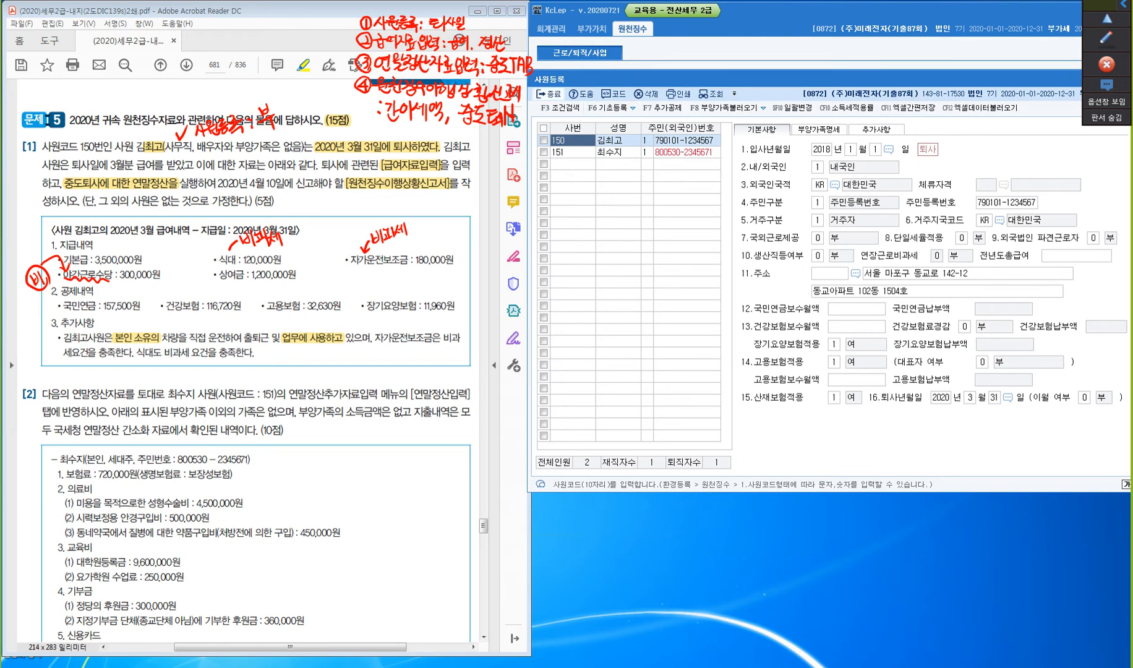
# - Close 사원등록 and open the 수당공제등록 settings of 급여자료입력
pyautogui.click(549, 94)
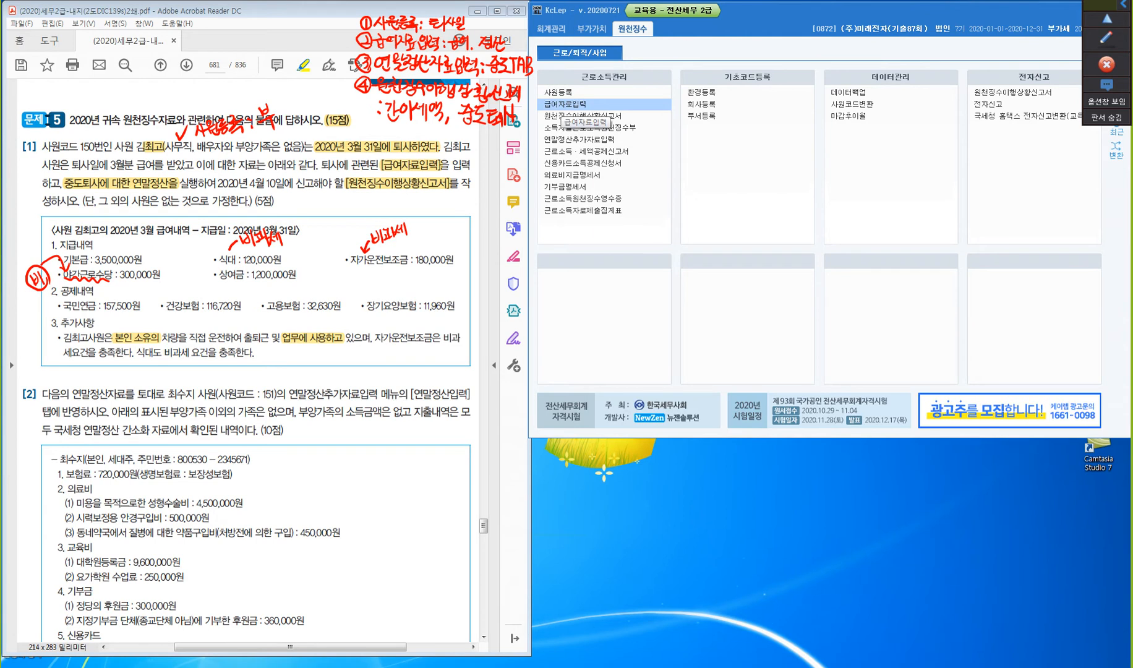
pyautogui.click(566, 104)
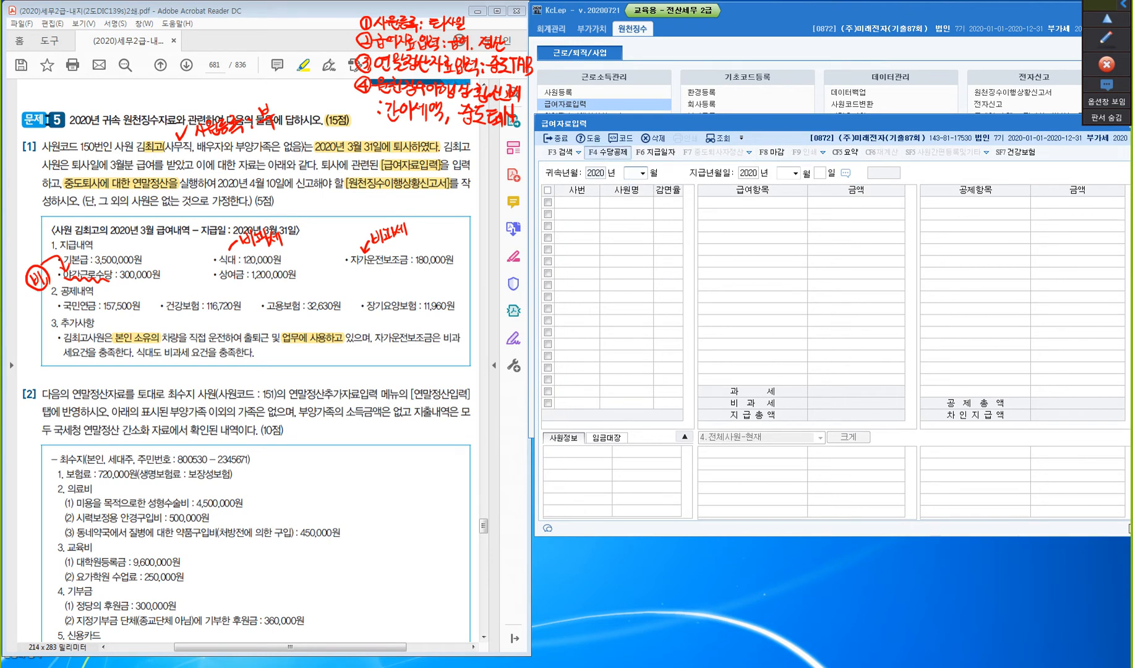
pyautogui.click(608, 152)
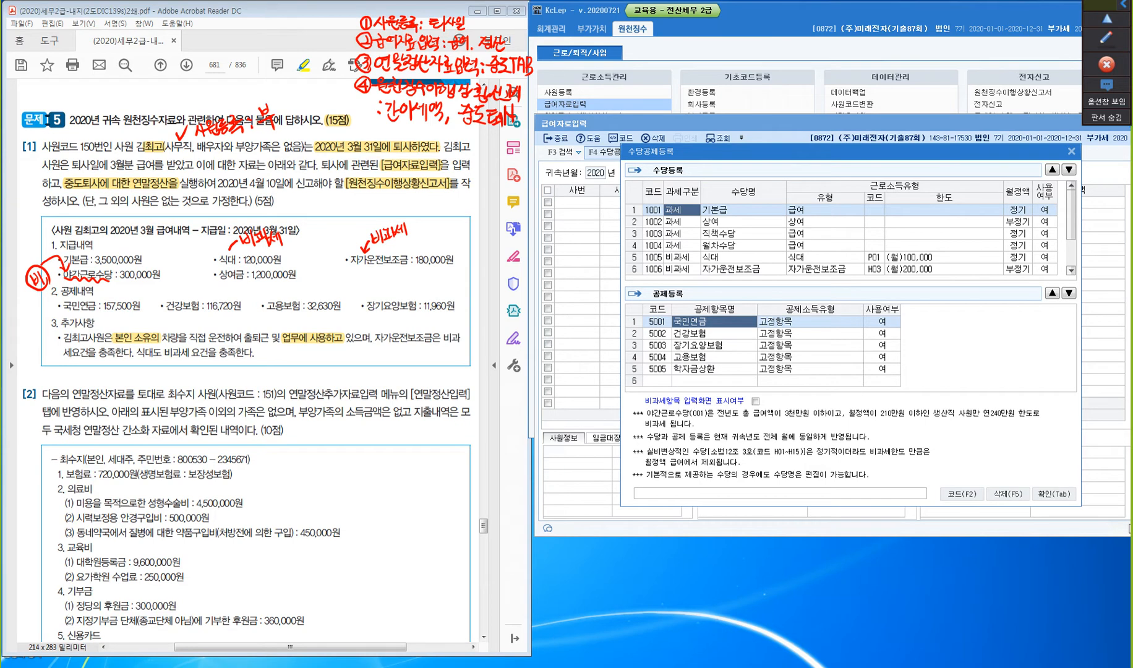
# - Try to set the 사용여부 of the 직책수당 allowance to 부
pyautogui.press('Down')
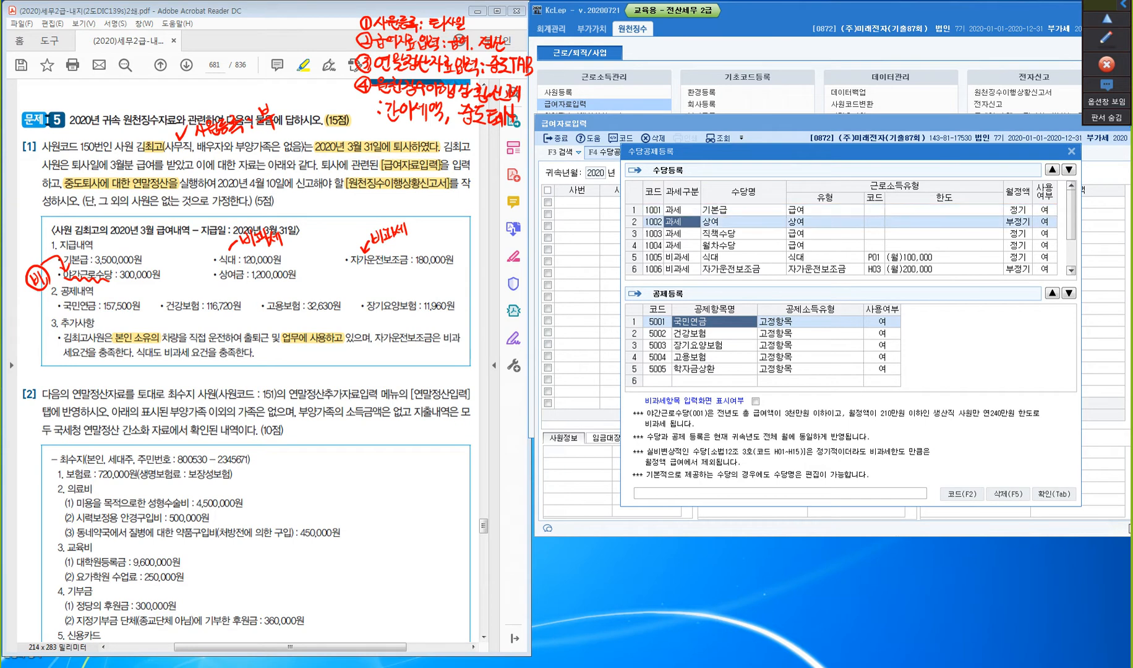
pyautogui.press('Down')
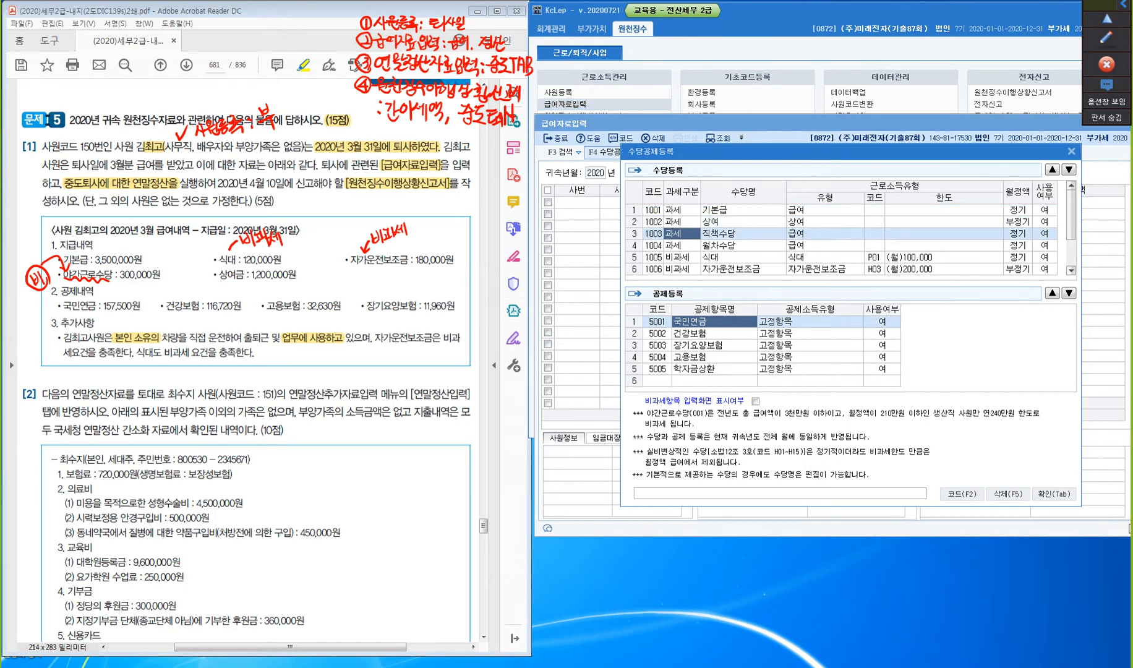
pyautogui.click(1045, 234)
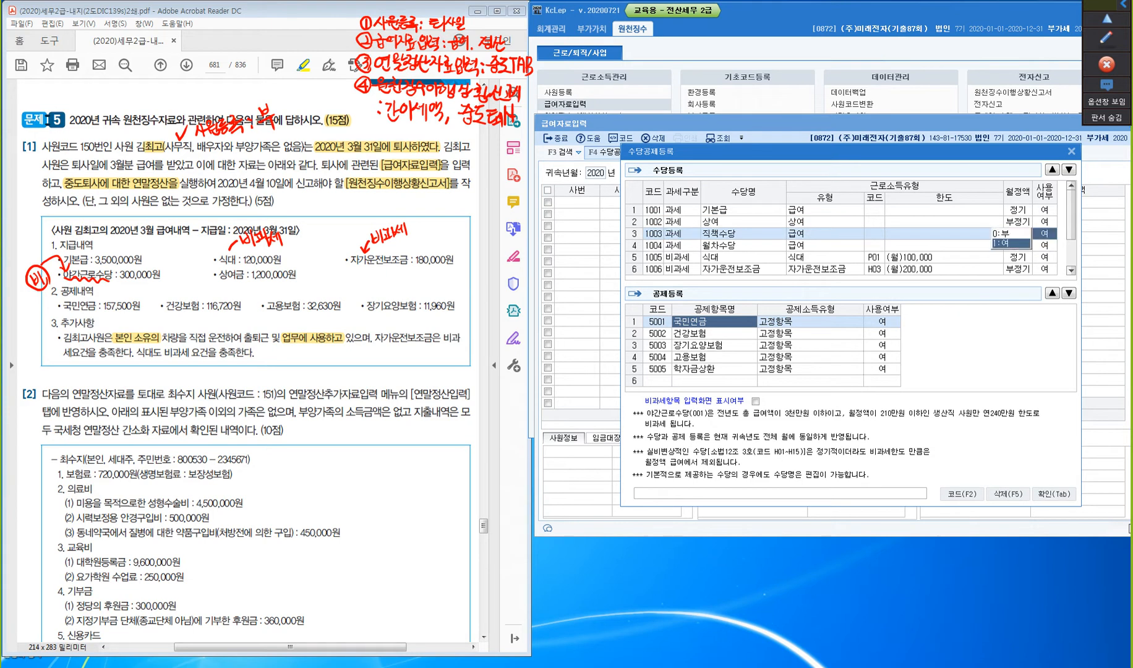
pyautogui.write('0')
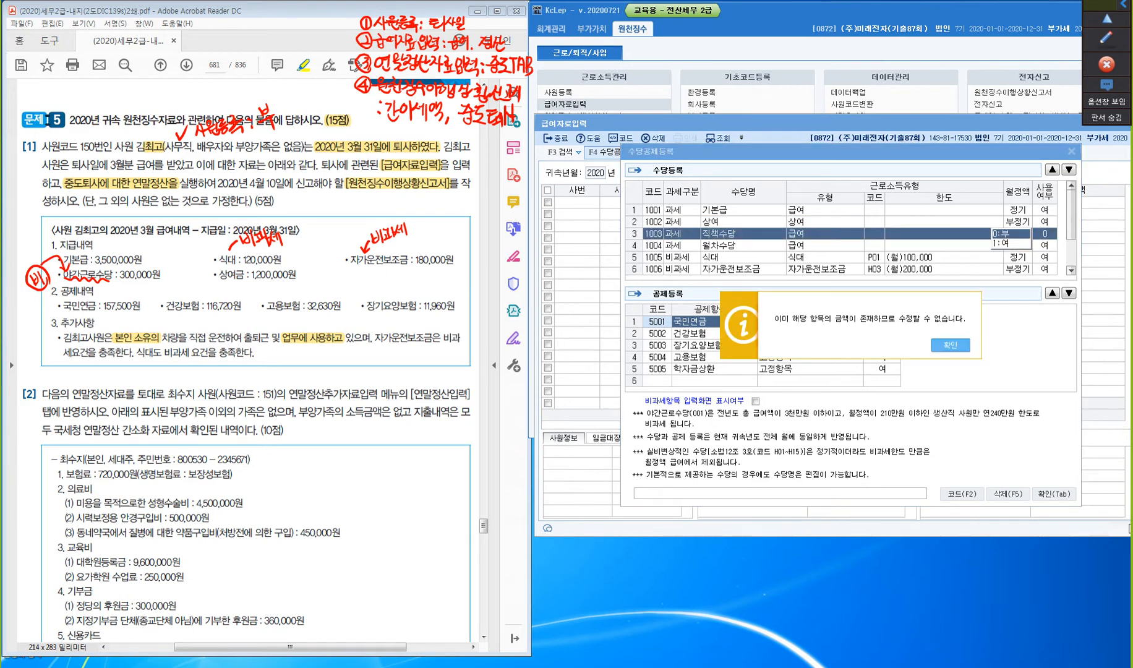
pyautogui.press('Return')
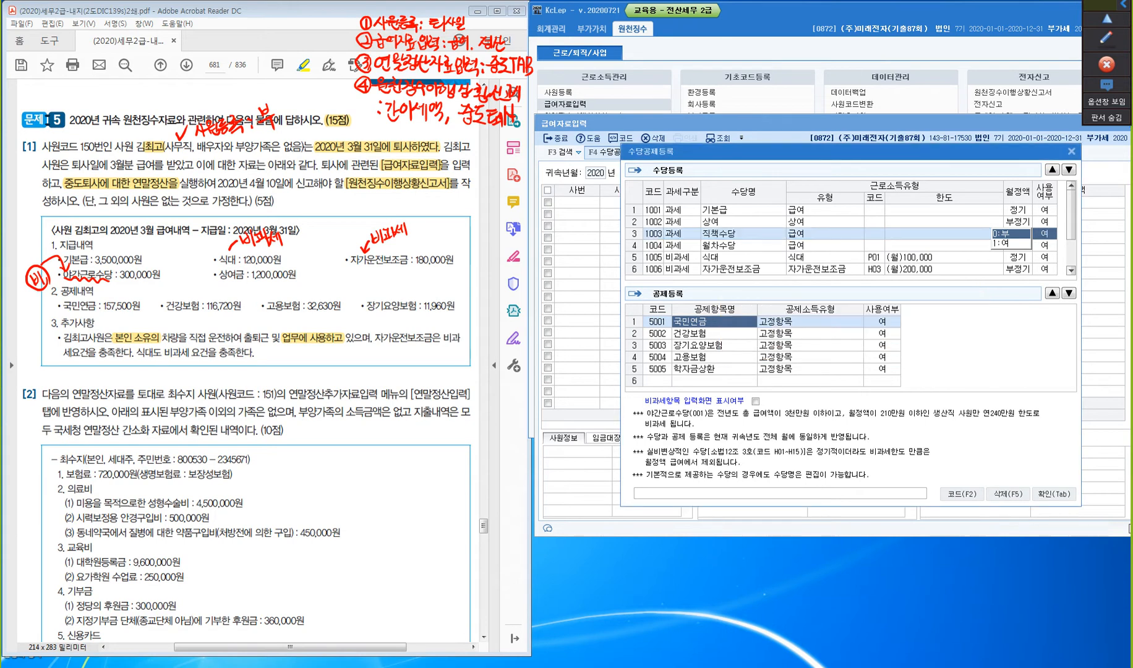
pyautogui.press('Return')
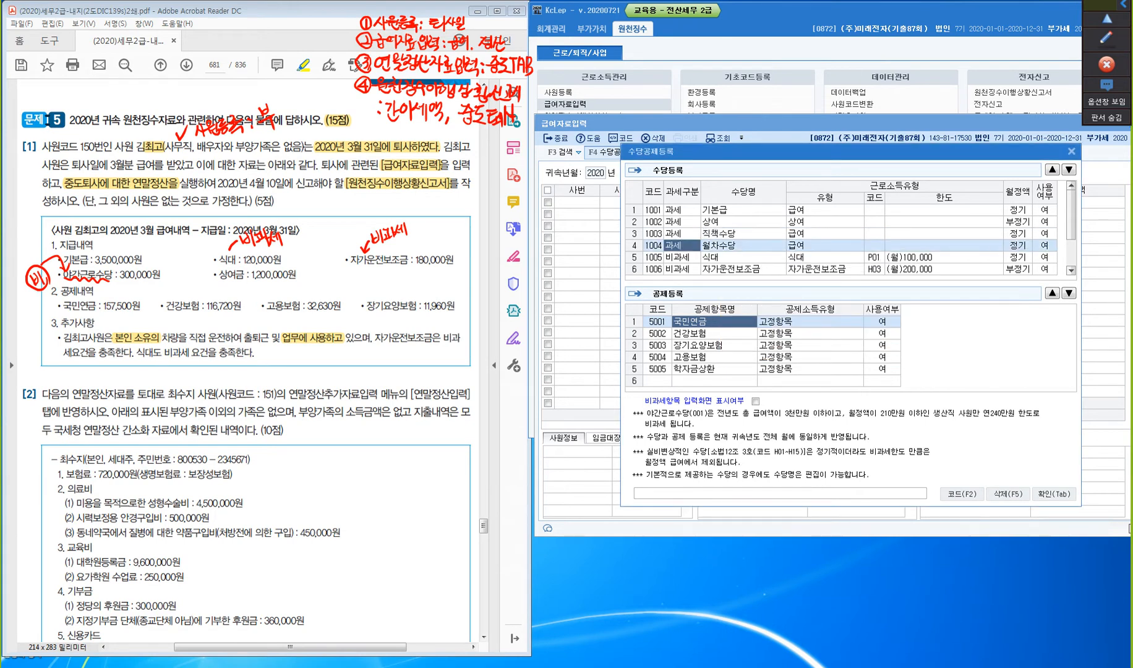
# - Set the 사용여부 of 월차수당 to 부, check the remaining allowances through 야간근로수당, and confirm the allowance settings
pyautogui.press('Return')
pyautogui.write('0')
pyautogui.press('Return')
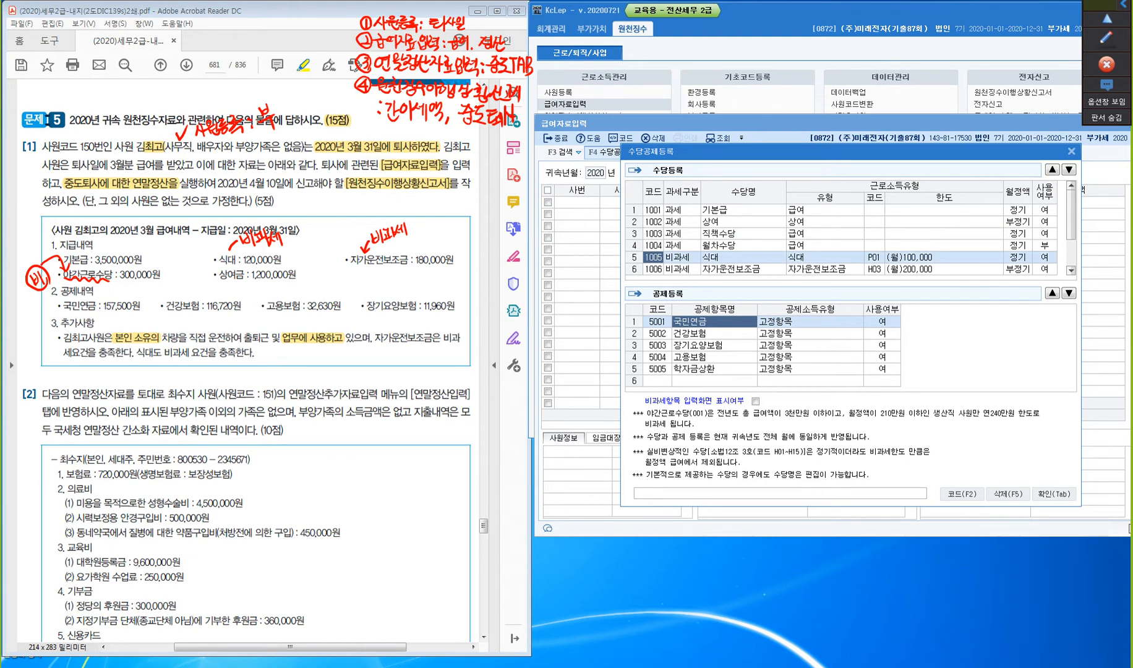
pyautogui.press('Return')
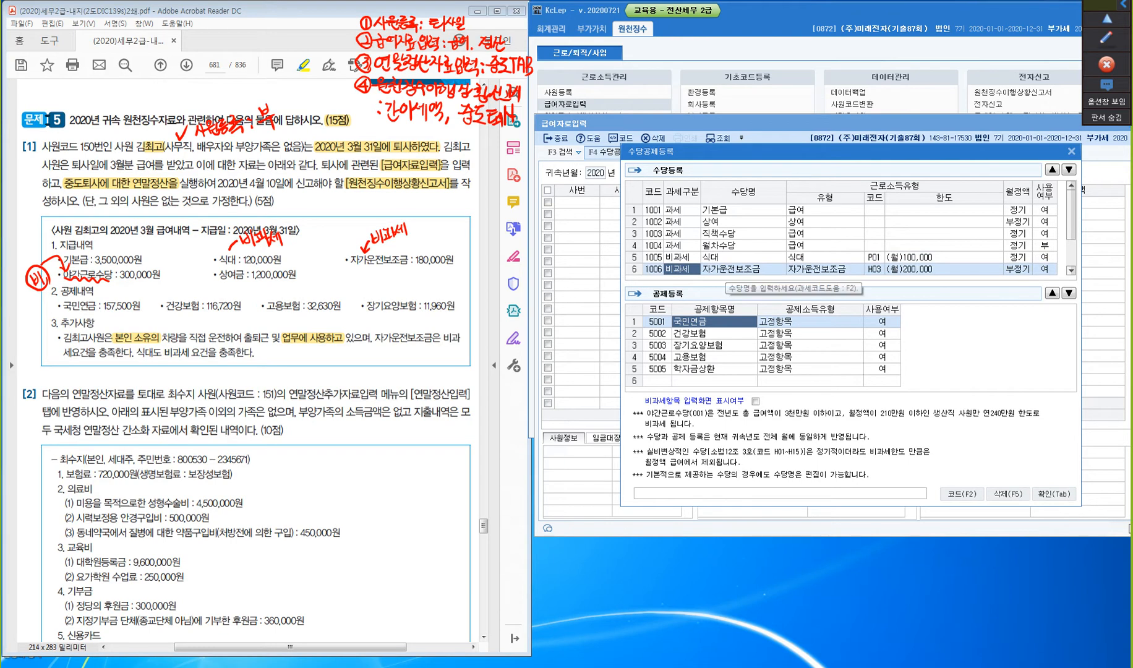
pyautogui.moveTo(1071, 216); pyautogui.dragTo(1071, 242)
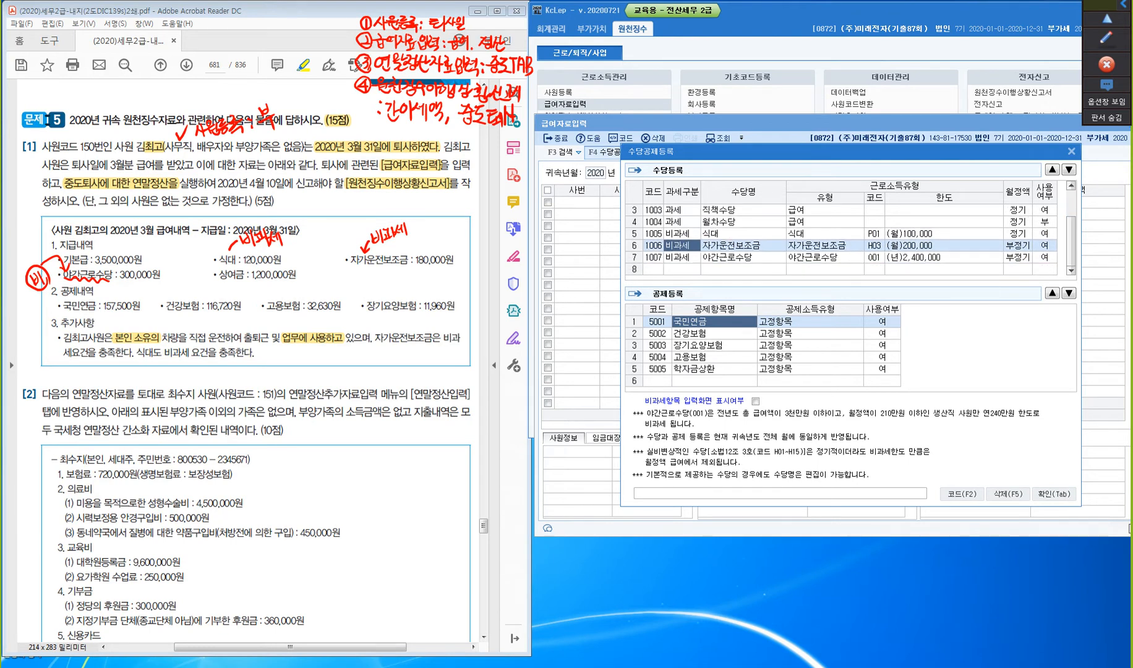
pyautogui.click(681, 257)
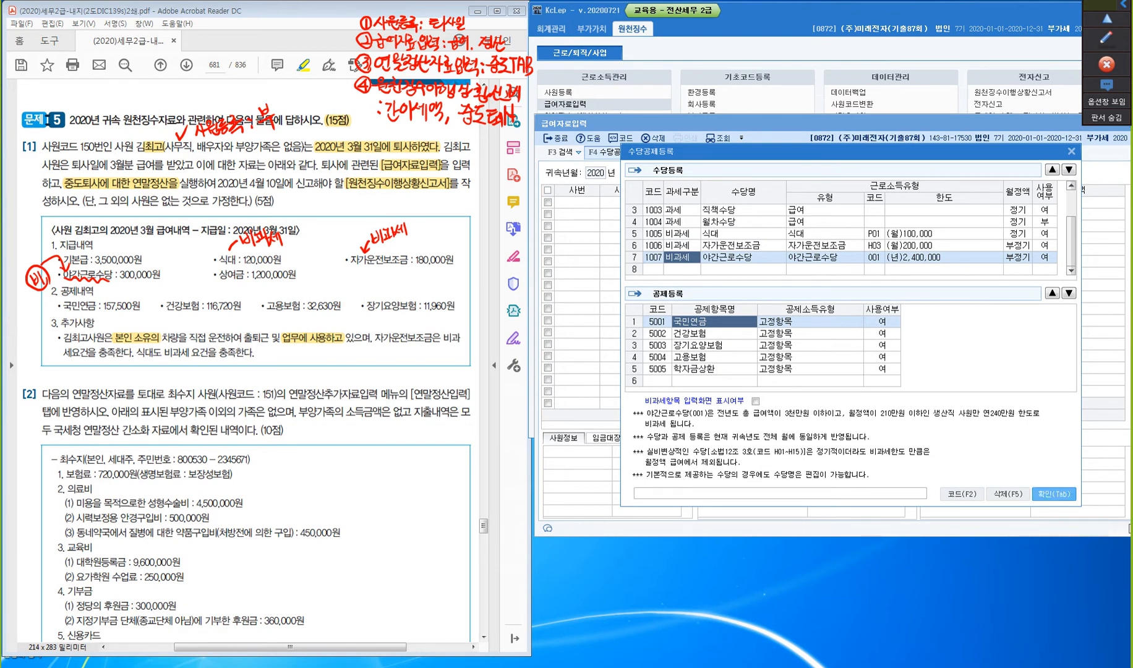
pyautogui.press('Tab')
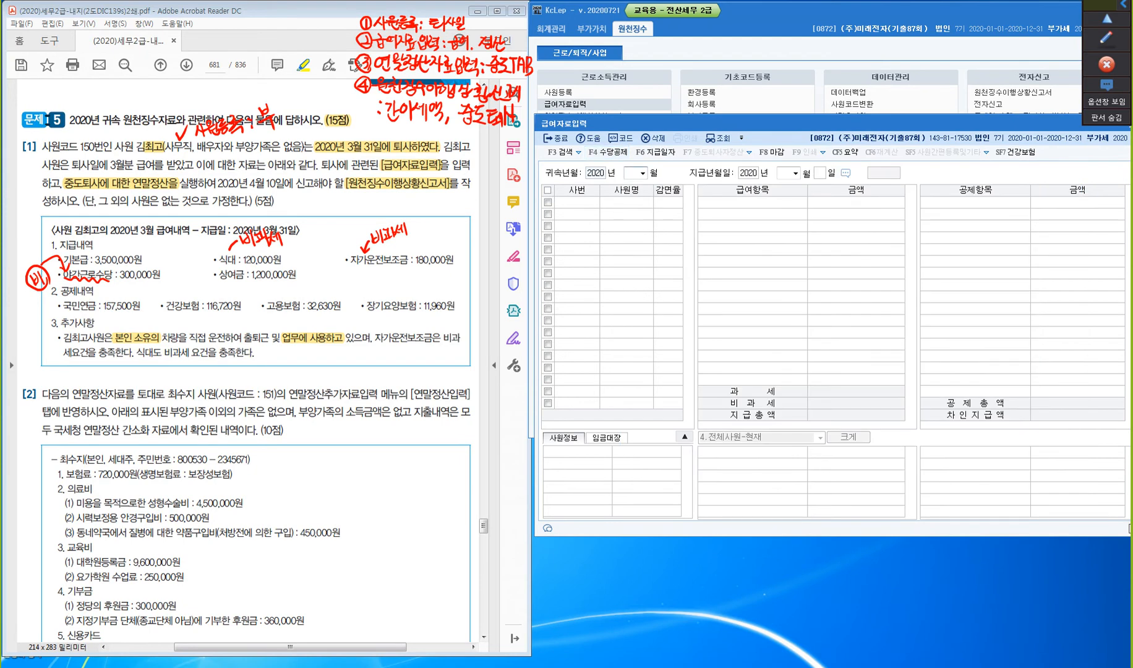
# - Load the payroll for 귀속년월 2020년 3월 with 지급년월일 2020년 3월 31일 and widen the 사원명 column
pyautogui.write('3')
pyautogui.press('Return')
pyautogui.press('Return')
pyautogui.press('Return')
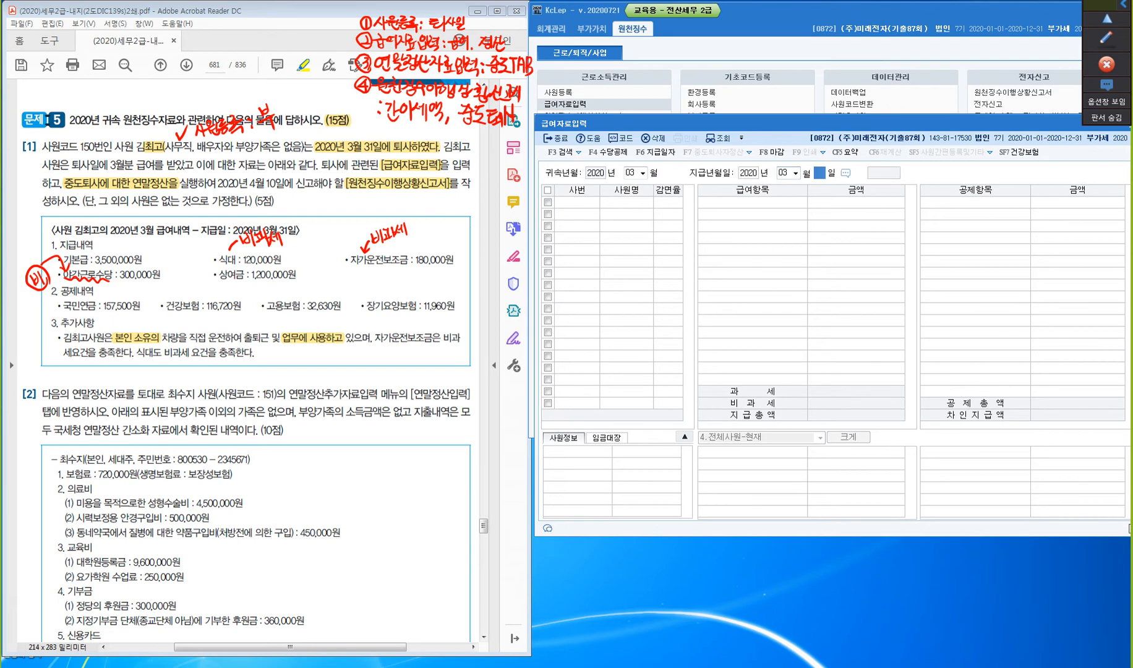
pyautogui.write('31')
pyautogui.press('Return')
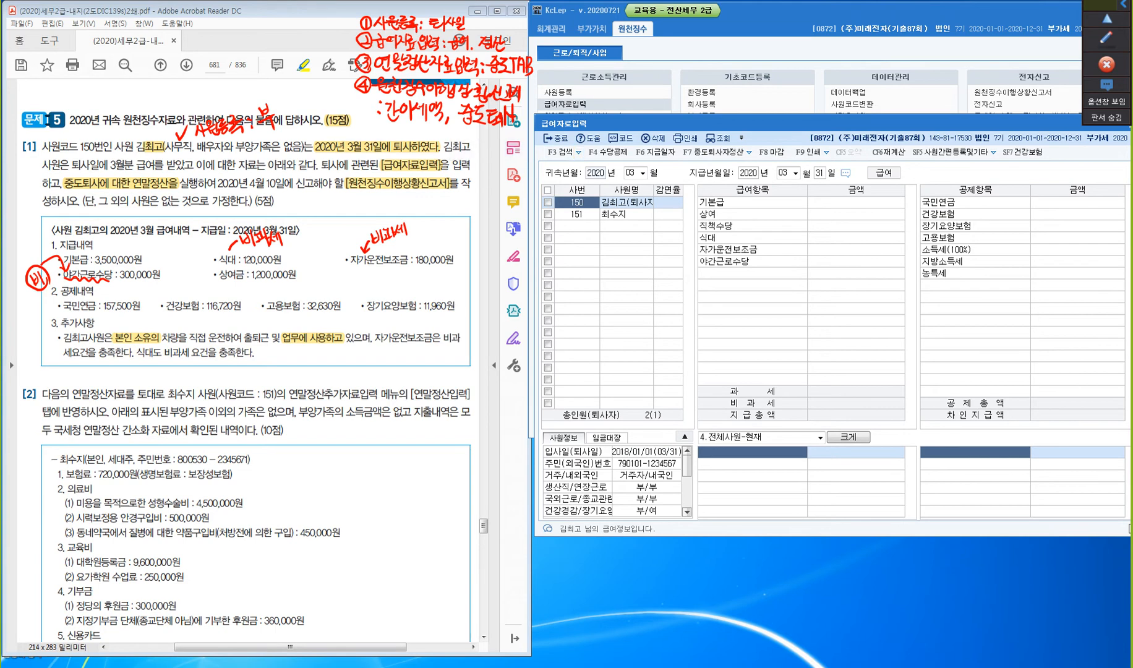
pyautogui.moveTo(653, 190); pyautogui.dragTo(659, 190)
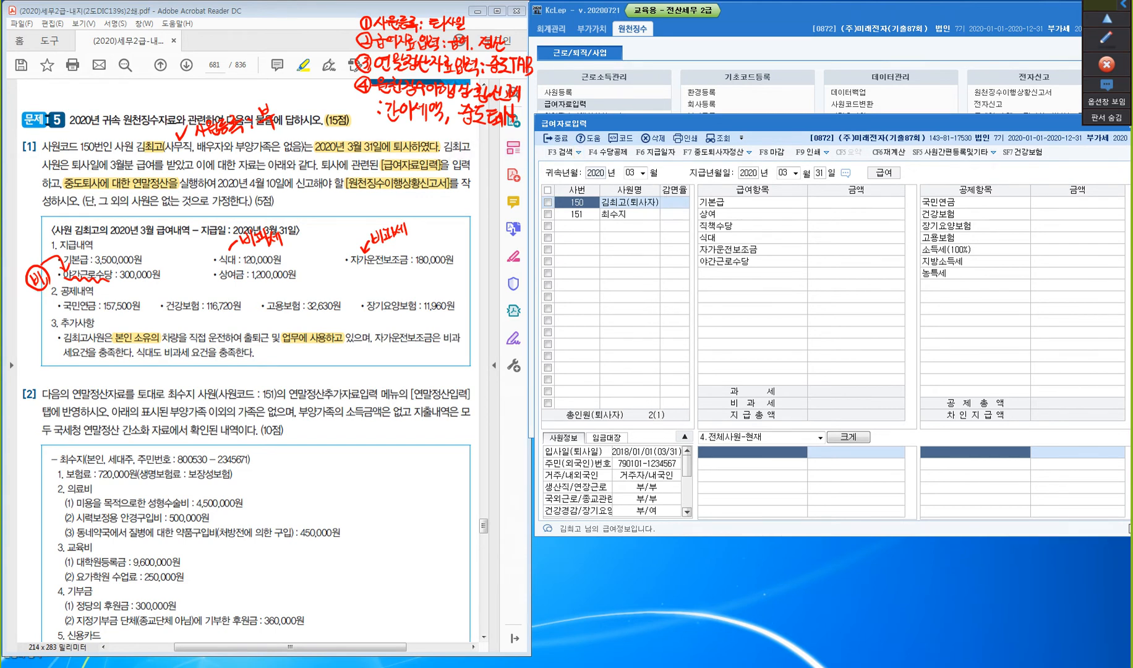
# - Enter the resigned employee's 기본급 of 3,500,000 and 상여 of 1,200,000, leaving 직책수당 empty
pyautogui.click(856, 203)
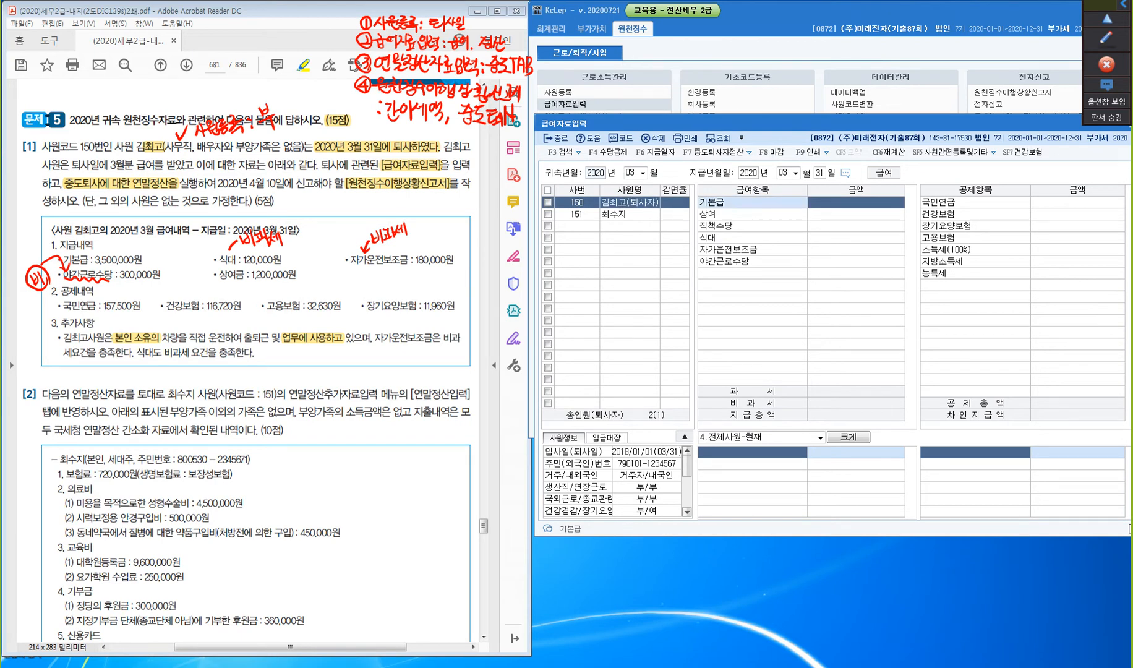
pyautogui.write('3500000')
pyautogui.press('Return')
pyautogui.press('Return')
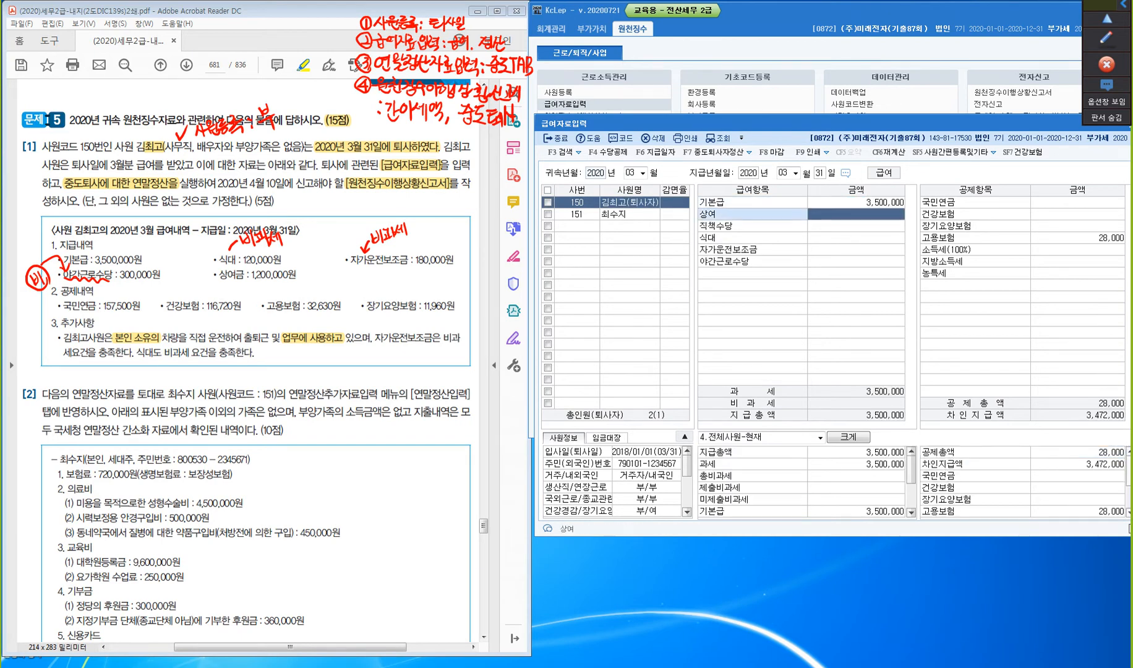
pyautogui.write('1200000')
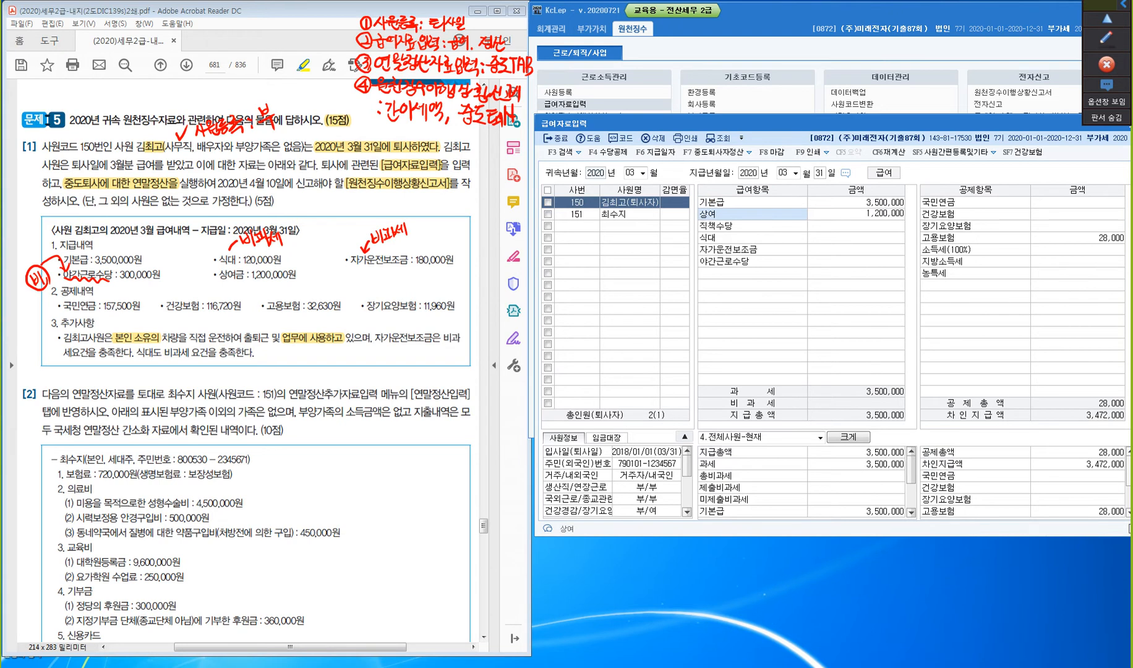
pyautogui.press('Return')
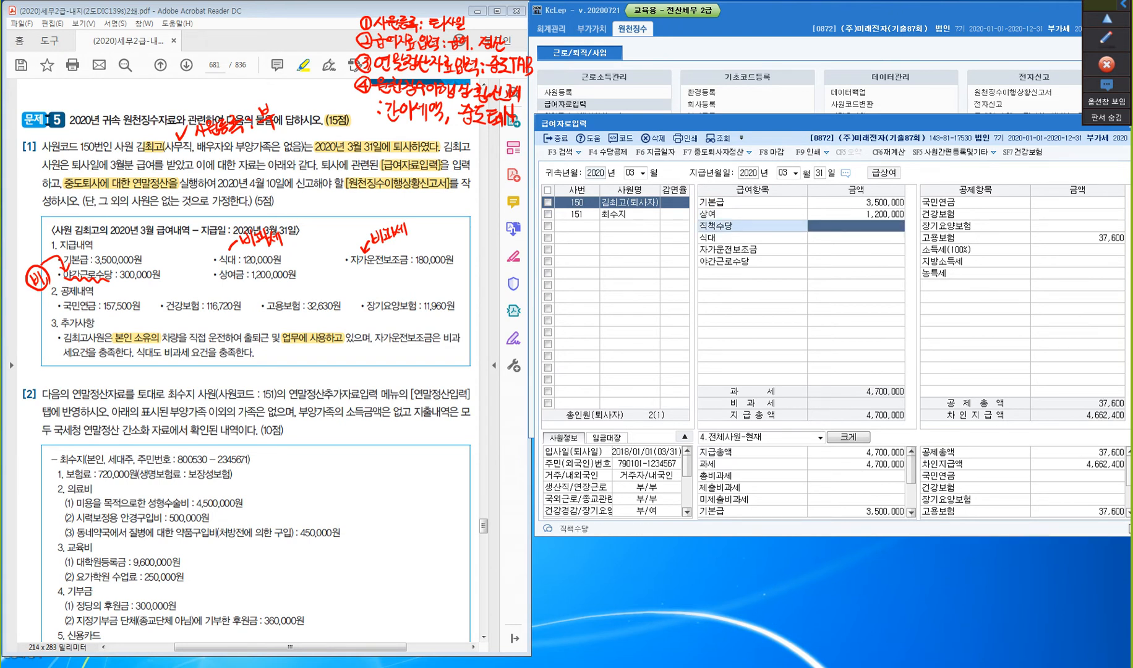
pyautogui.press('Return')
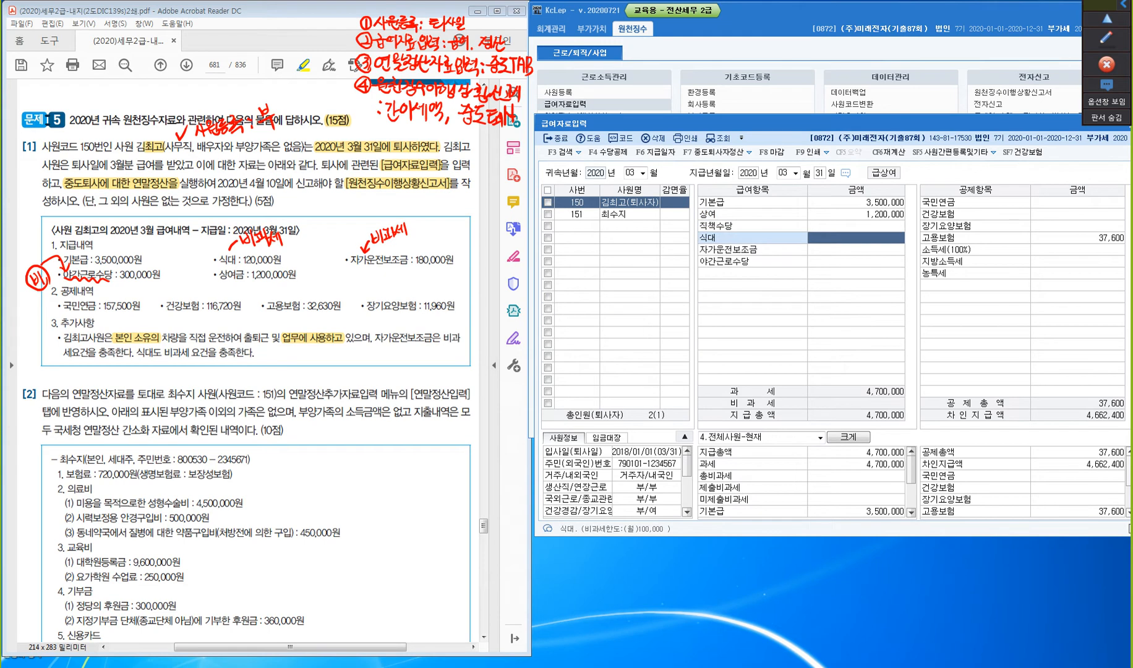
# - Enter 식대 120,000, 자가운전보조금 180,000 and 야간근로수당 300,000 for the resigned employee
pyautogui.write('120000')
pyautogui.press('Return')
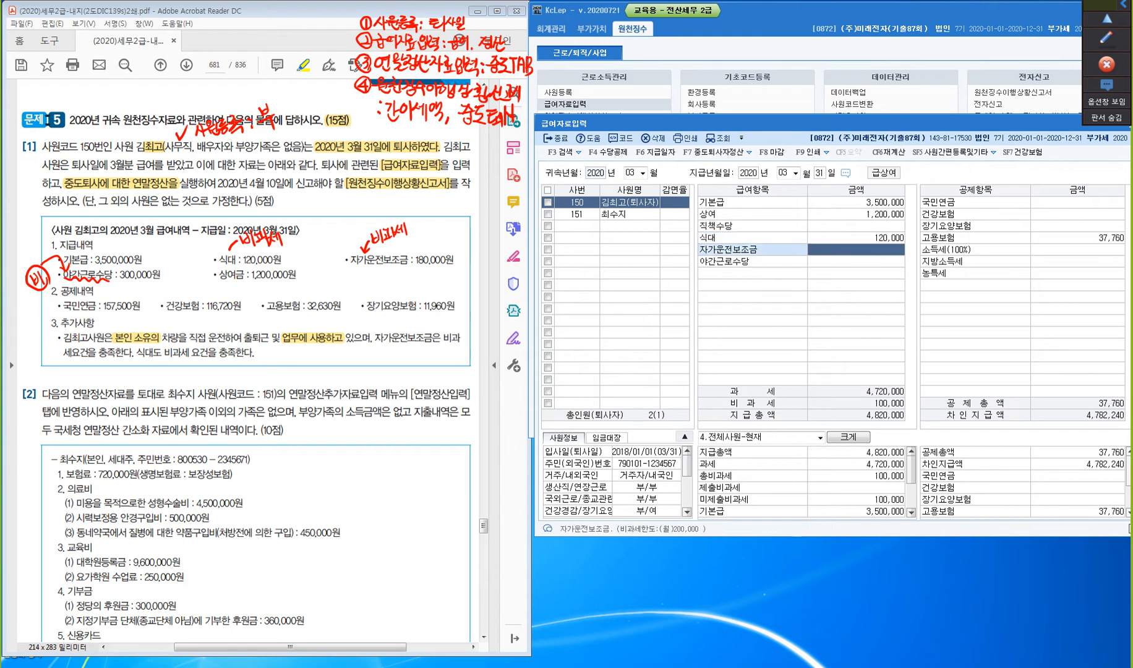
pyautogui.write('1800000')
pyautogui.press('Return')
pyautogui.write('3000000')
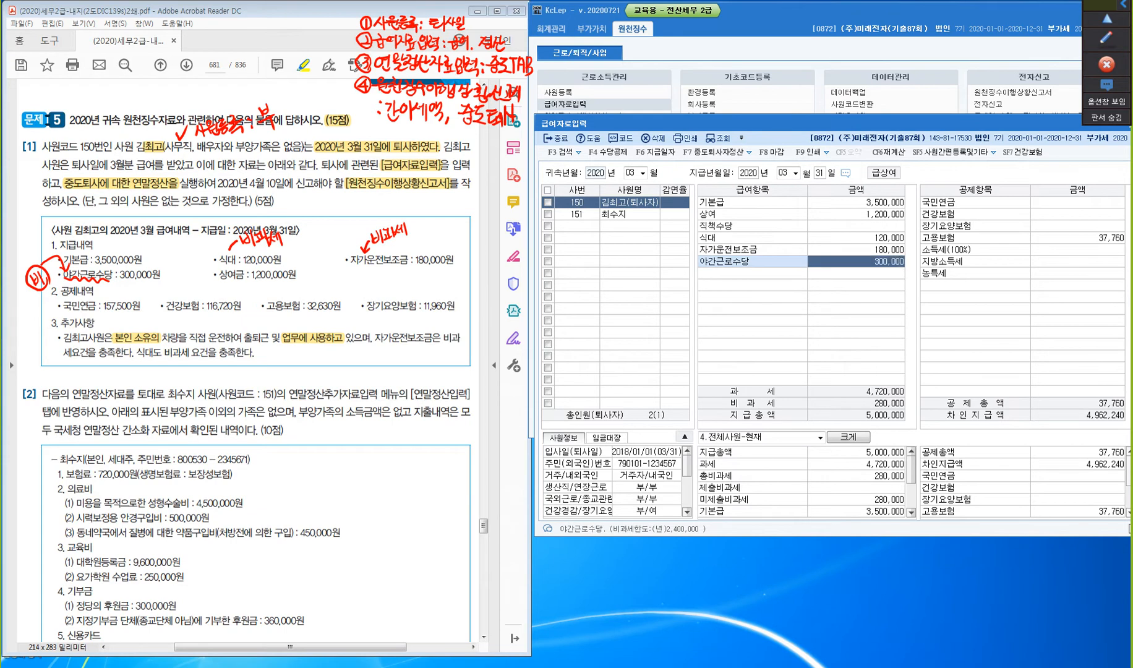
pyautogui.press('Return')
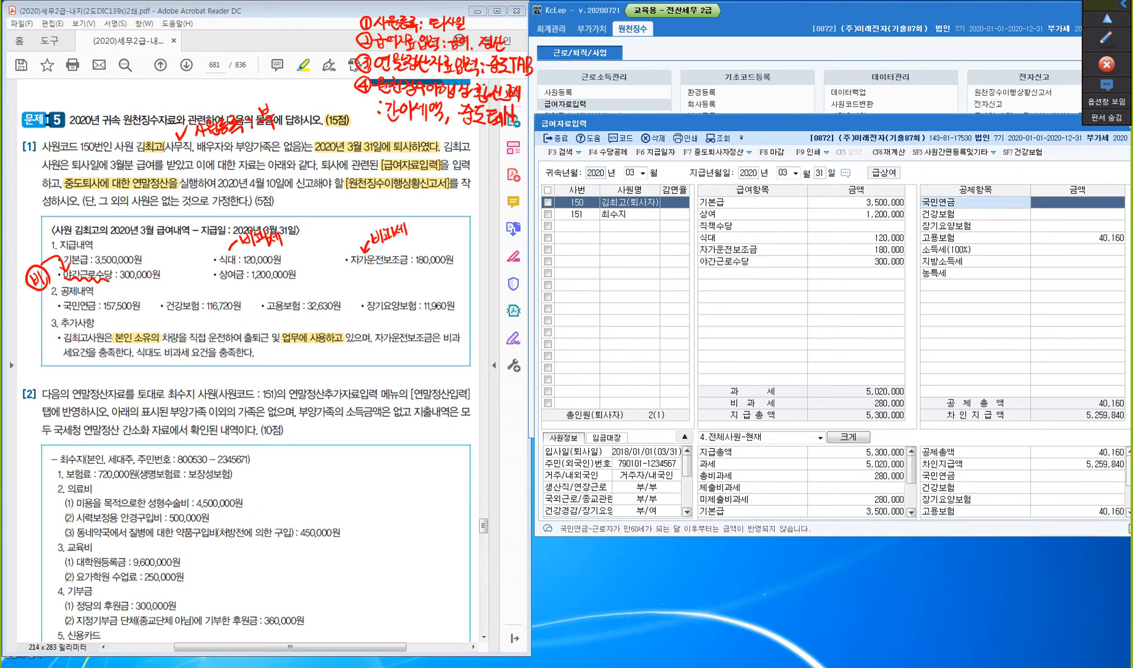
# - Enter the deductions 국민연금 157,500, 건강보험 116,720 and 고용보험 32,630, accepting 11,960 for 장기요양보험
pyautogui.write('157,500')
pyautogui.press('Return')
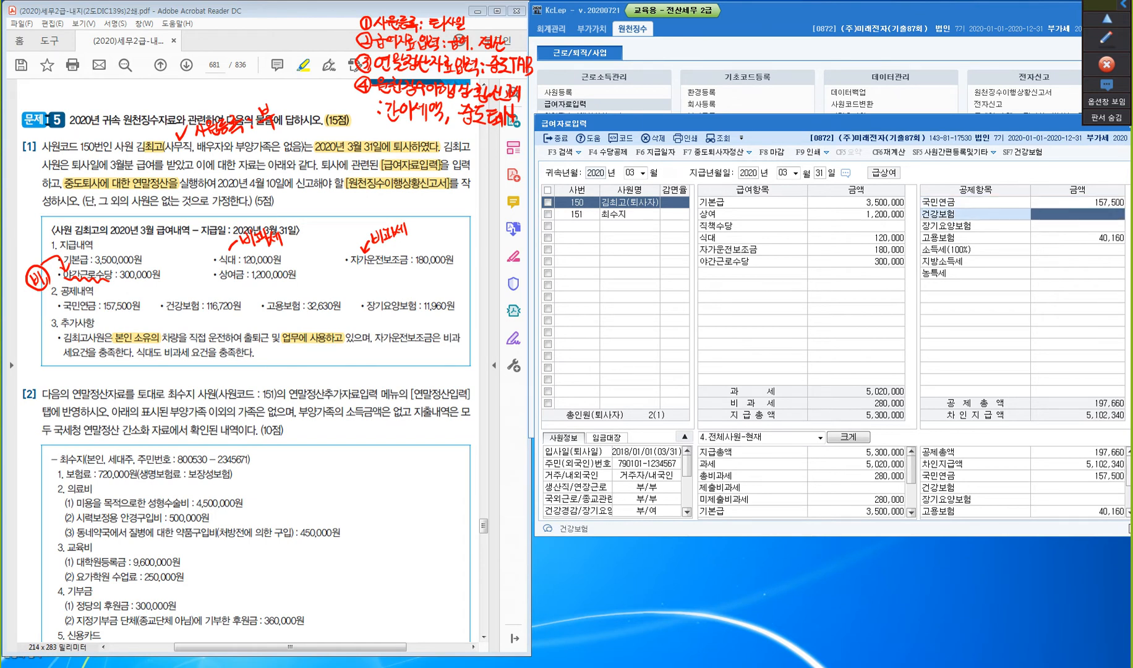
pyautogui.write('116720')
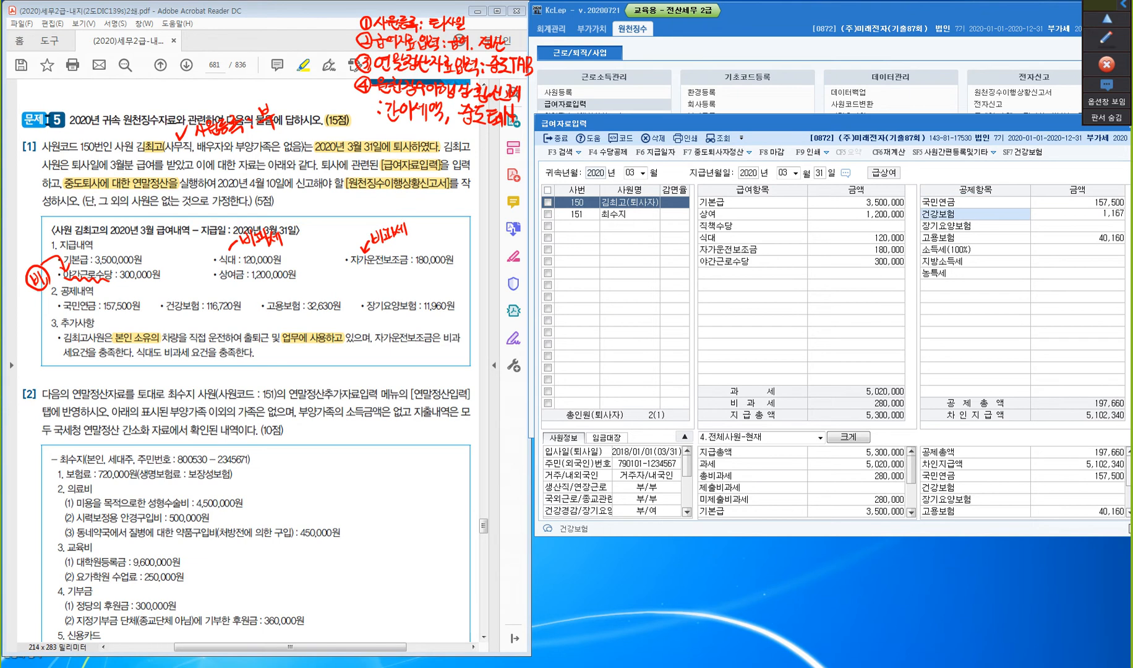
pyautogui.press('Return')
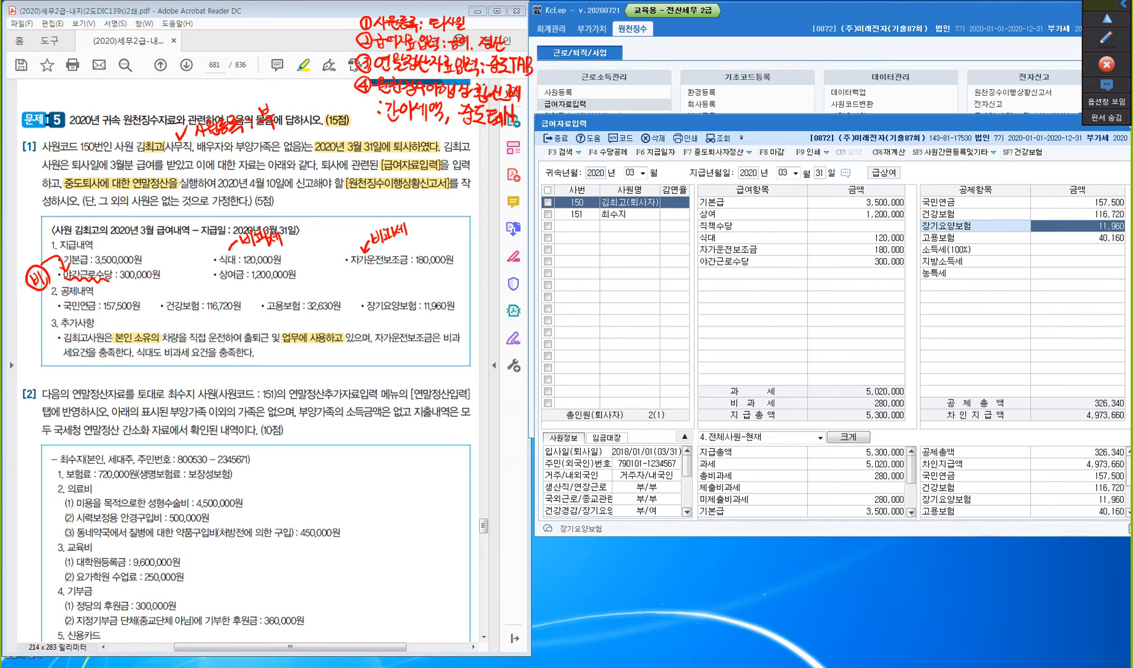
pyautogui.press('Return')
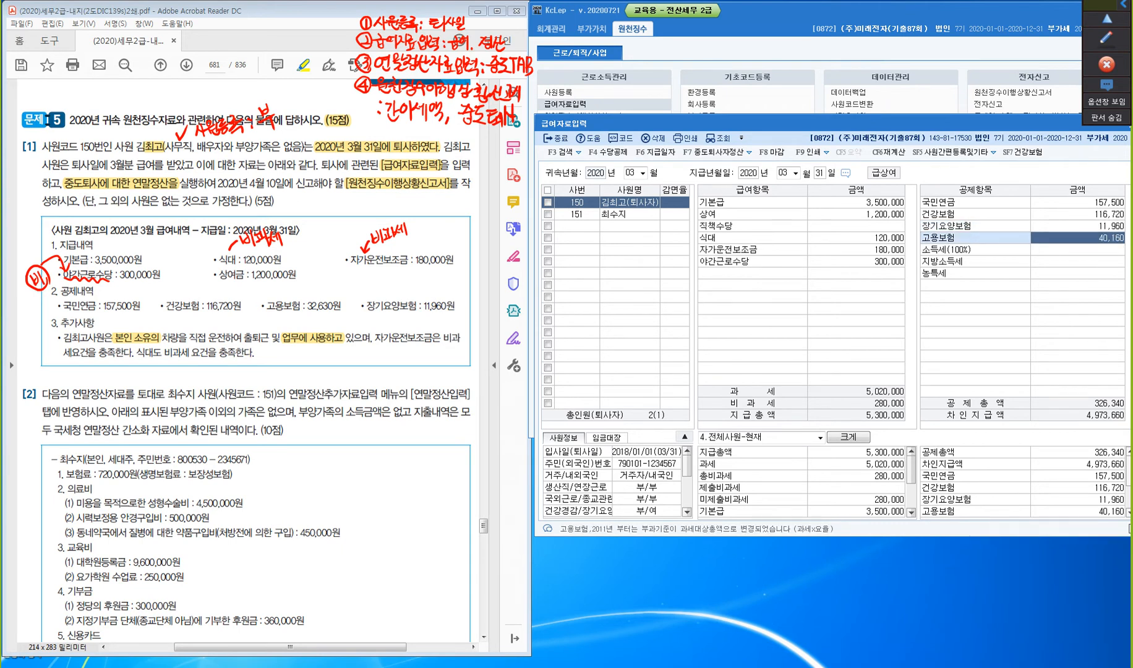
pyautogui.write('32630')
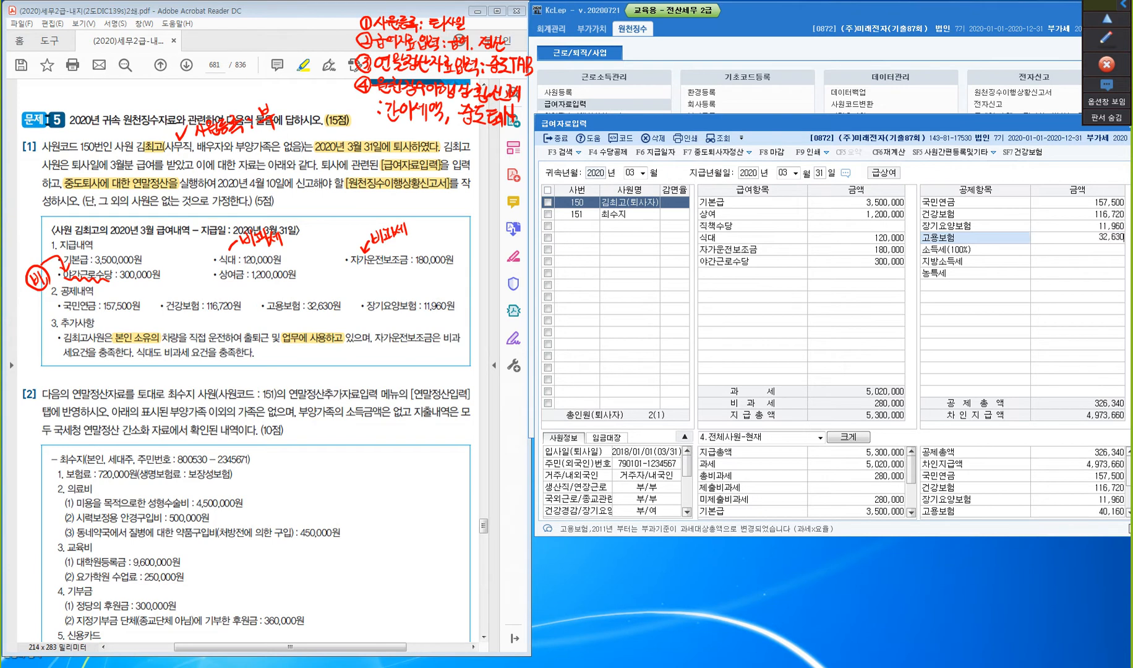
pyautogui.press('Return')
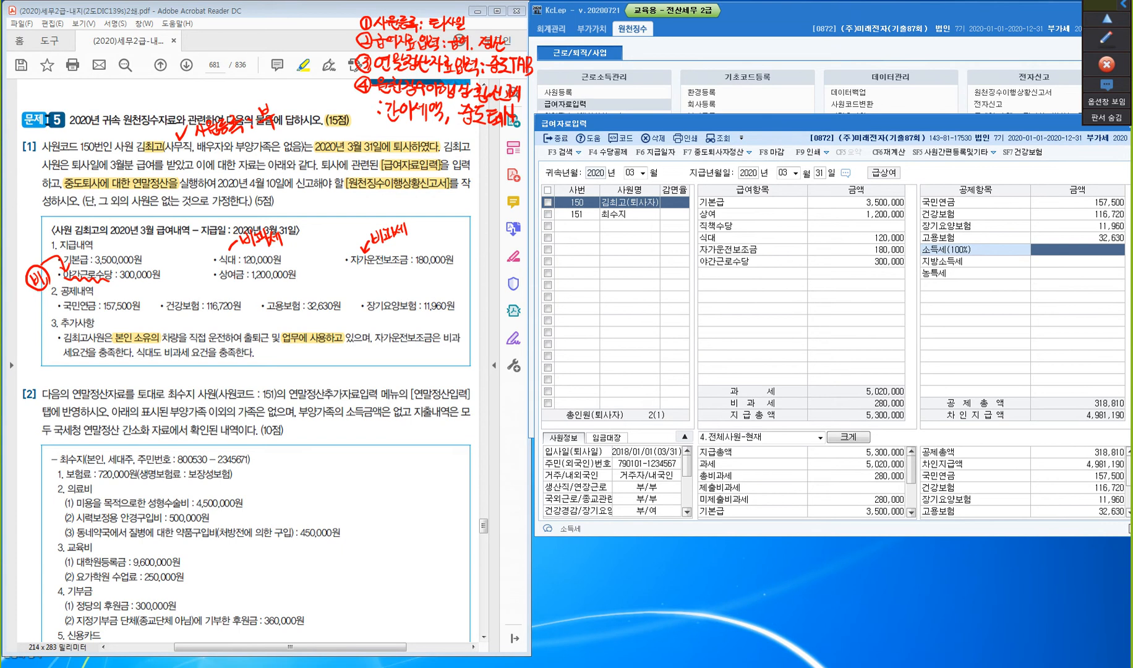
# - Run the 중도퇴사자정산 for the resigned employee and apply its result to the March payroll
pyautogui.press('F7')
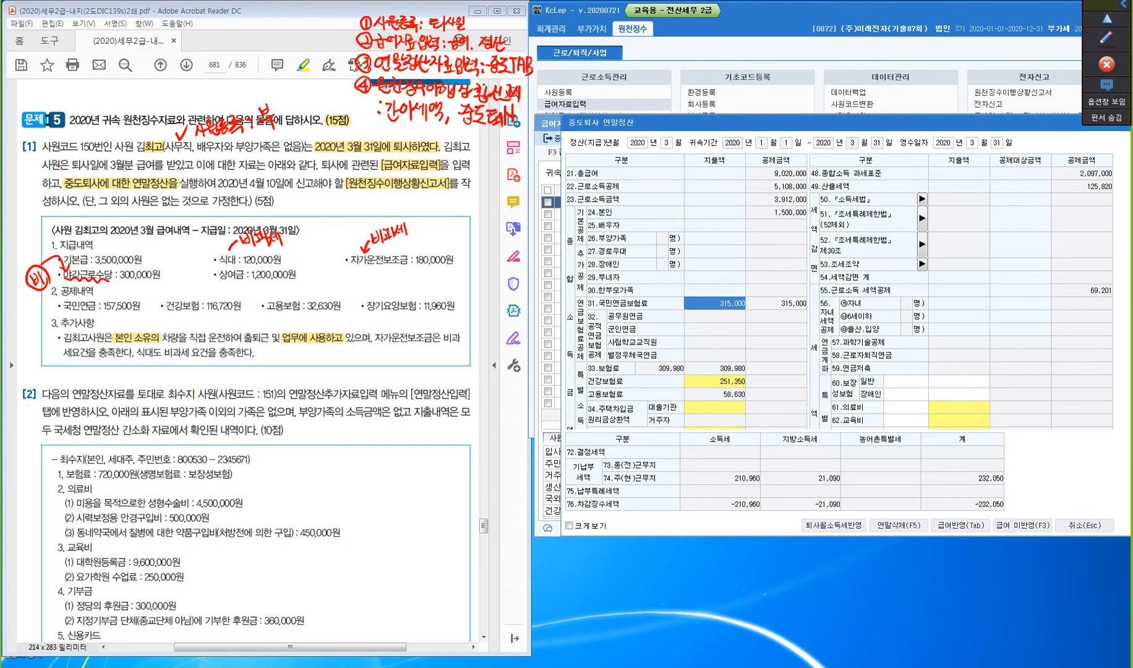
pyautogui.moveTo(804, 123); pyautogui.dragTo(743, 283)
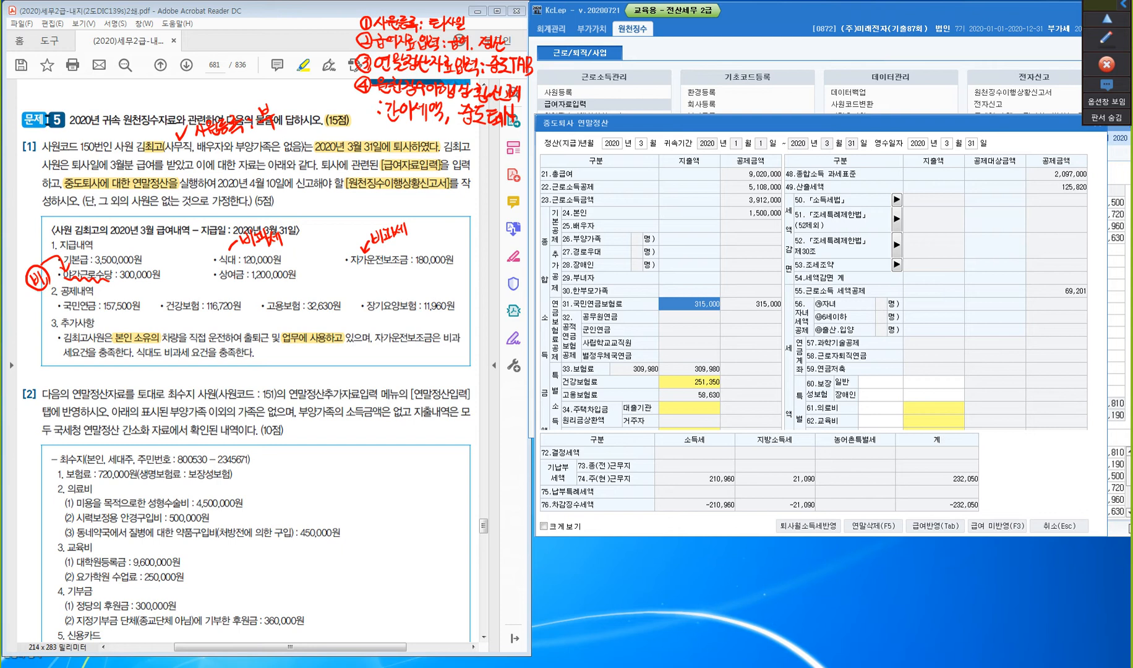
pyautogui.press('ctrl')
pyautogui.moveTo(888, 123); pyautogui.dragTo(617, 155)
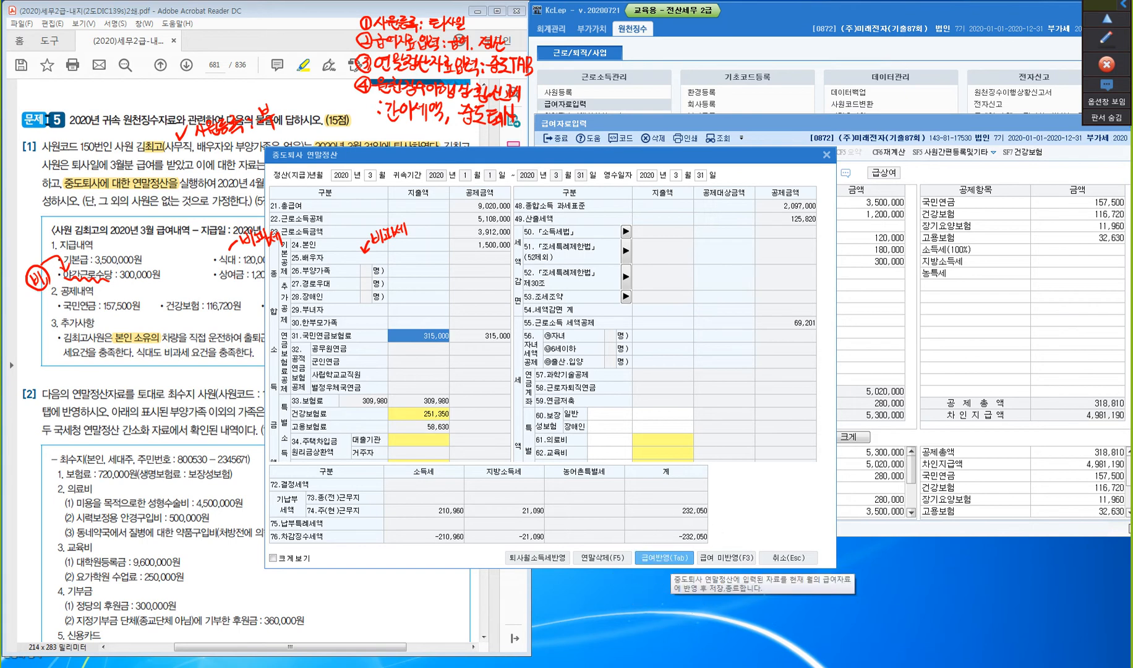
pyautogui.click(663, 557)
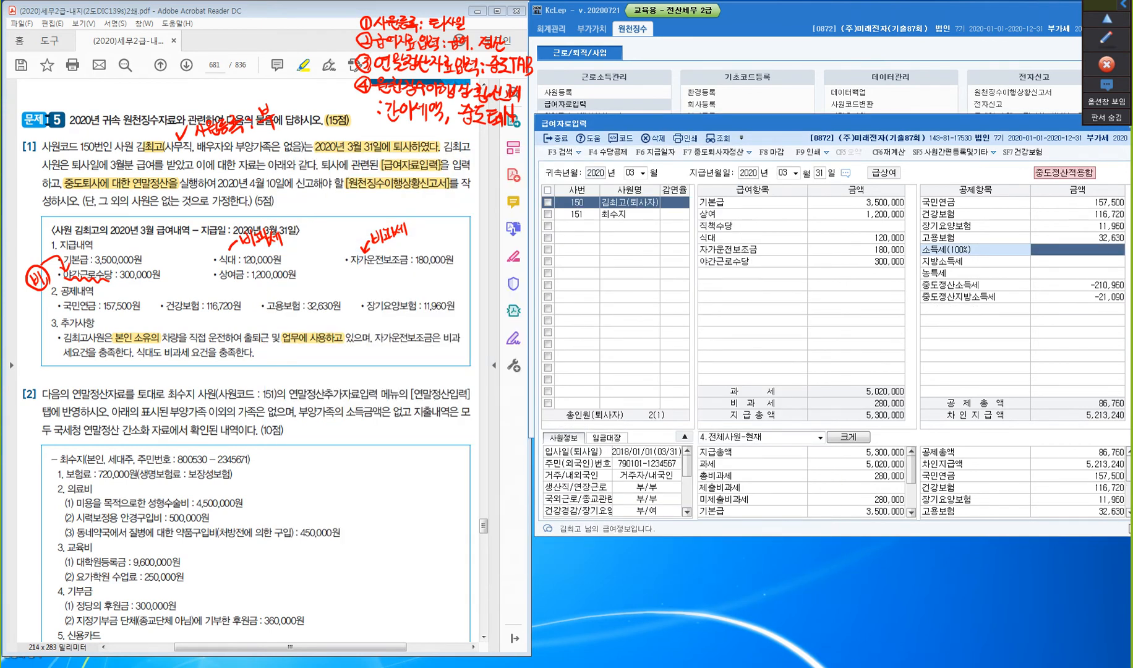
# - Close the March 급여자료입력 screen after applying the resigned employee's settlement
pyautogui.press('ctrl')
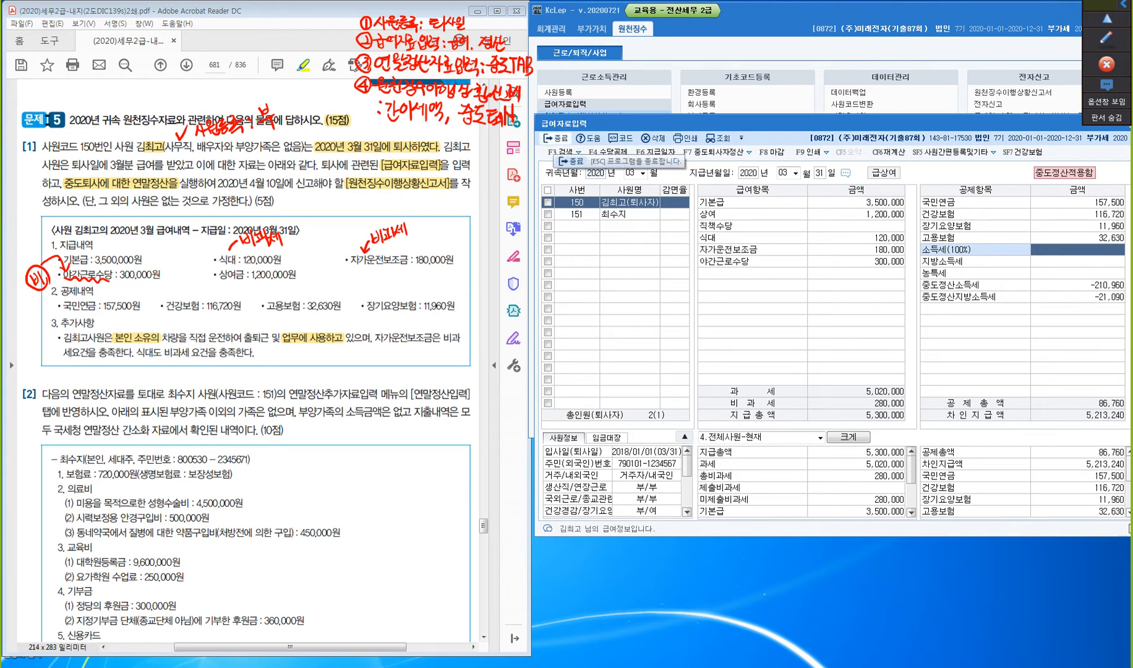
pyautogui.press('Escape')
pyautogui.press('Escape')
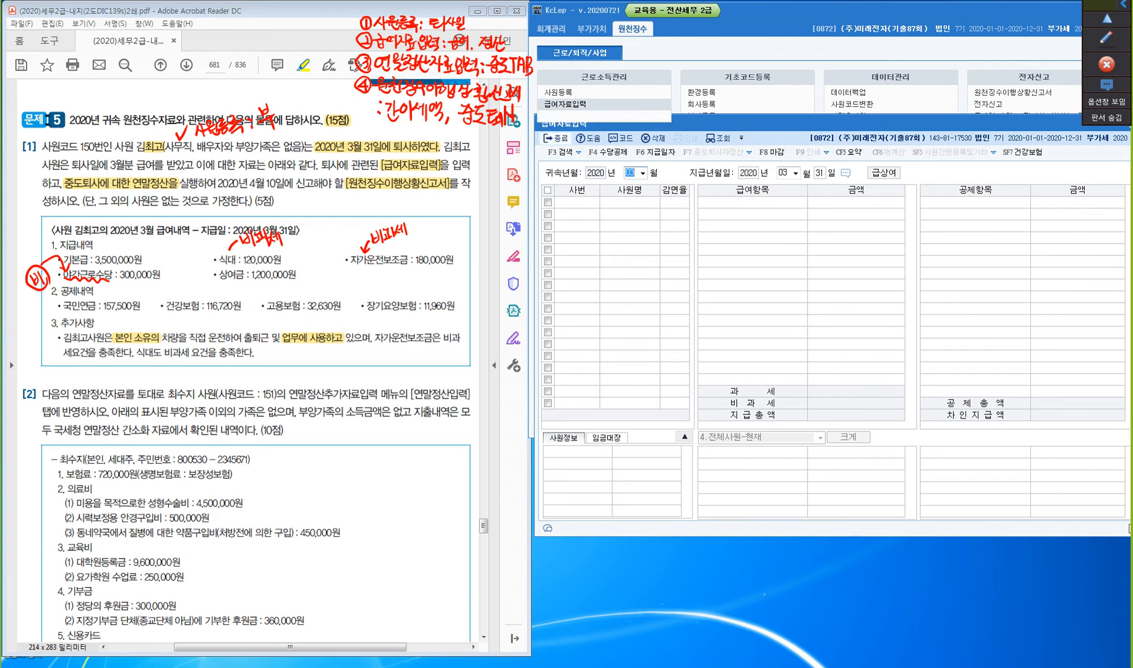
pyautogui.press('Escape')
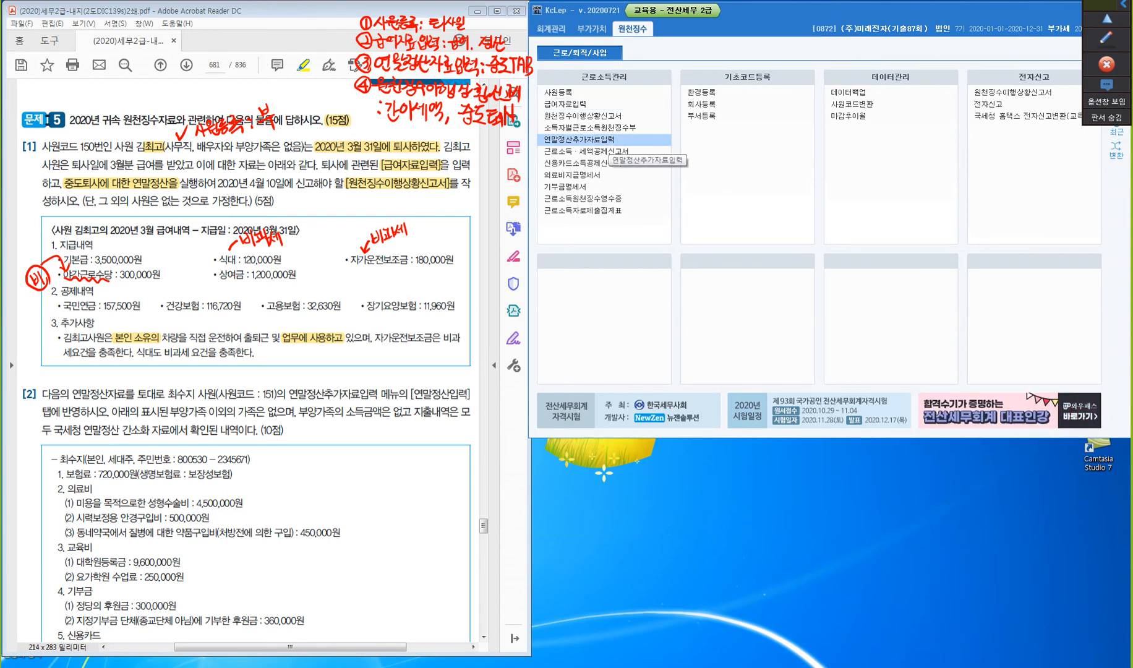
# - Check the resigned employee's 중도 settlement record in 연말정산추가자료입력 and close it
pyautogui.click(603, 141)
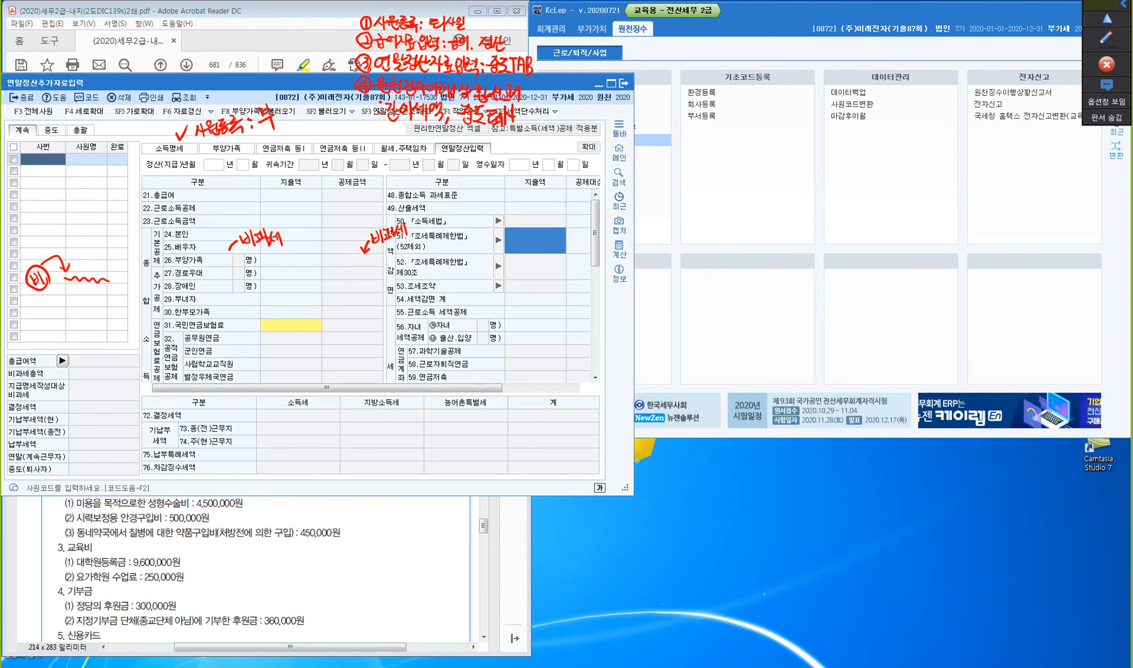
pyautogui.moveTo(309, 83); pyautogui.dragTo(788, 154)
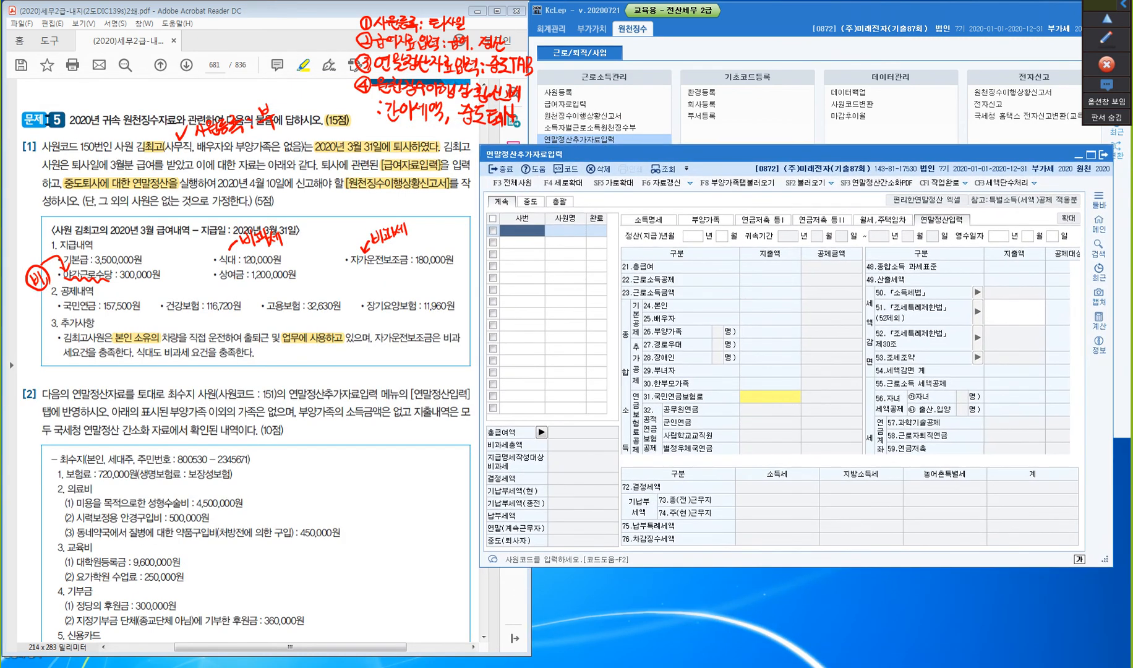
pyautogui.click(530, 201)
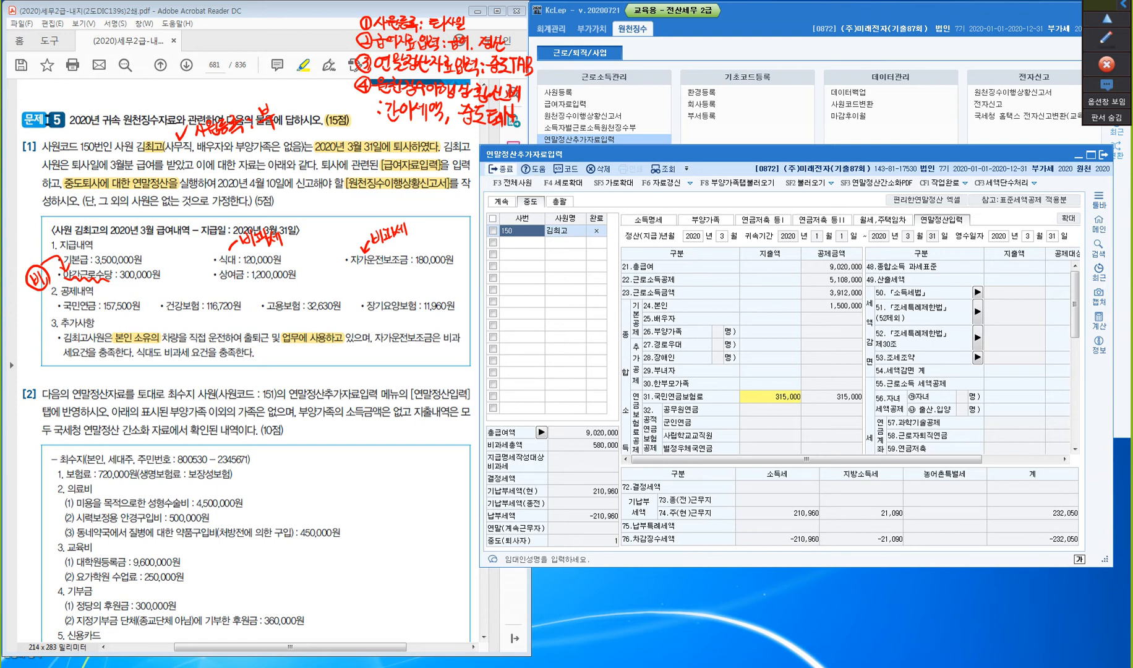
pyautogui.press('Escape')
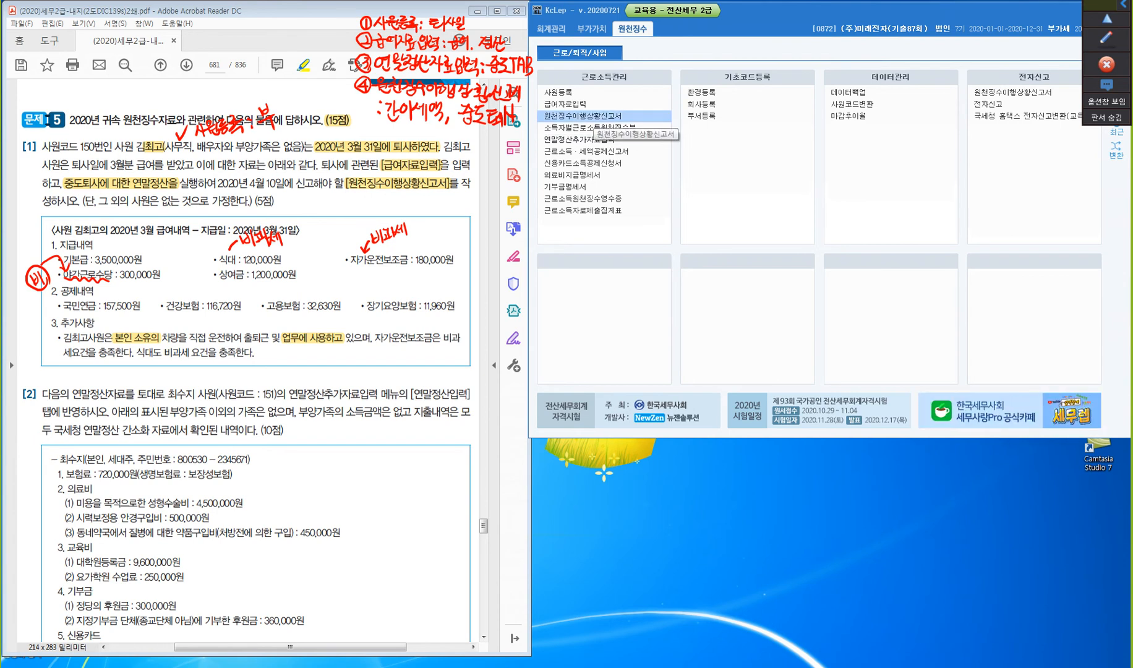
# - Load the 원천징수이행상황신고서 with 귀속기간 and 지급기간 both 2020년 03월 and 신고구분 1.정기신고
pyautogui.click(582, 115)
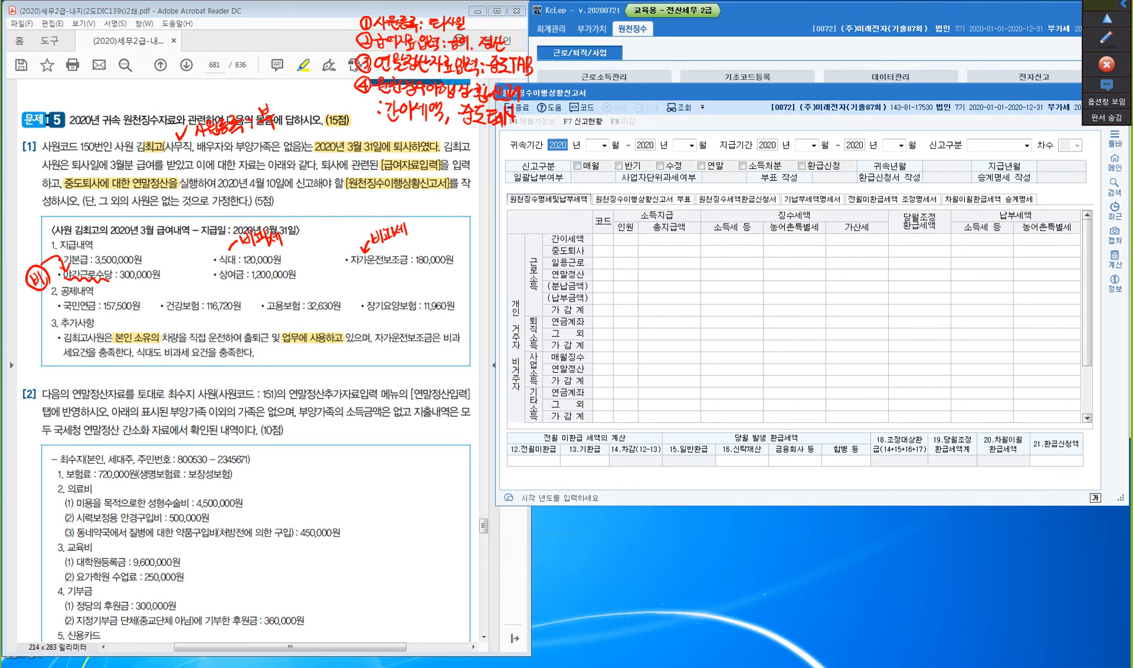
pyautogui.press('Return')
pyautogui.write('3')
pyautogui.press('Return')
pyautogui.press('Return')
pyautogui.press('Return')
pyautogui.press('Return')
pyautogui.press('Return')
pyautogui.press('Return')
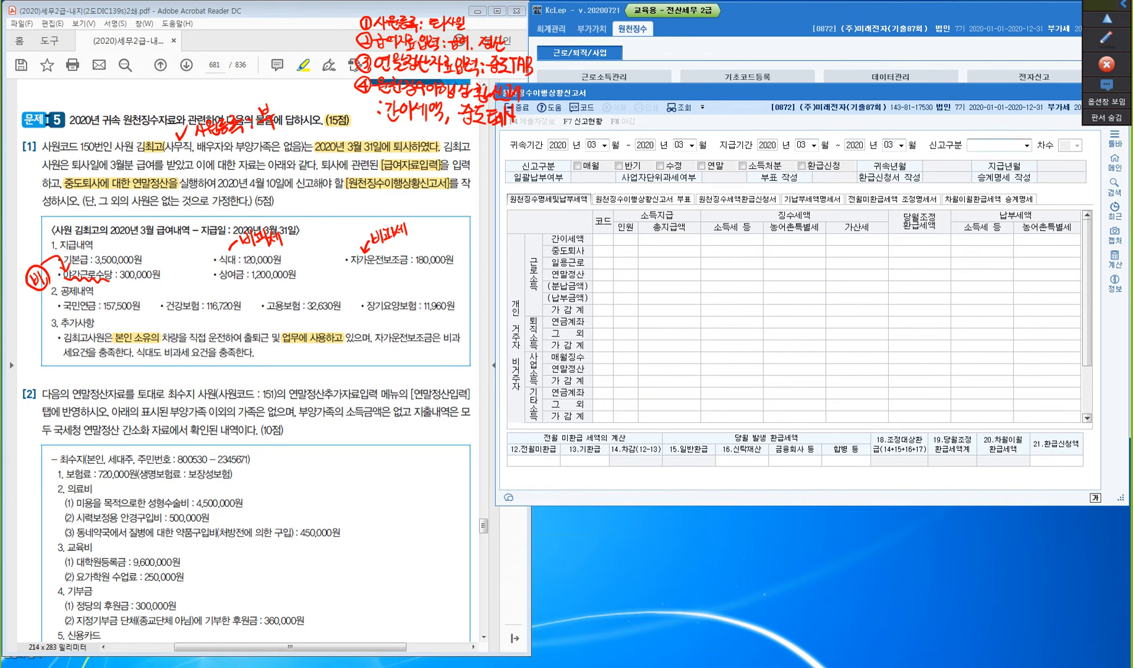
pyautogui.press('Return')
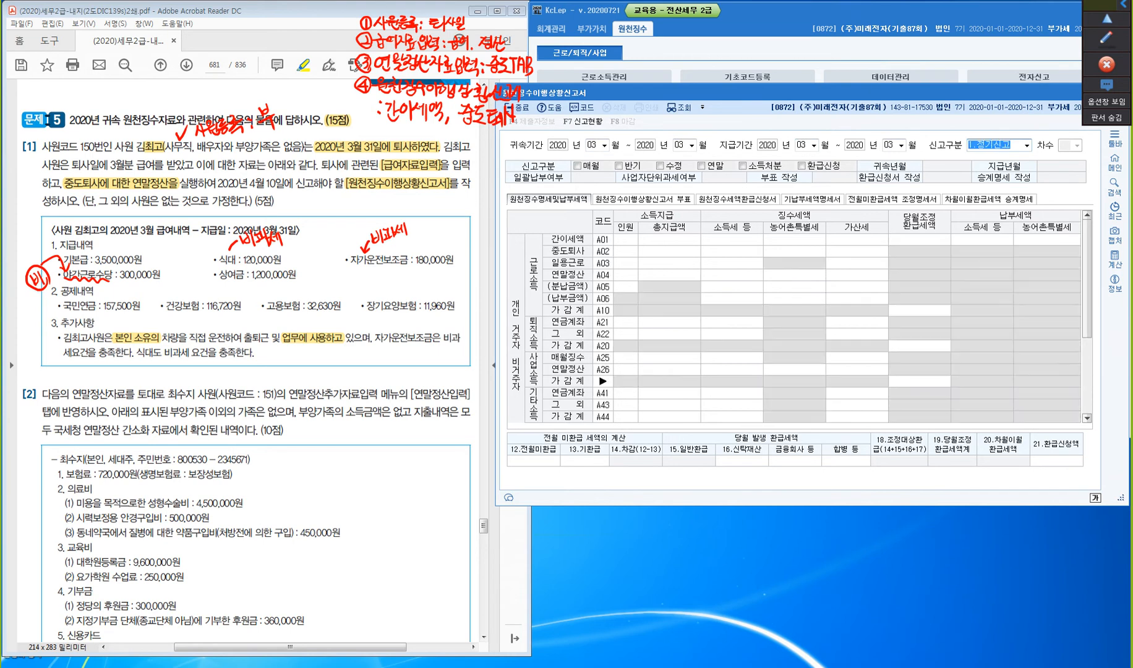
pyautogui.press('Return')
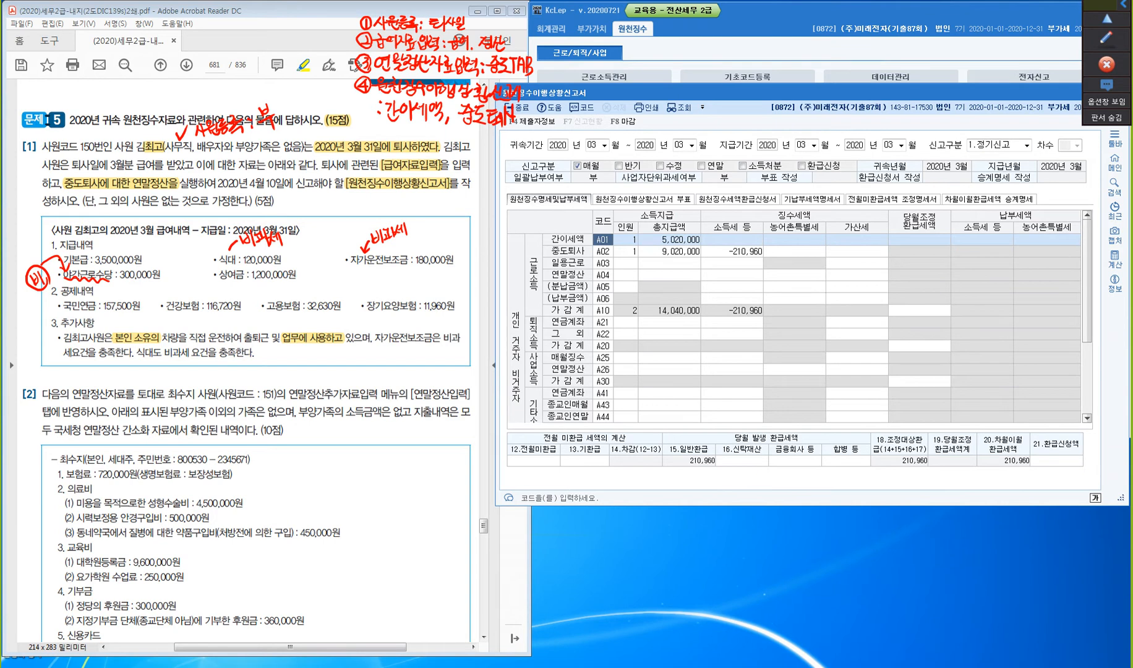
# - Check the 간이세액 (A01) and 중도퇴사 (A02) rows, and save and close the withholding report
pyautogui.press('Return')
pyautogui.press('Return')
pyautogui.press('Return')
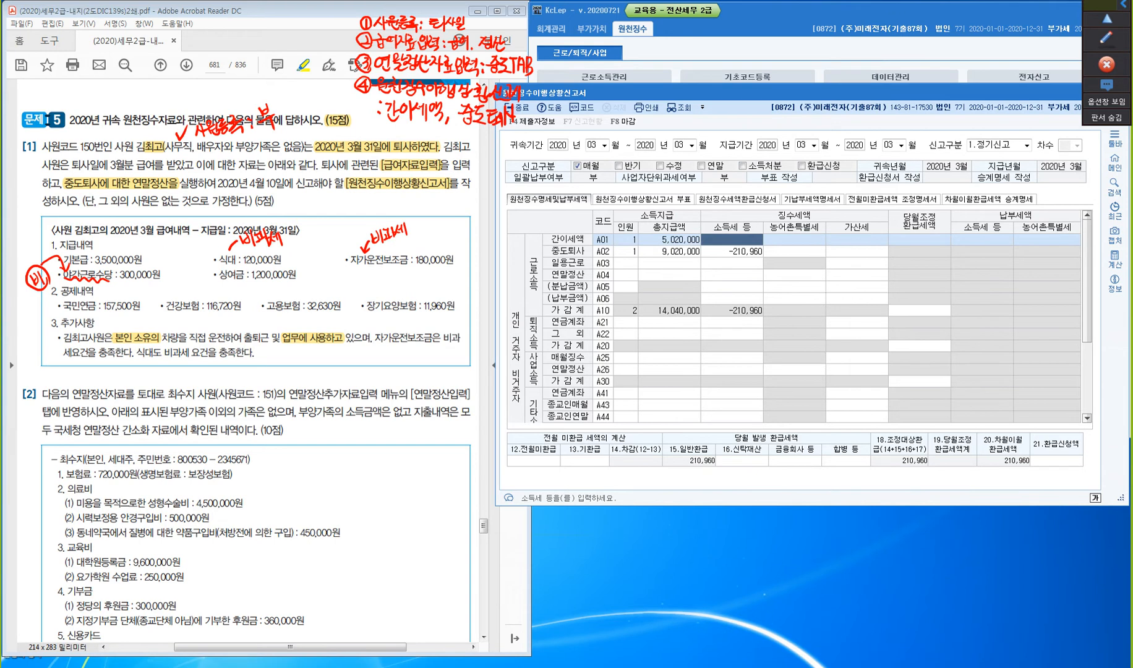
pyautogui.press('Return')
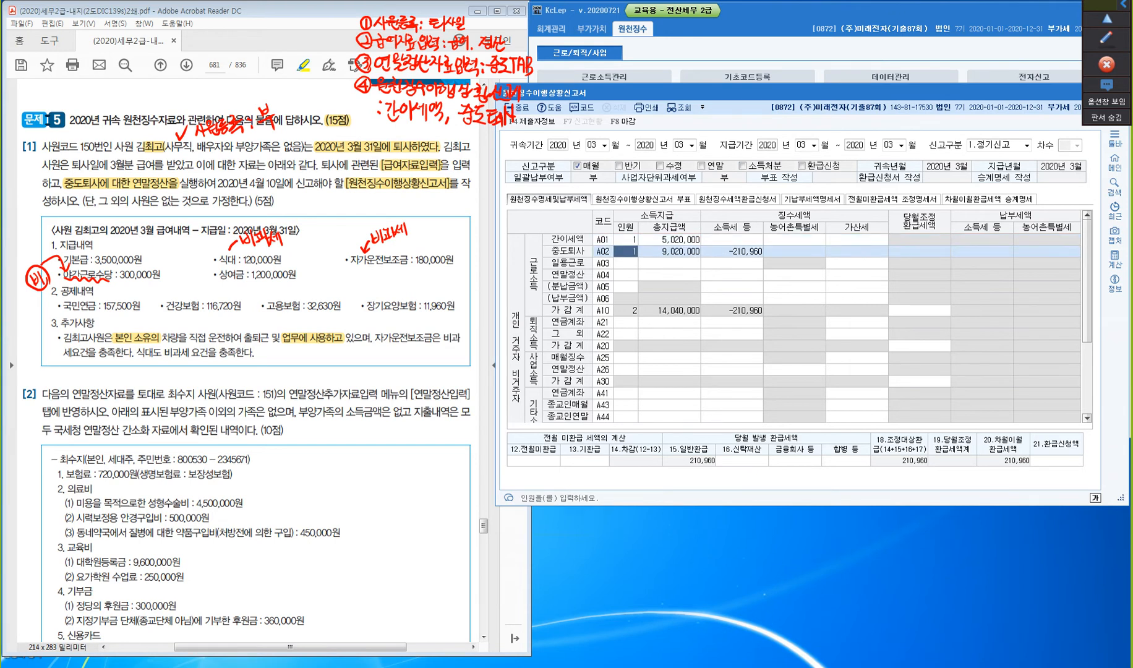
pyautogui.press('Return')
pyautogui.press('Return')
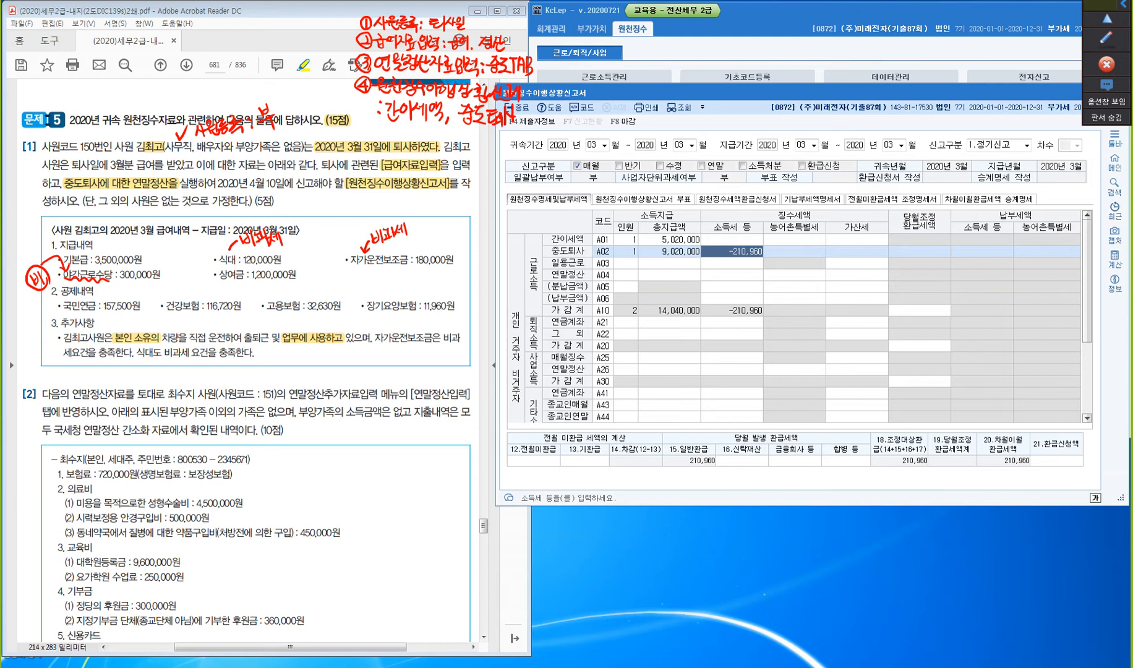
pyautogui.moveTo(612, 93); pyautogui.dragTo(665, 94)
pyautogui.click(572, 110)
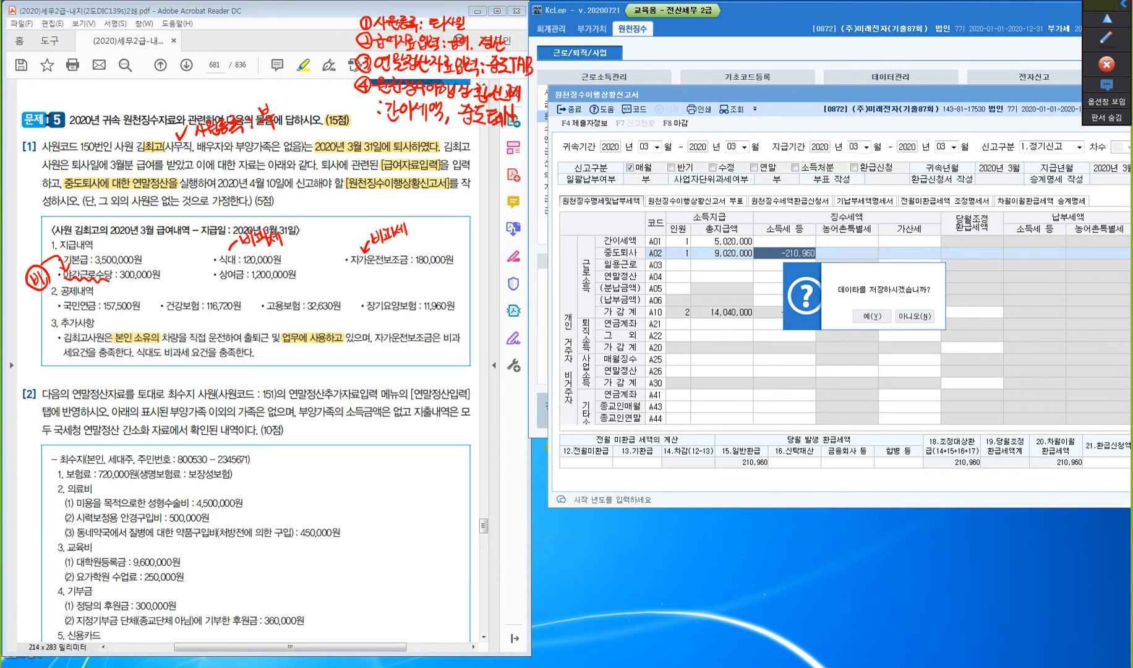
pyautogui.press('Return')
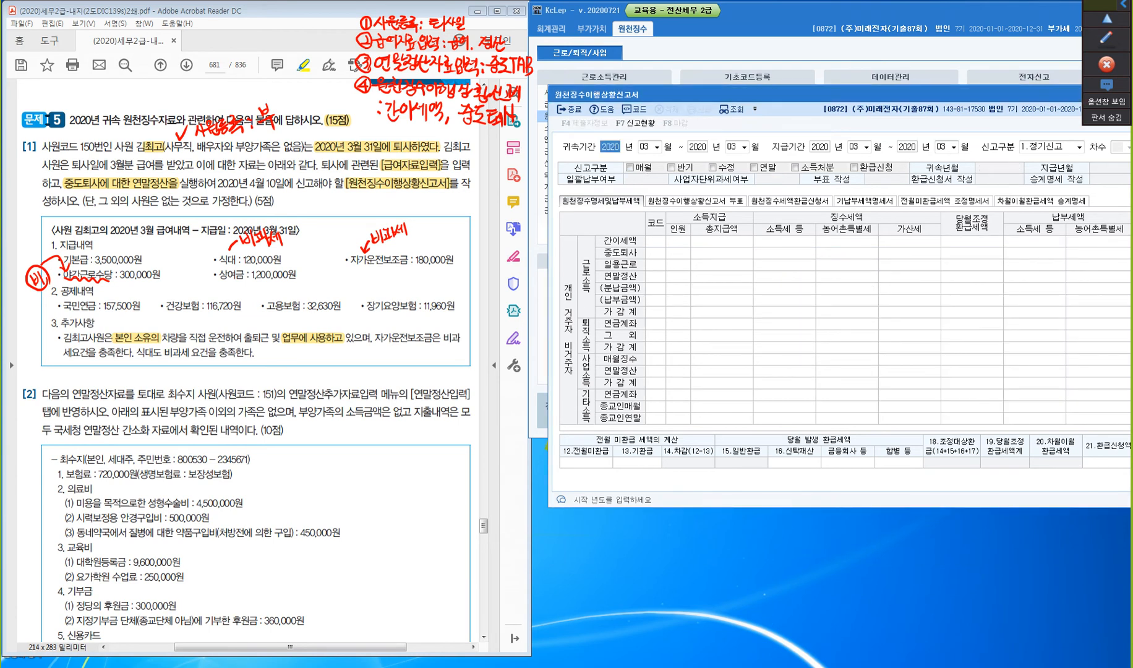
pyautogui.press('Escape')
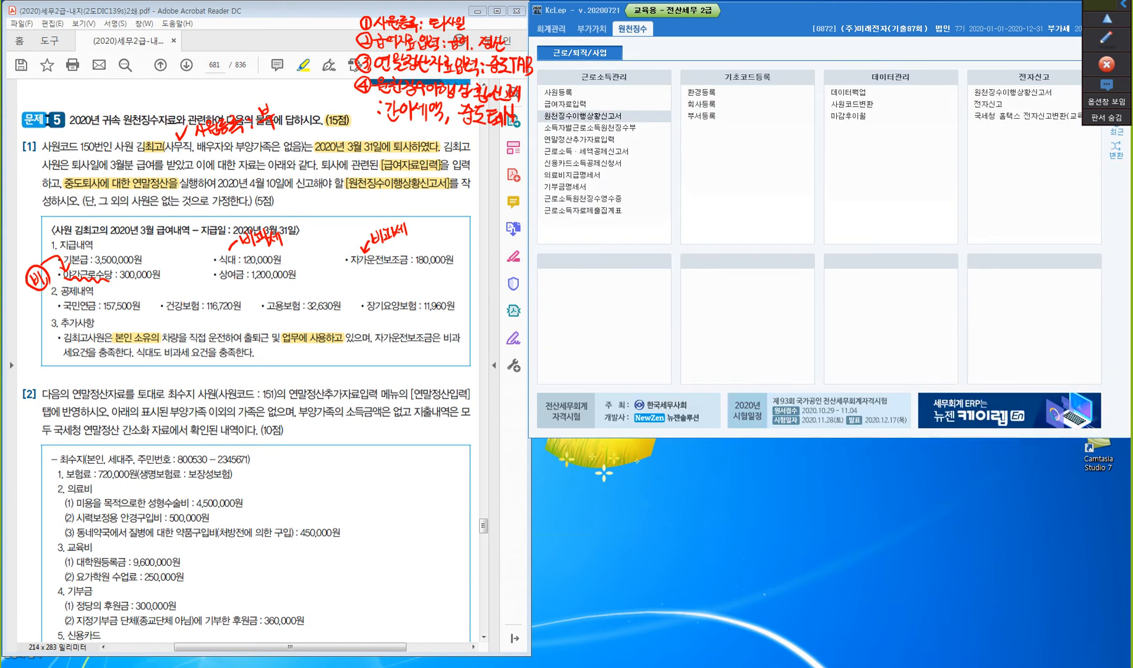
# - Highlight (5점) in question [1] of the Acrobat PDF and clear the handwritten pen marks
pyautogui.moveTo(255, 201); pyautogui.dragTo(278, 201)
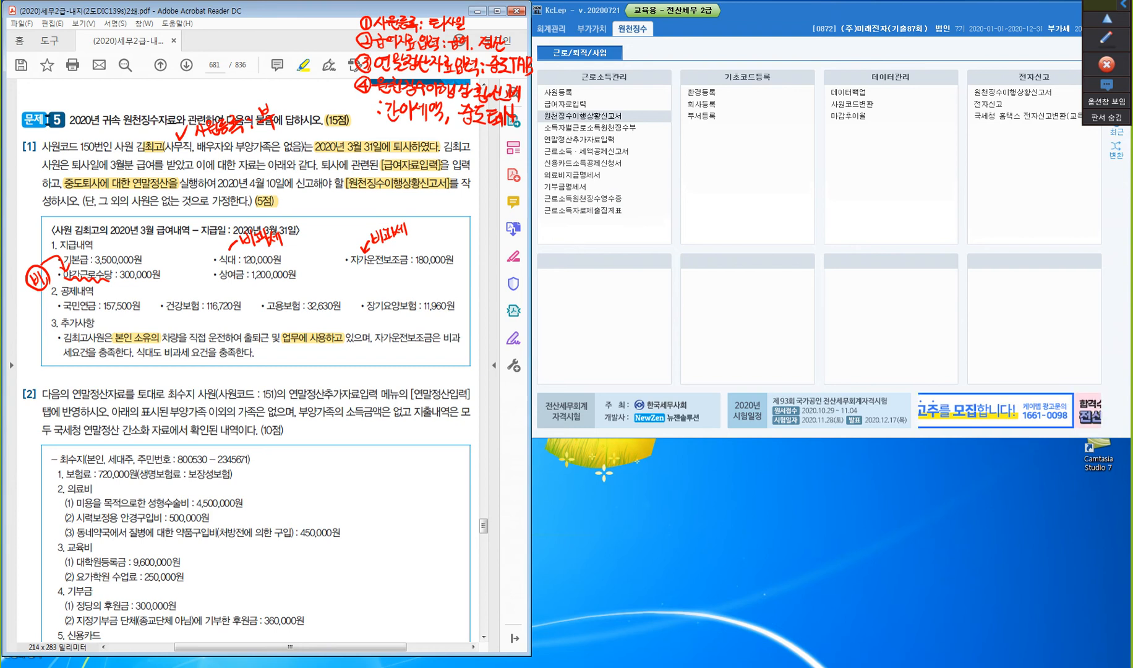
pyautogui.press('Escape')
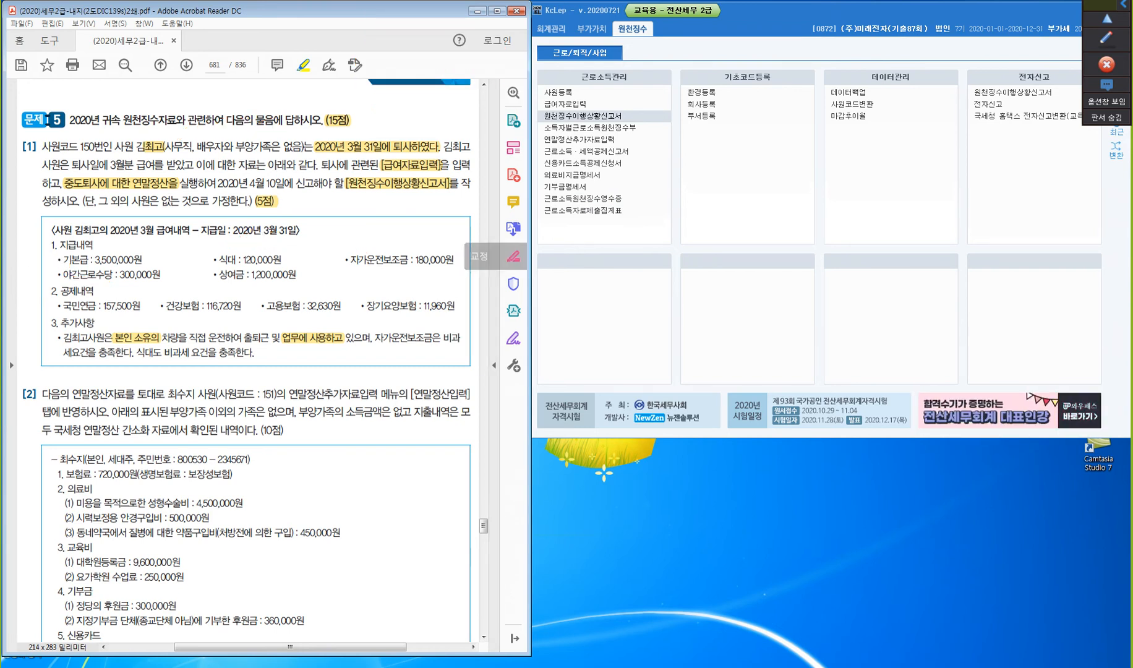
# - Highlight employee code 151, [연말정산입력] and 부양가족의 소득금액은 없고 in question [2] of the PDF
pyautogui.scroll(-5, 247, 359)
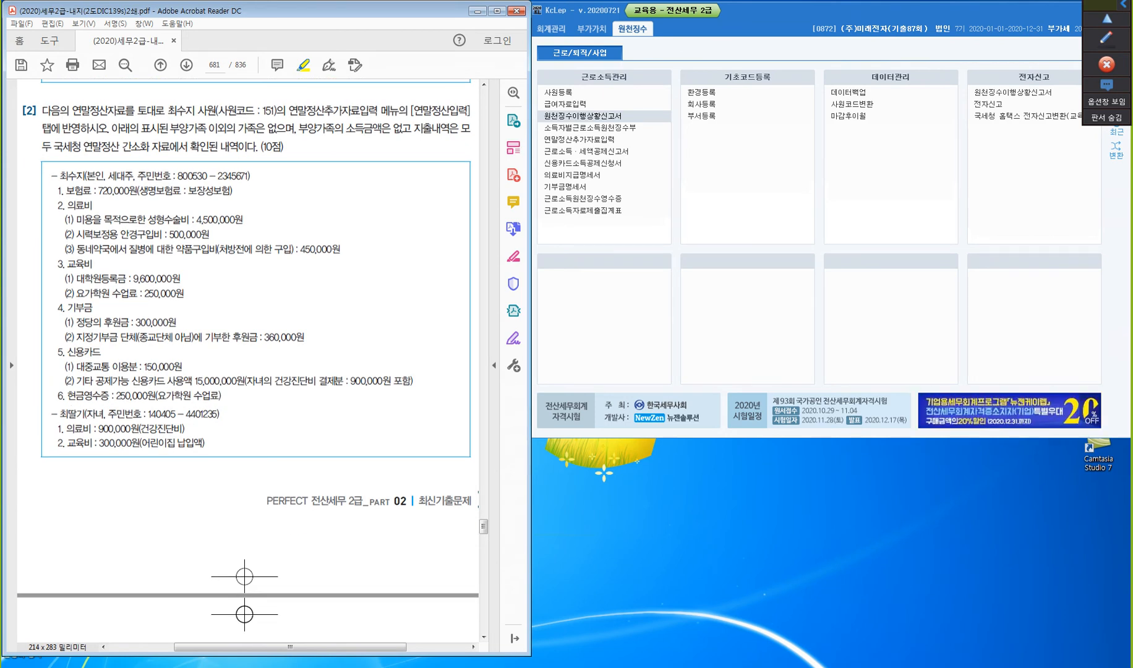
pyautogui.moveTo(263, 111); pyautogui.dragTo(275, 111)
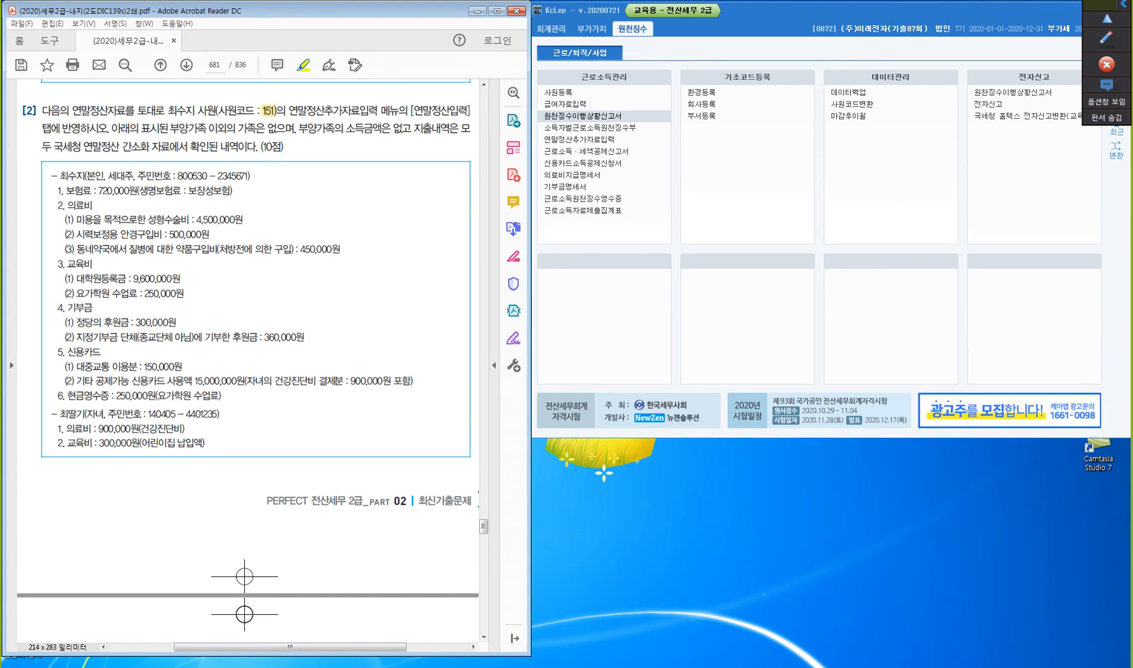
pyautogui.moveTo(411, 111); pyautogui.dragTo(471, 111)
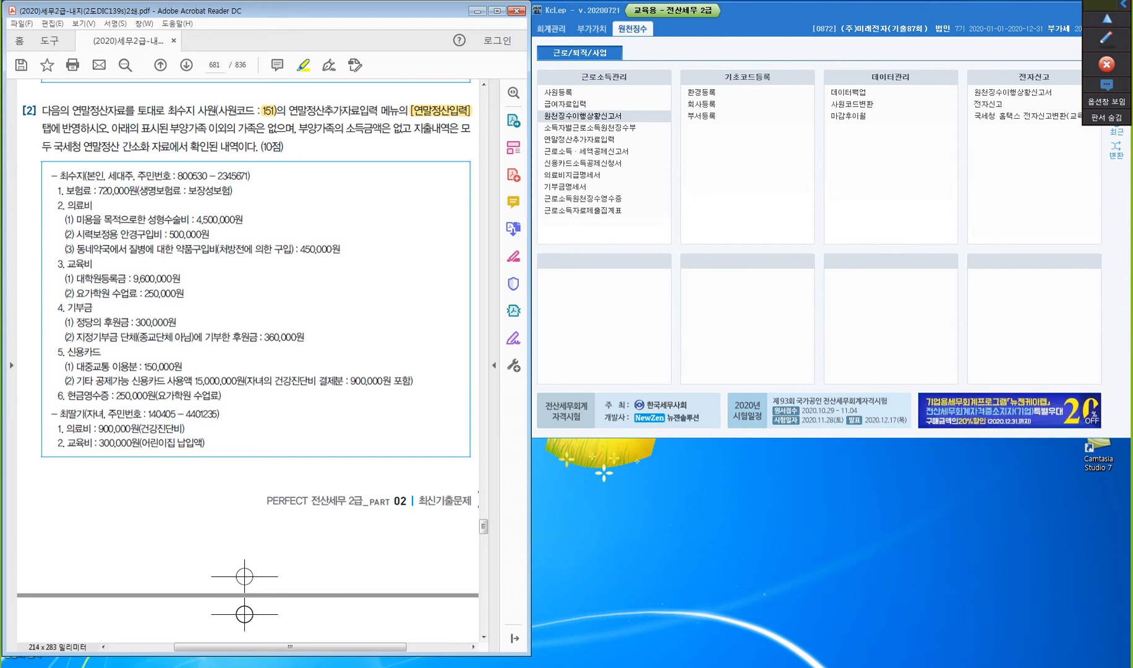
pyautogui.moveTo(299, 128); pyautogui.dragTo(412, 128)
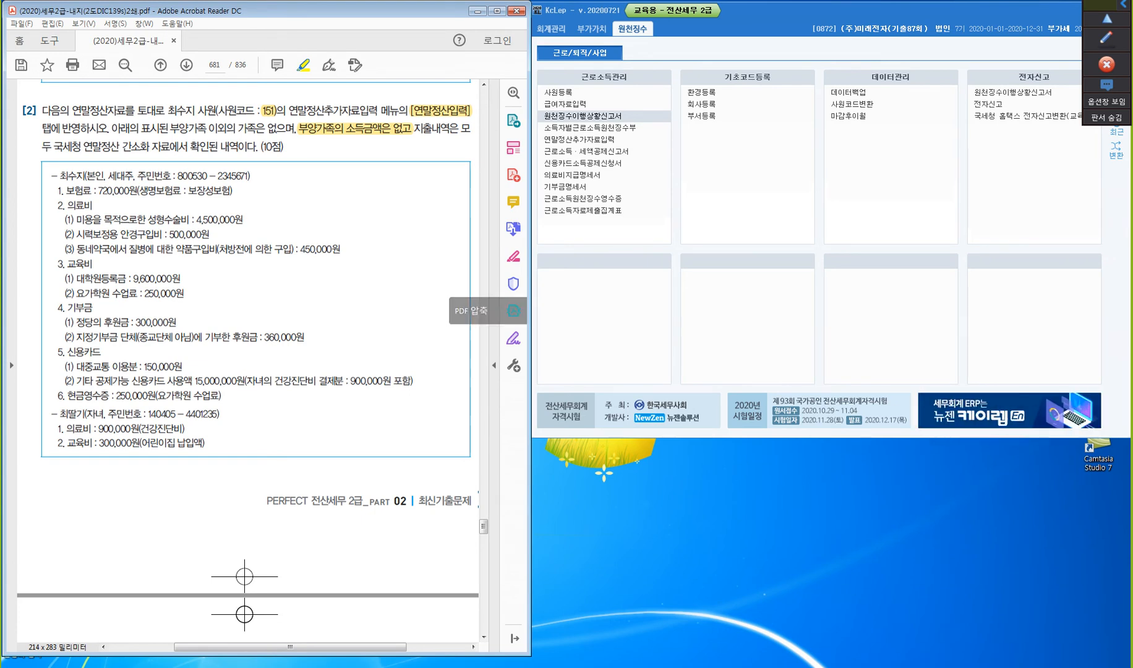
# - Switch to KcLep, load employee code 151 in 연말정산추가자료입력 and show the 부양가족 details
pyautogui.click(588, 297)
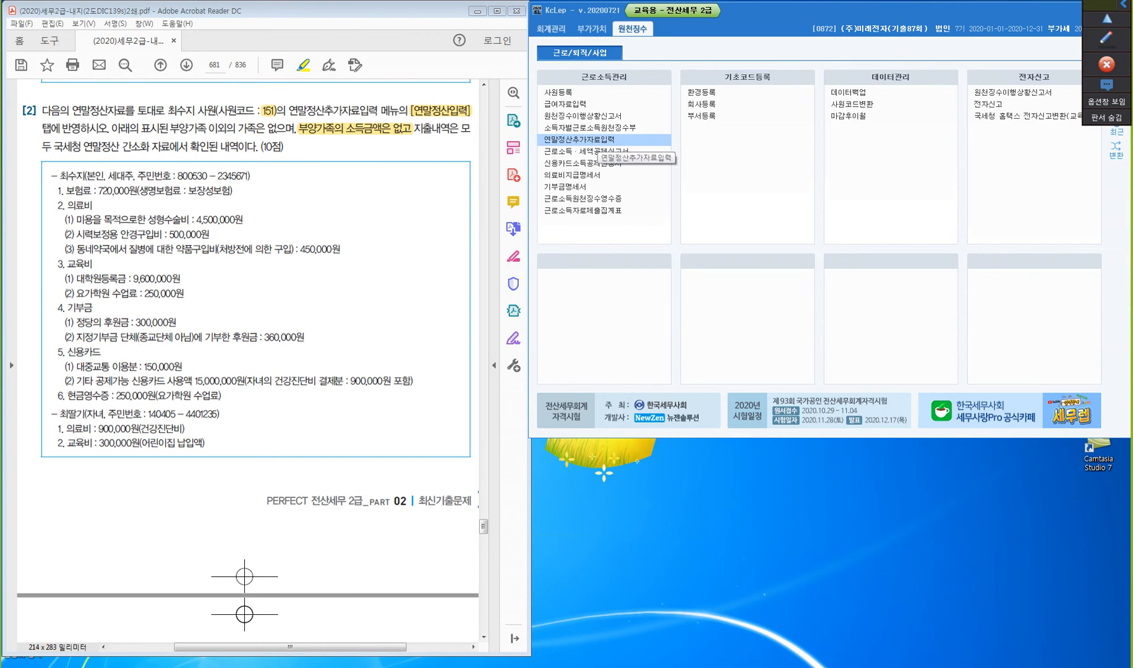
pyautogui.click(588, 139)
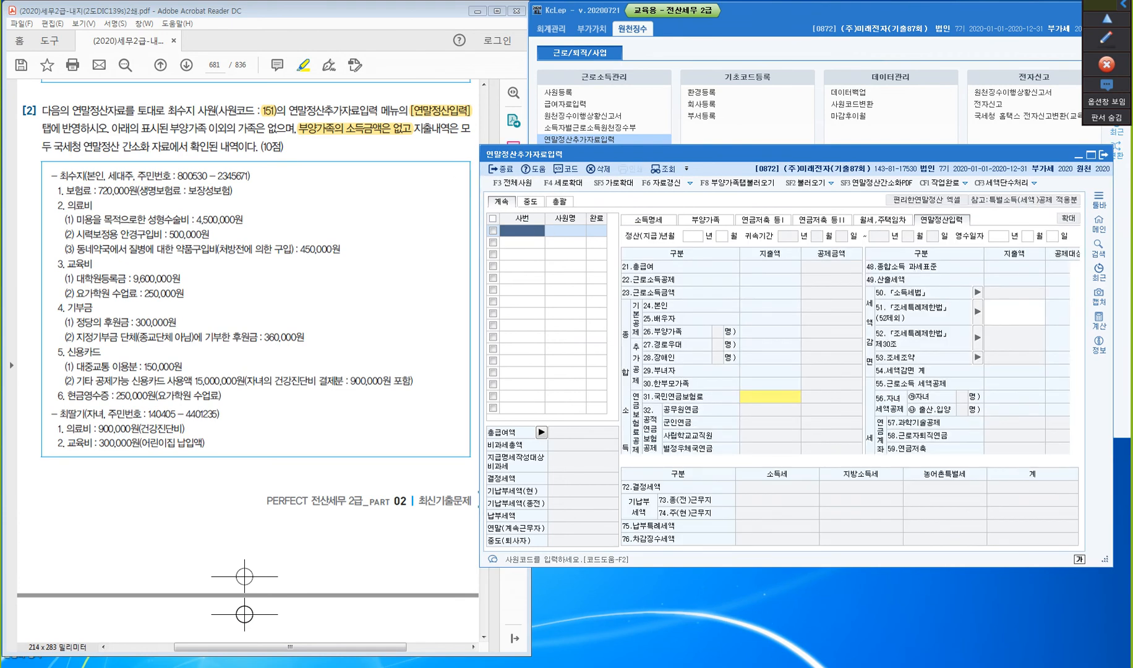
pyautogui.write('151')
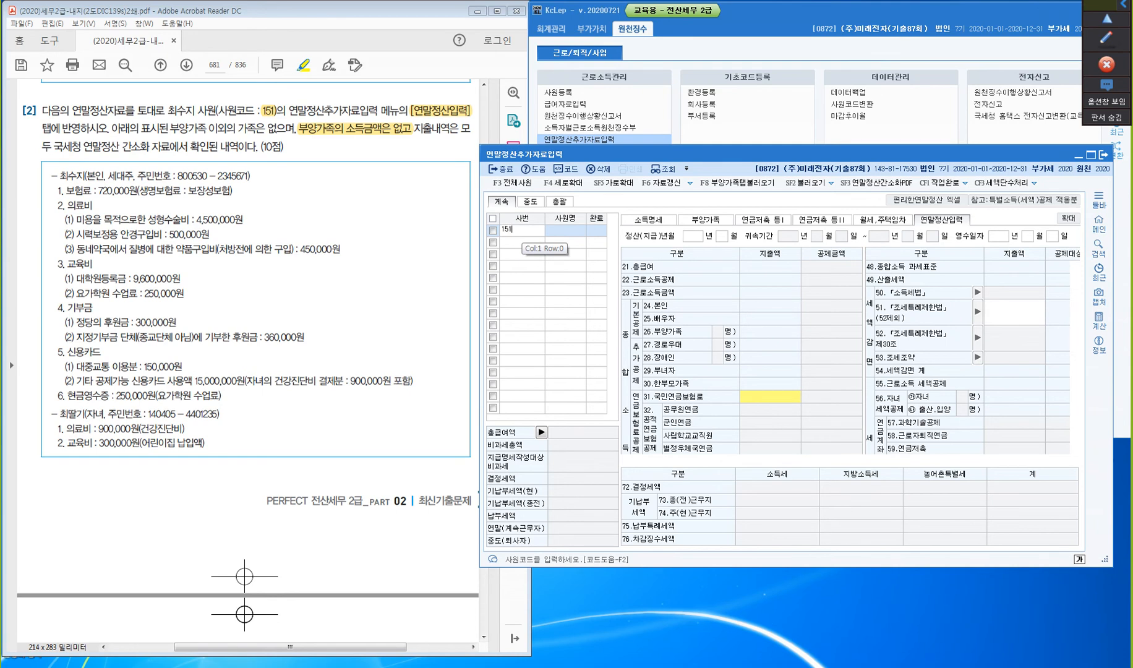
pyautogui.press('Return')
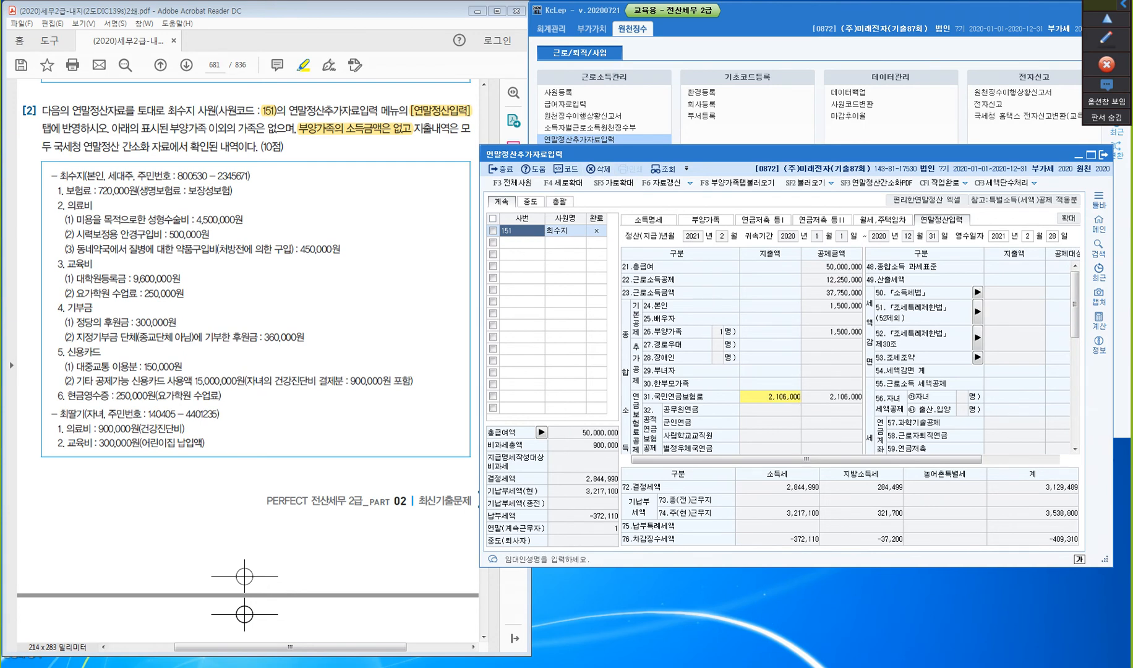
pyautogui.moveTo(643, 154); pyautogui.dragTo(682, 125)
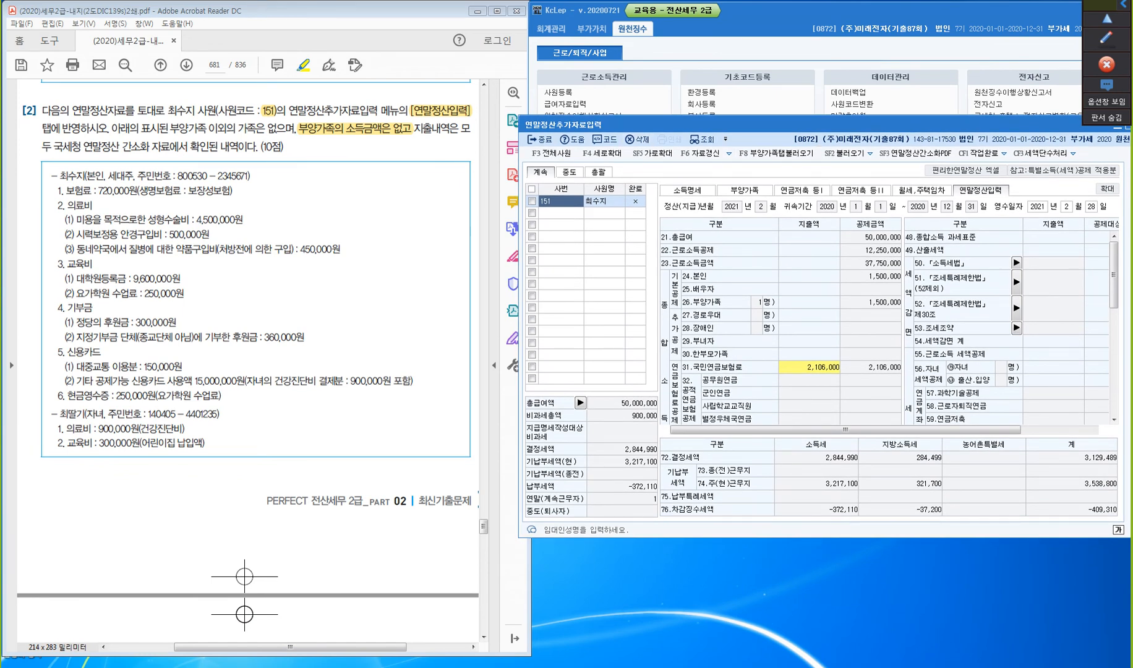
pyautogui.moveTo(682, 125); pyautogui.dragTo(687, 84)
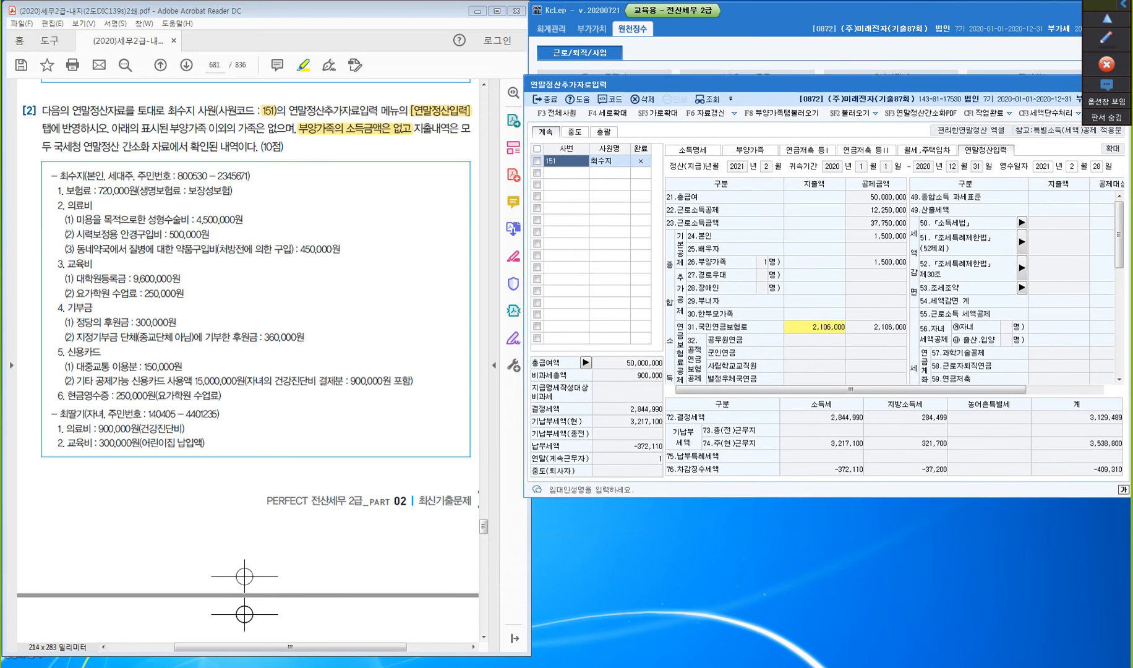
pyautogui.click(750, 150)
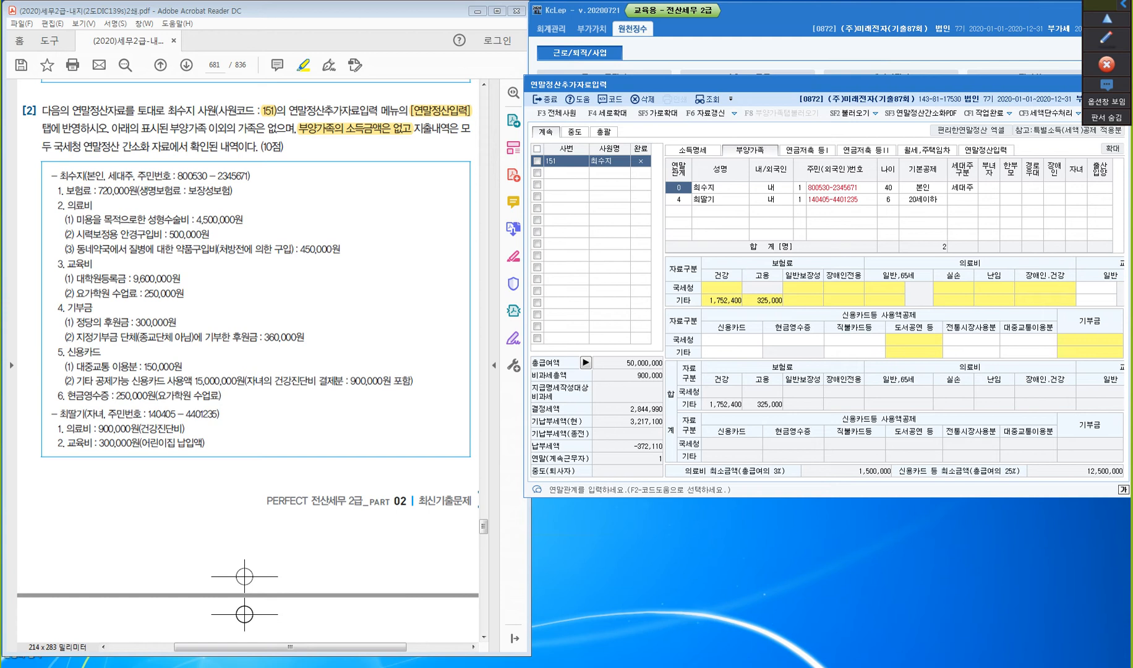
# - Mark question [2]'s 보험료 and 의료비 items with pen O/X, rejecting only 성형수술비, and write 950,000 beside the eligible 의료비
pyautogui.click(1106, 39)
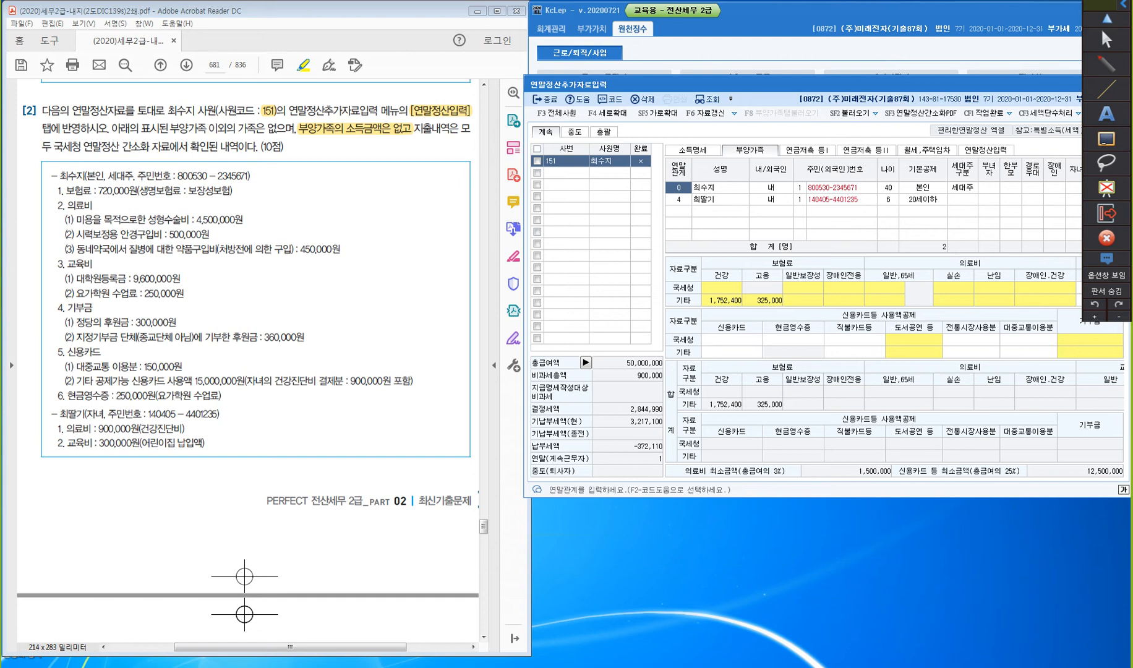
pyautogui.moveTo(72, 167)
pyautogui.mouseDown()
pyautogui.moveTo(97, 154)
pyautogui.moveTo(95, 166)
pyautogui.mouseUp()
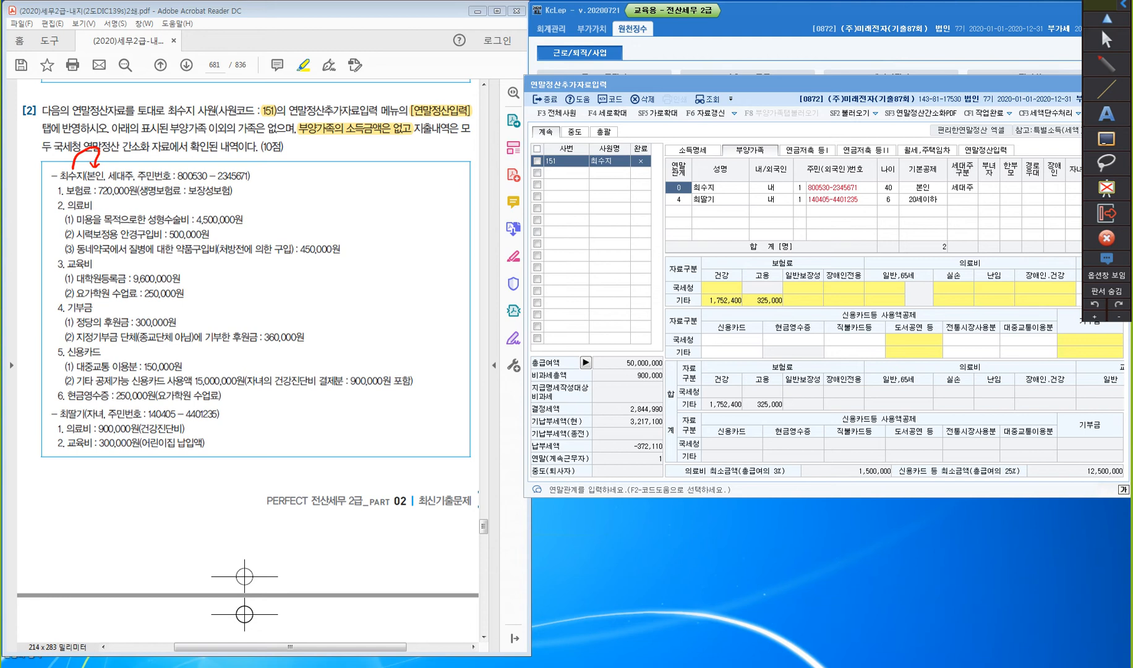
pyautogui.moveTo(239, 192); pyautogui.dragTo(242, 186)
pyautogui.moveTo(252, 215); pyautogui.dragTo(254, 227)
pyautogui.moveTo(348, 245)
pyautogui.mouseDown()
pyautogui.moveTo(345, 227)
pyautogui.moveTo(334, 241)
pyautogui.mouseUp()
pyautogui.moveTo(357, 218)
pyautogui.mouseDown()
pyautogui.moveTo(362, 229)
pyautogui.moveTo(399, 220)
pyautogui.mouseUp()
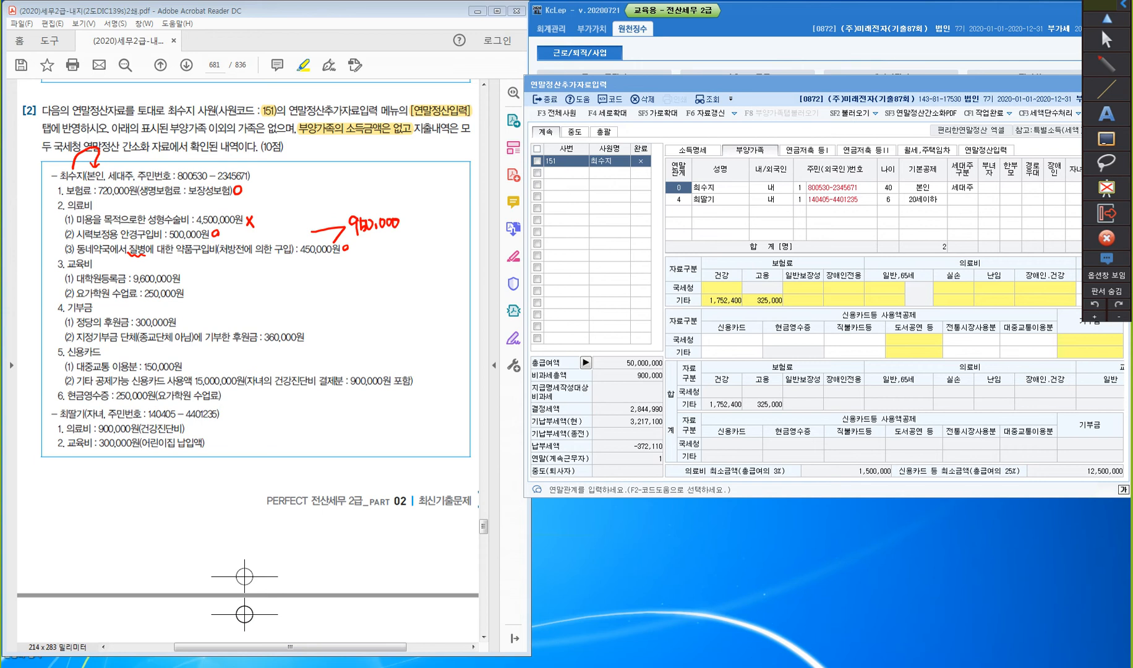
# - Mark 대학원등록금 with O, 요가학원 수업료 with X and 정당 후원금 with O, splitting the donation into 100,000 and 200,000
pyautogui.moveTo(78, 285); pyautogui.dragTo(96, 285)
pyautogui.moveTo(191, 280); pyautogui.dragTo(191, 274)
pyautogui.moveTo(93, 299); pyautogui.dragTo(104, 301)
pyautogui.moveTo(185, 288); pyautogui.dragTo(185, 300)
pyautogui.moveTo(181, 316)
pyautogui.mouseDown()
pyautogui.moveTo(178, 324)
pyautogui.moveTo(207, 307)
pyautogui.moveTo(208, 323)
pyautogui.moveTo(218, 300)
pyautogui.moveTo(245, 292)
pyautogui.mouseUp()
pyautogui.moveTo(252, 289)
pyautogui.mouseDown()
pyautogui.moveTo(227, 314)
pyautogui.moveTo(260, 301)
pyautogui.mouseUp()
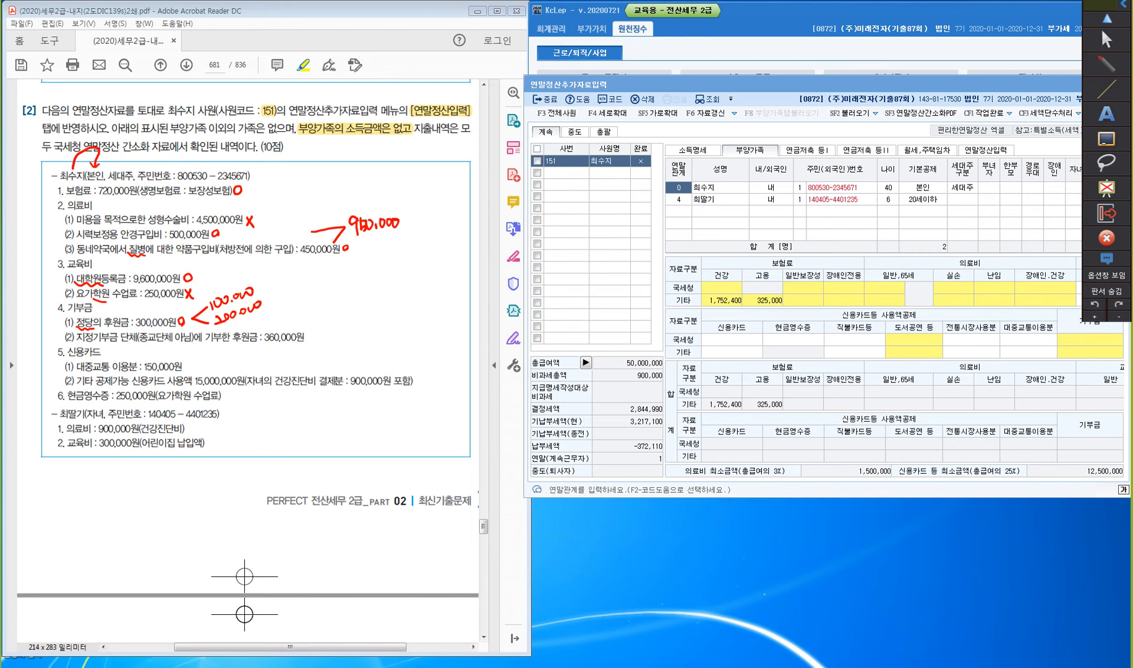
# - Underline 지정기부금 and 아님 in the second 기부금 item, mark it O and write 종교단체외 beside it
pyautogui.moveTo(161, 340); pyautogui.dragTo(180, 342)
pyautogui.moveTo(78, 344); pyautogui.dragTo(118, 345)
pyautogui.moveTo(320, 324)
pyautogui.mouseDown()
pyautogui.moveTo(325, 341)
pyautogui.moveTo(347, 324)
pyautogui.moveTo(338, 342)
pyautogui.moveTo(348, 341)
pyautogui.moveTo(365, 322)
pyautogui.moveTo(381, 334)
pyautogui.mouseUp()
pyautogui.moveTo(381, 315); pyautogui.dragTo(387, 328)
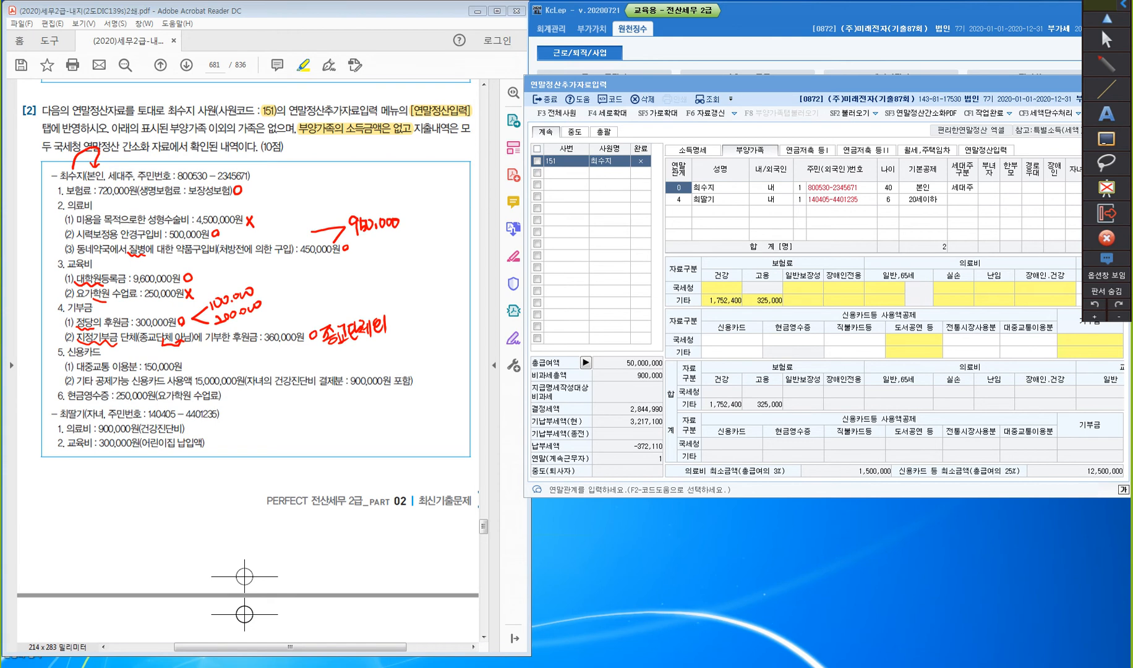
# - With the pen, underline 대중교통, mark the child's 의료비 with O and write 의료비는 신용카드 중복공제 near the box's lower edge
pyautogui.moveTo(84, 373); pyautogui.dragTo(112, 373)
pyautogui.moveTo(191, 428); pyautogui.dragTo(190, 424)
pyautogui.moveTo(364, 425); pyautogui.dragTo(370, 455)
pyautogui.moveTo(372, 428); pyautogui.dragTo(389, 438)
pyautogui.moveTo(376, 436); pyautogui.dragTo(389, 449)
pyautogui.moveTo(387, 431); pyautogui.dragTo(395, 440)
pyautogui.moveTo(401, 431)
pyautogui.mouseDown()
pyautogui.moveTo(401, 449)
pyautogui.moveTo(416, 434)
pyautogui.mouseUp()
pyautogui.moveTo(404, 438)
pyautogui.mouseDown()
pyautogui.moveTo(421, 447)
pyautogui.moveTo(354, 472)
pyautogui.moveTo(369, 474)
pyautogui.mouseUp()
pyautogui.moveTo(357, 472)
pyautogui.mouseDown()
pyautogui.moveTo(368, 482)
pyautogui.moveTo(381, 471)
pyautogui.mouseUp()
pyautogui.moveTo(371, 476); pyautogui.dragTo(395, 484)
pyautogui.moveTo(395, 475); pyautogui.dragTo(406, 465)
pyautogui.moveTo(398, 466); pyautogui.dragTo(408, 478)
pyautogui.moveTo(395, 482); pyautogui.dragTo(435, 472)
pyautogui.moveTo(422, 477); pyautogui.dragTo(432, 480)
pyautogui.moveTo(434, 462); pyautogui.dragTo(445, 478)
pyautogui.moveTo(431, 479)
pyautogui.mouseDown()
pyautogui.moveTo(462, 469)
pyautogui.moveTo(455, 477)
pyautogui.mouseUp()
pyautogui.moveTo(446, 481)
pyautogui.mouseDown()
pyautogui.moveTo(460, 474)
pyautogui.moveTo(464, 489)
pyautogui.mouseUp()
pyautogui.moveTo(466, 469); pyautogui.dragTo(472, 480)
pyautogui.moveTo(472, 469); pyautogui.dragTo(478, 495)
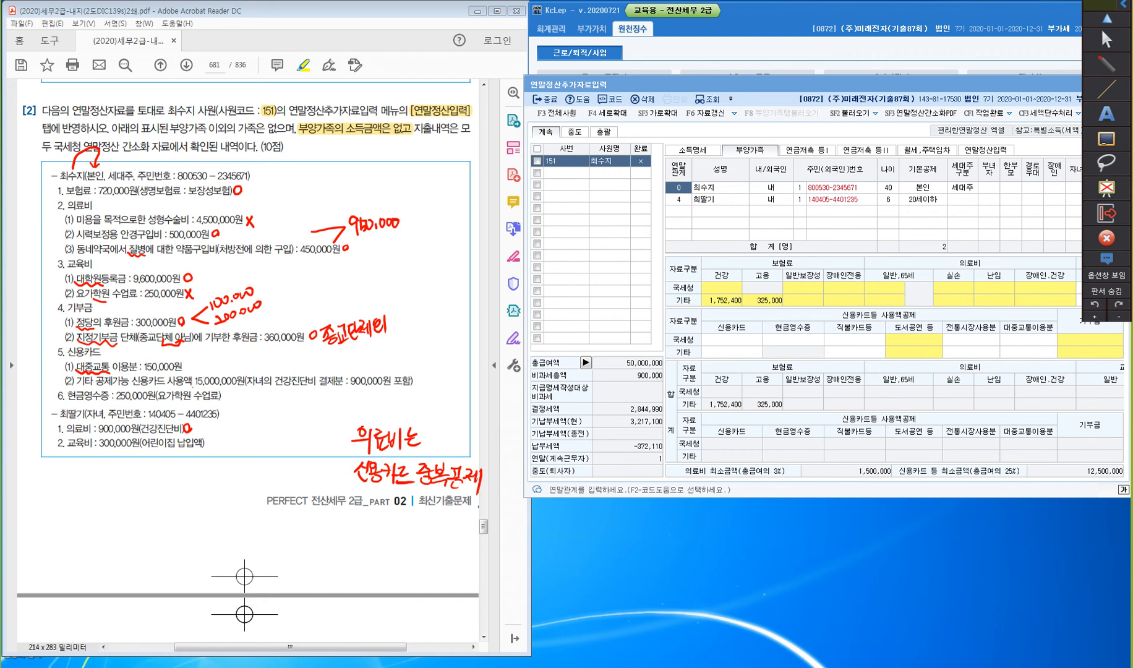
# - Mark both 신용카드 items and the child's 교육비 with O, underline 15,000,000, write 취학전 below 어린이집, and leave pen mode
pyautogui.moveTo(193, 388)
pyautogui.mouseDown()
pyautogui.moveTo(239, 387)
pyautogui.moveTo(188, 361)
pyautogui.mouseUp()
pyautogui.moveTo(419, 378); pyautogui.dragTo(416, 373)
pyautogui.moveTo(211, 438)
pyautogui.mouseDown()
pyautogui.moveTo(173, 469)
pyautogui.moveTo(197, 477)
pyautogui.moveTo(204, 463)
pyautogui.moveTo(211, 479)
pyautogui.mouseUp()
pyautogui.moveTo(206, 458); pyautogui.dragTo(224, 477)
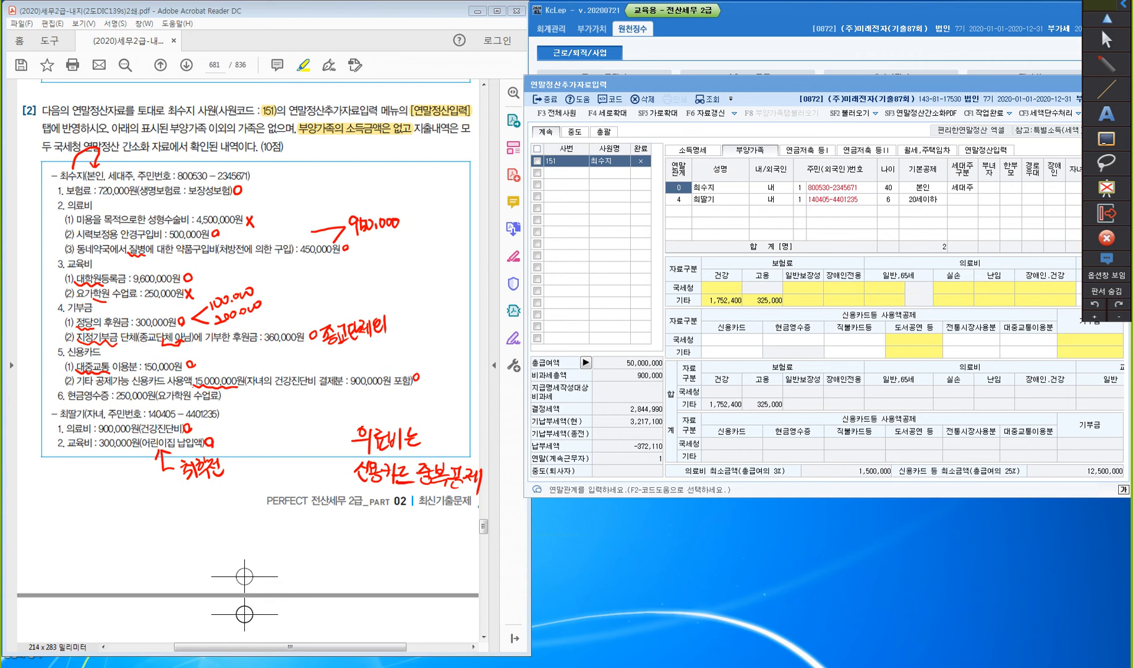
pyautogui.press('Escape')
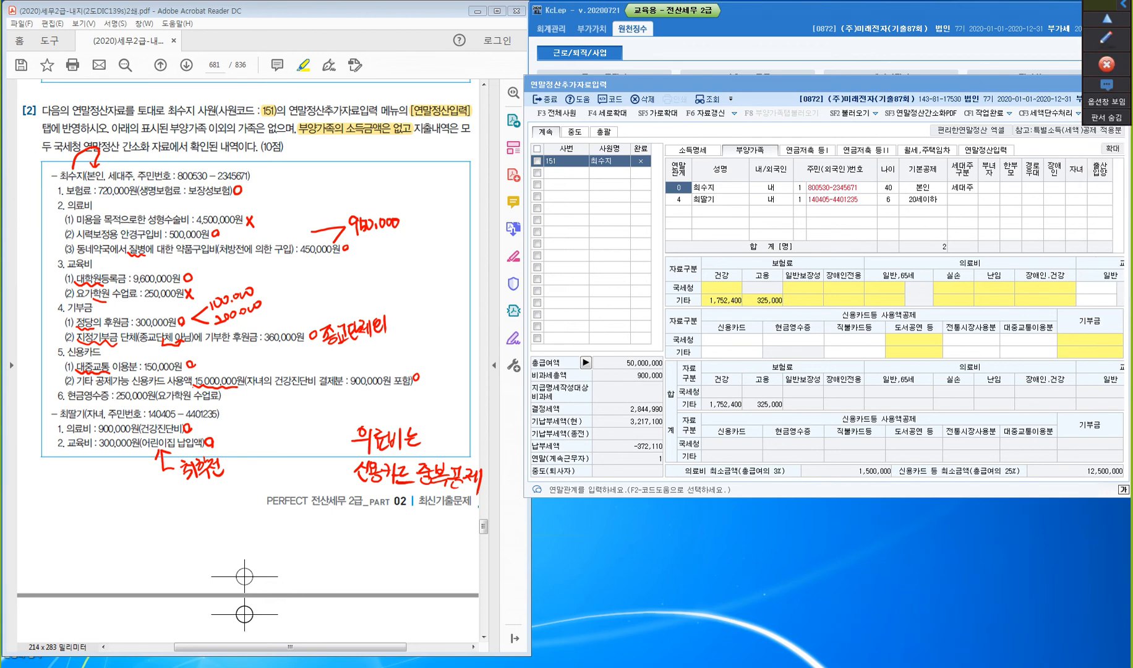
# - Switch to KcLep, show employee 151's 연말정산입력 page and enlarge the window downward to reveal more deduction rows
pyautogui.click(566, 161)
pyautogui.click(985, 150)
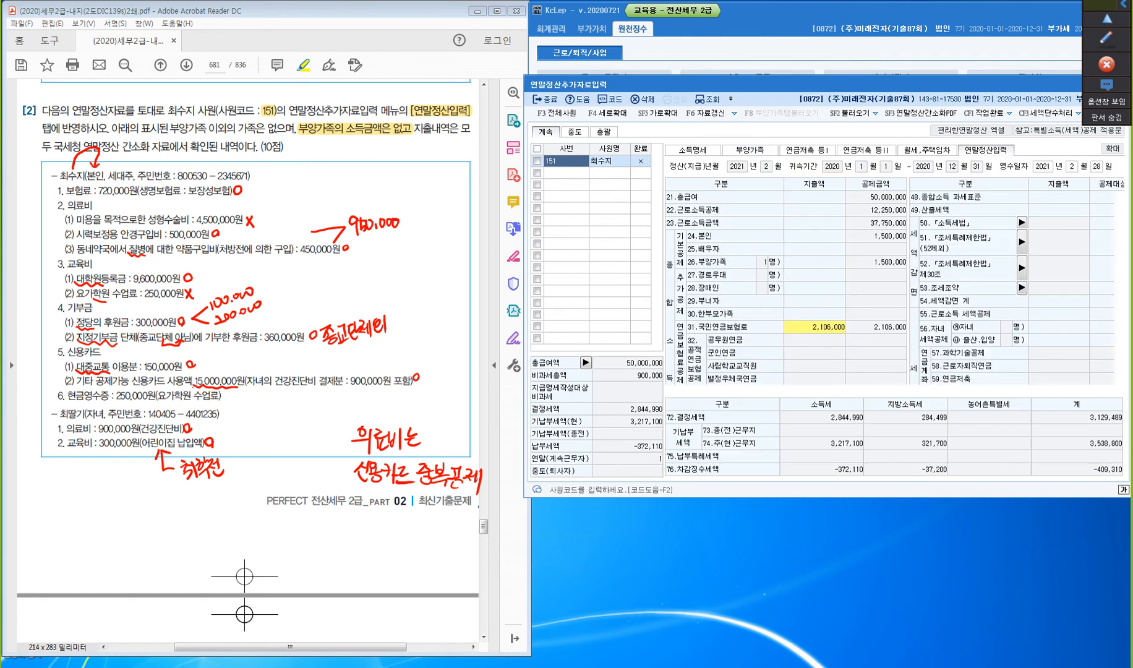
pyautogui.moveTo(829, 497); pyautogui.dragTo(829, 581)
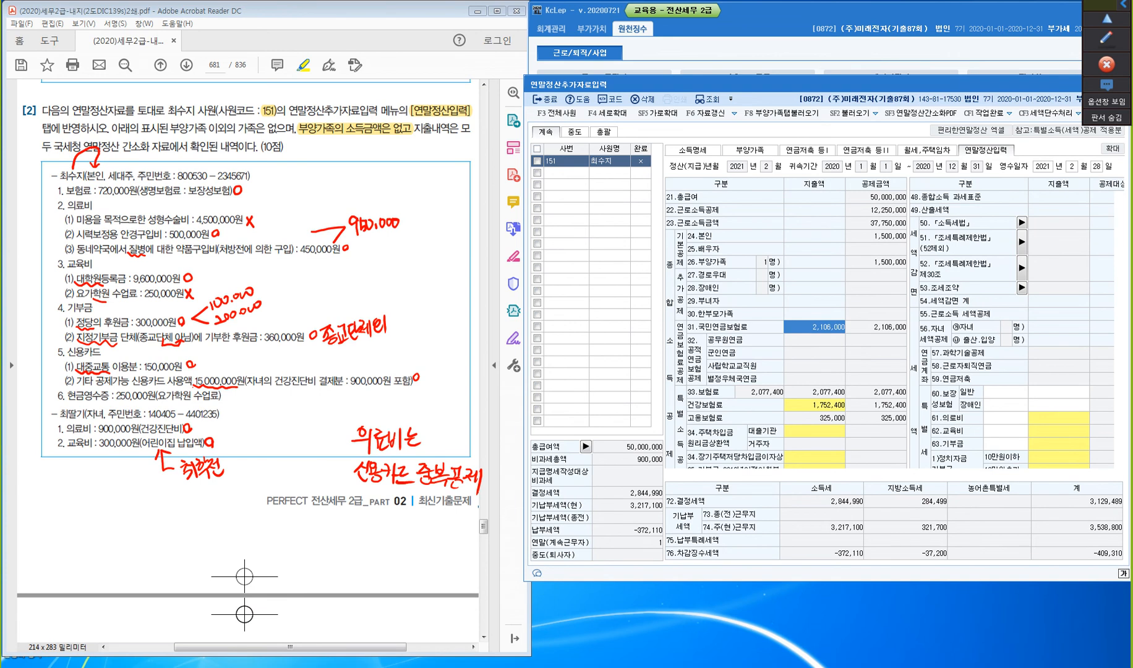
pyautogui.click(815, 405)
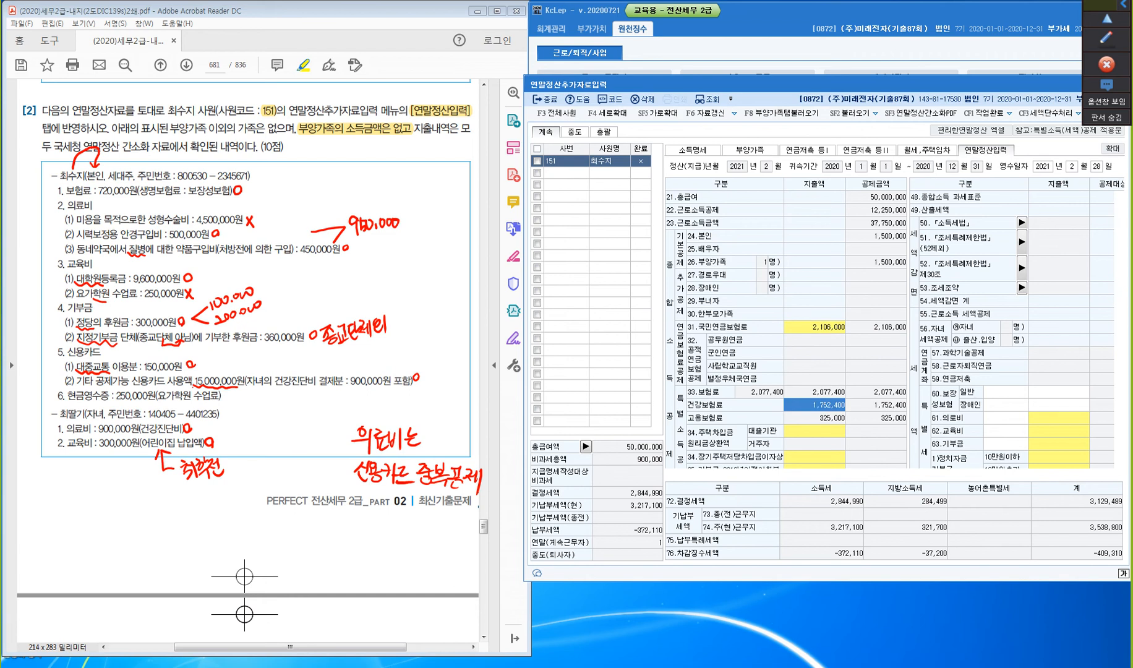
# - Highlight the 신용카드 heading in the PDF and open the detail entry for 42.신용카드 등 사용액 in KcLep
pyautogui.moveTo(67, 352); pyautogui.dragTo(102, 352)
pyautogui.click(814, 431)
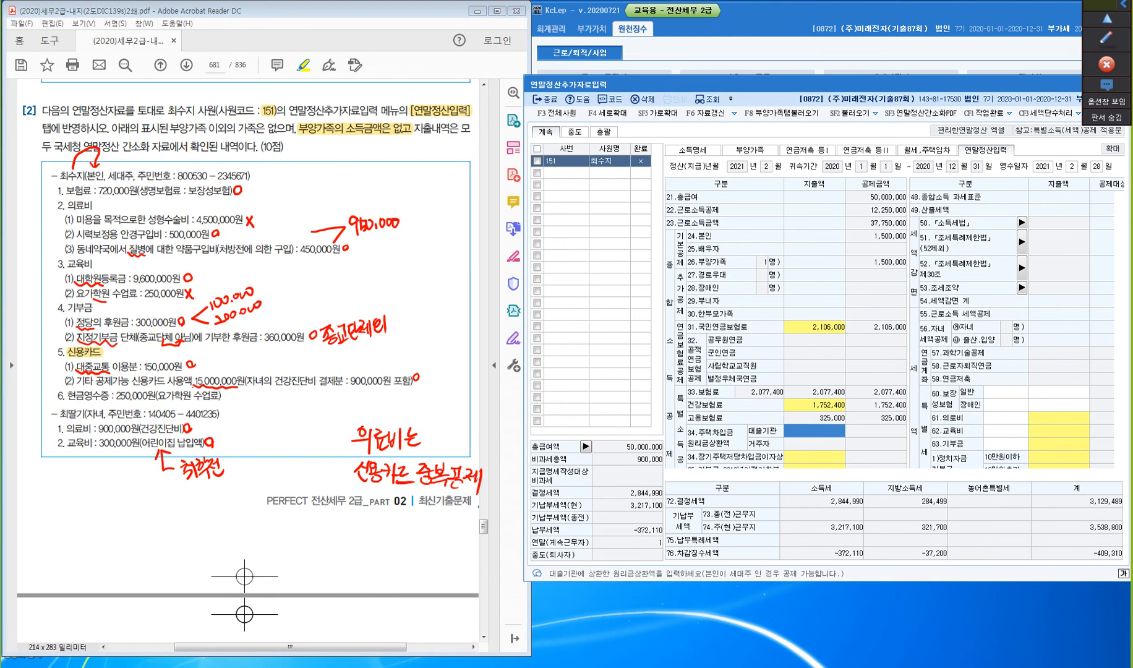
pyautogui.scroll(-5, 815, 431)
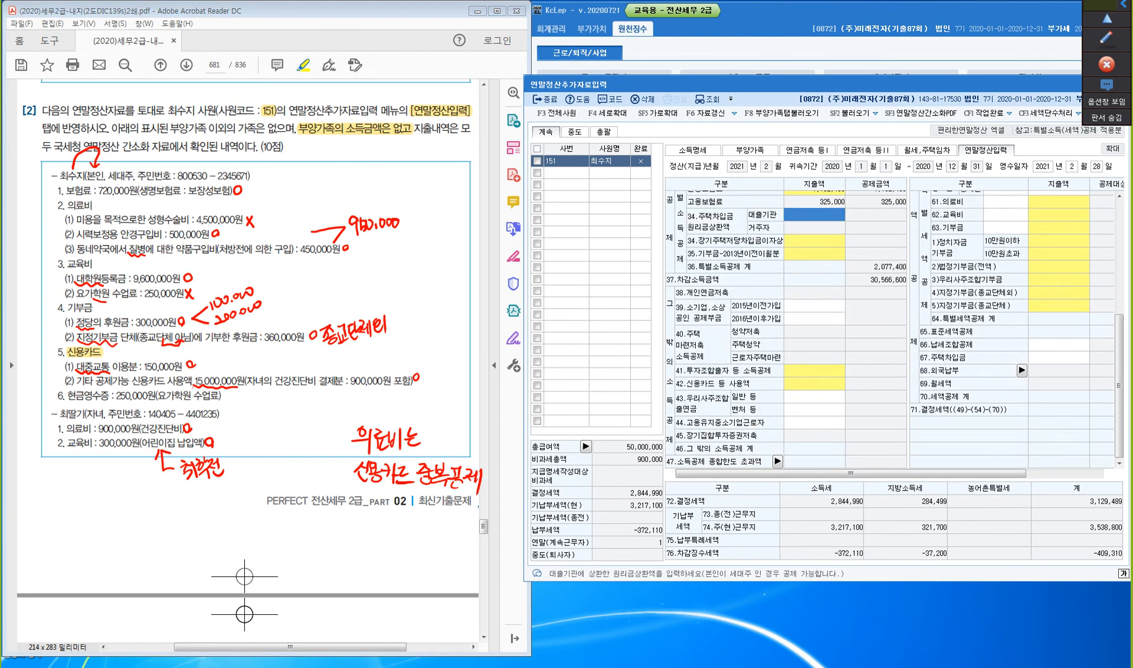
pyautogui.click(815, 383)
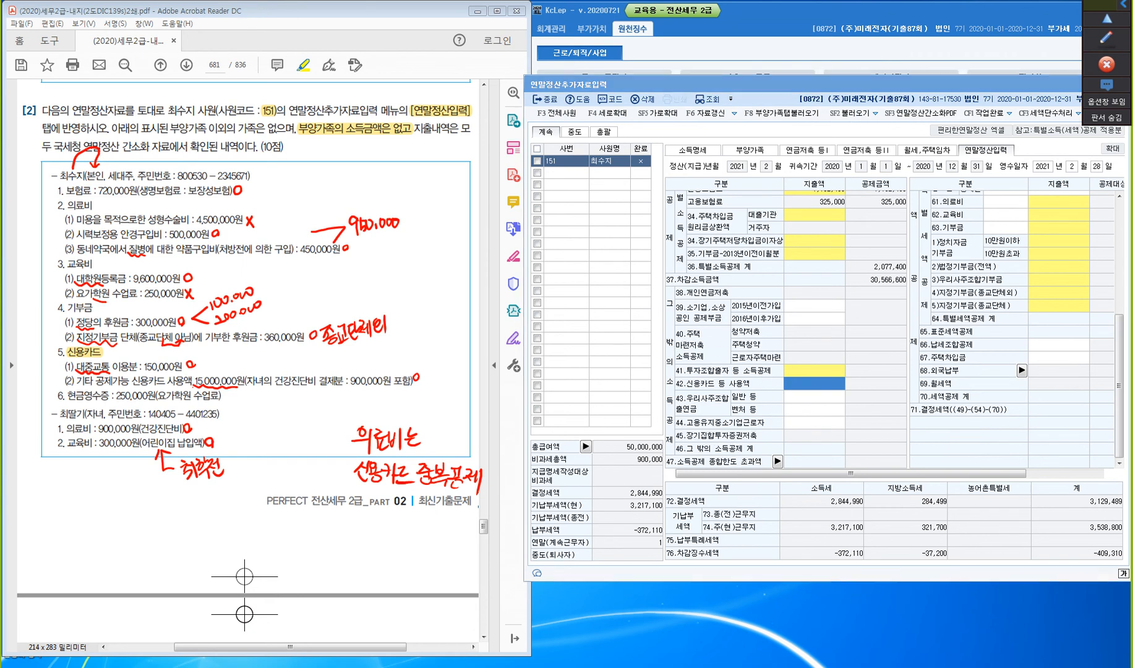
pyautogui.doubleClick(814, 383)
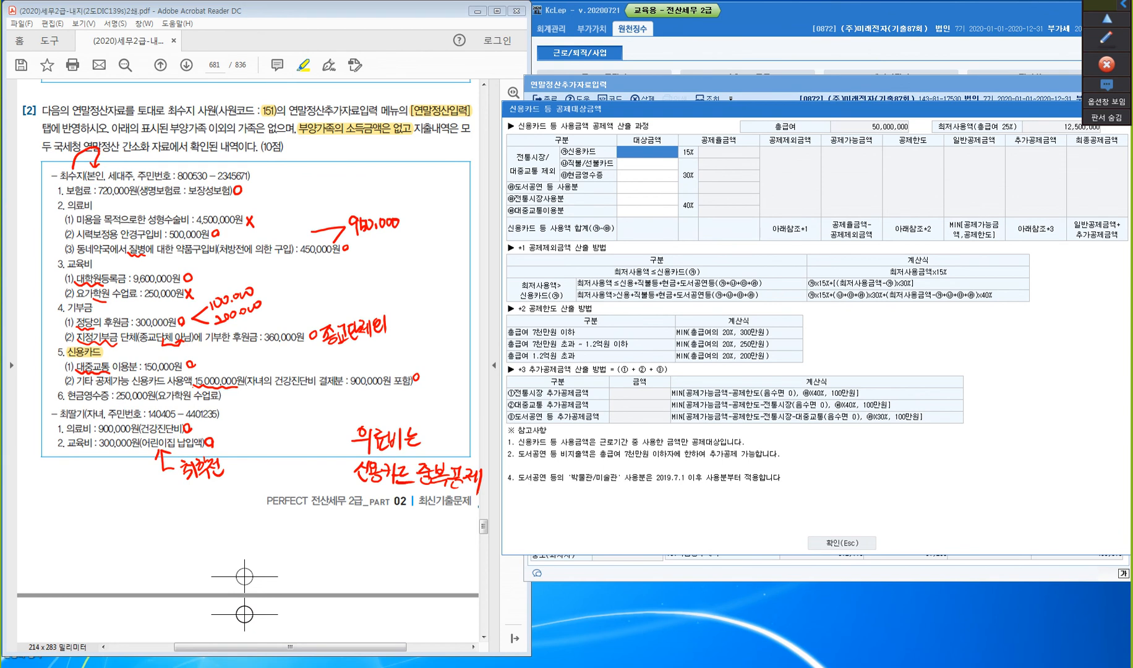
# - Enter 150,000 for 대중교통이용분 and 15,000,000 for 신용카드 as 대상금액
pyautogui.click(647, 211)
pyautogui.write('1500000')
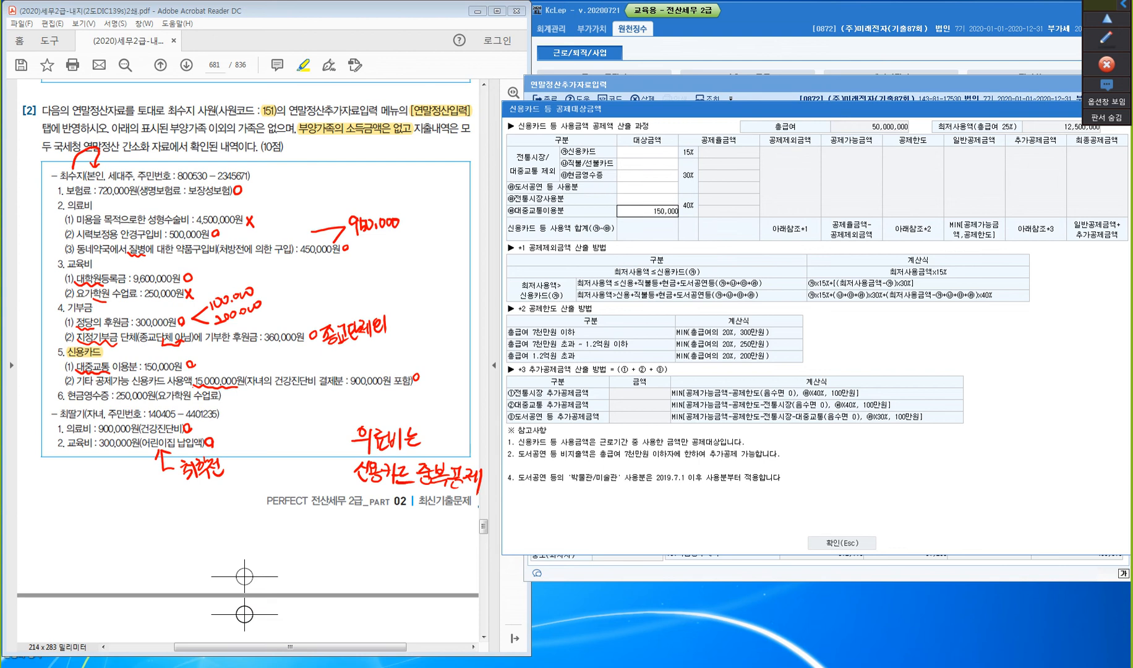
pyautogui.press('Return')
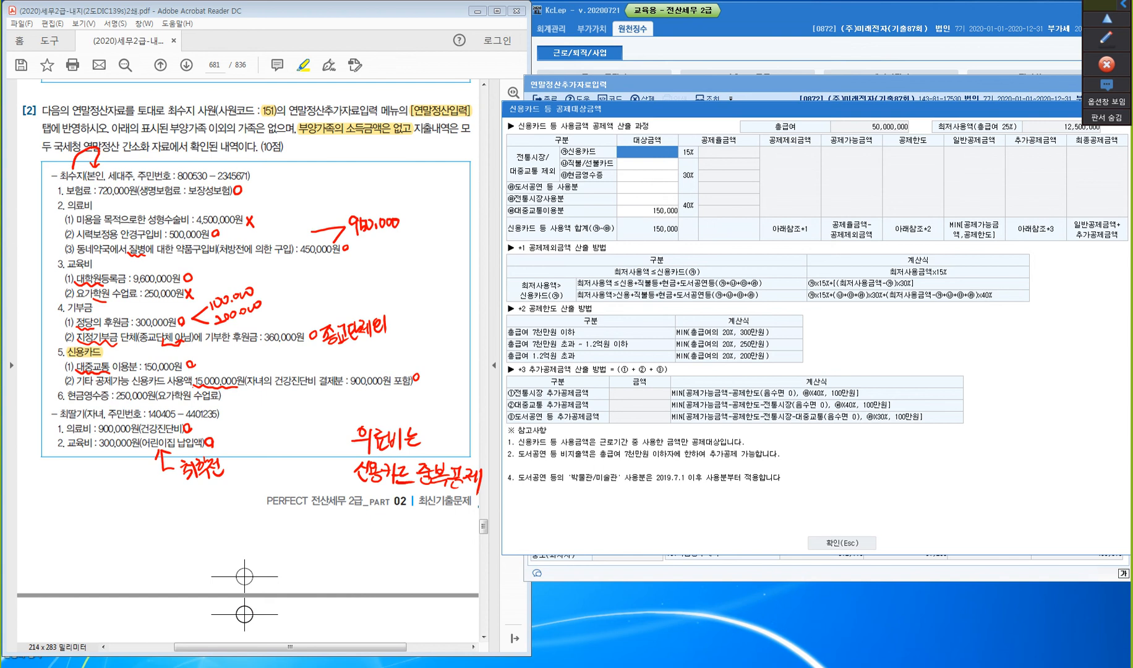
pyautogui.write('15000000')
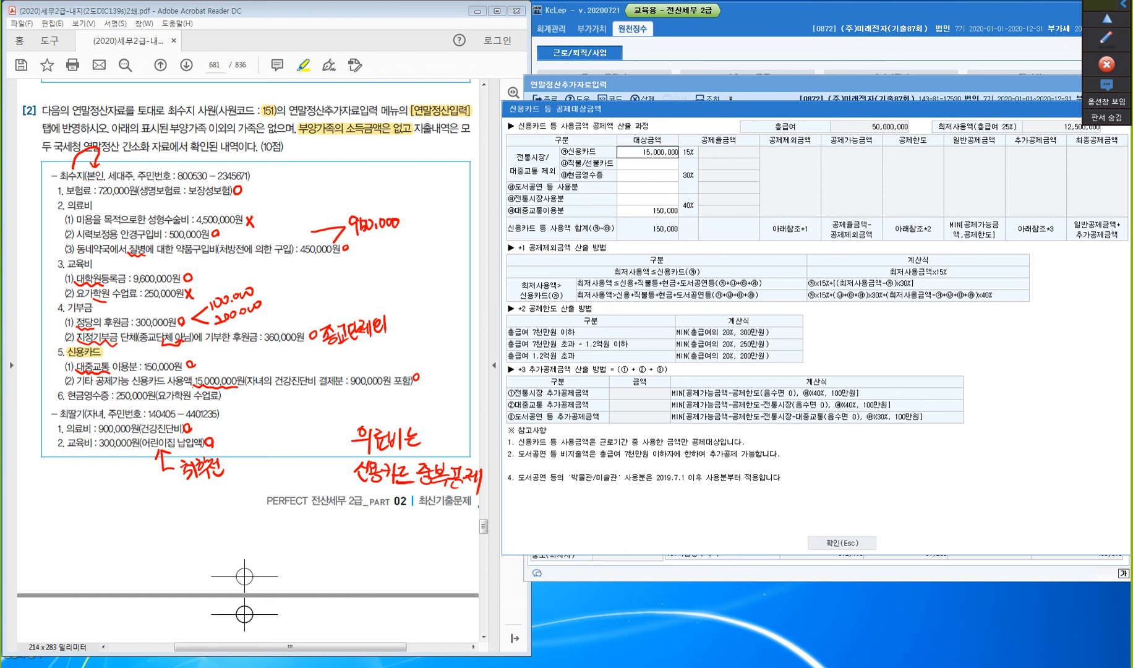
pyautogui.press('Return')
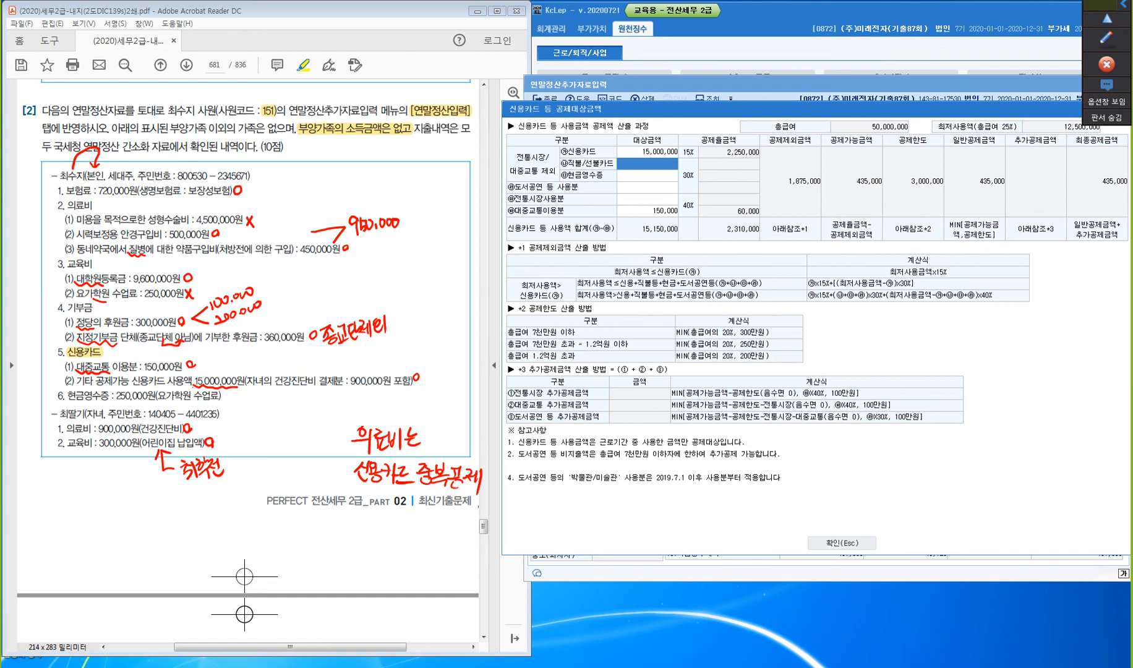
# - Highlight 현금영수증 in the PDF, enter 250,000 as its 대상금액 and confirm the credit-card deduction details
pyautogui.moveTo(68, 395); pyautogui.dragTo(110, 395)
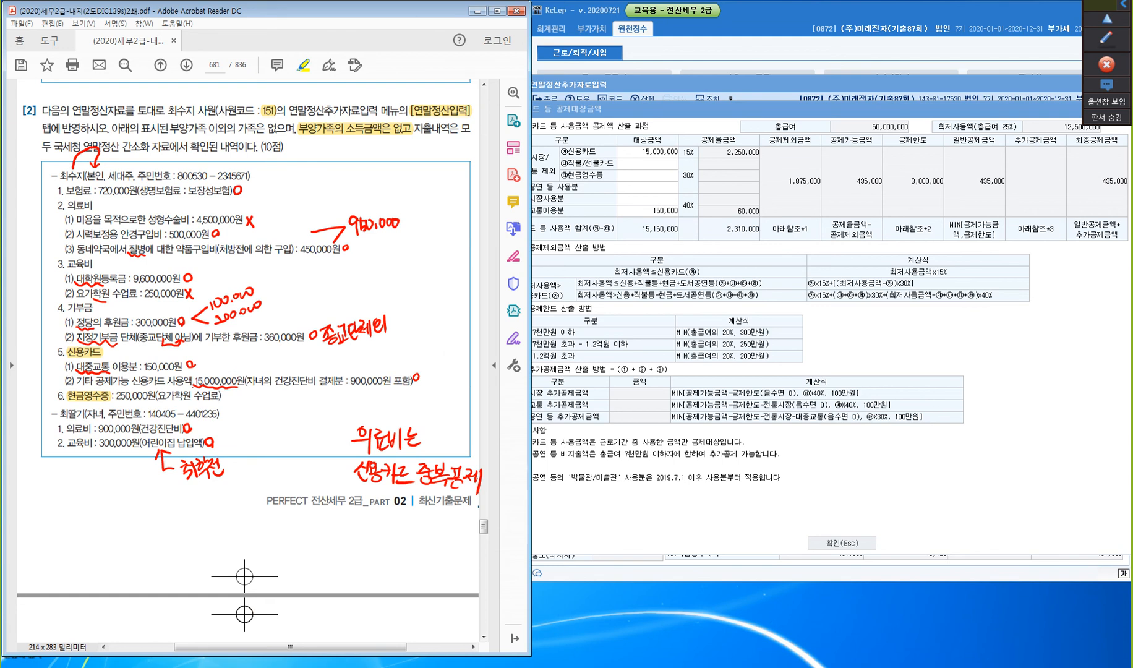
pyautogui.click(647, 176)
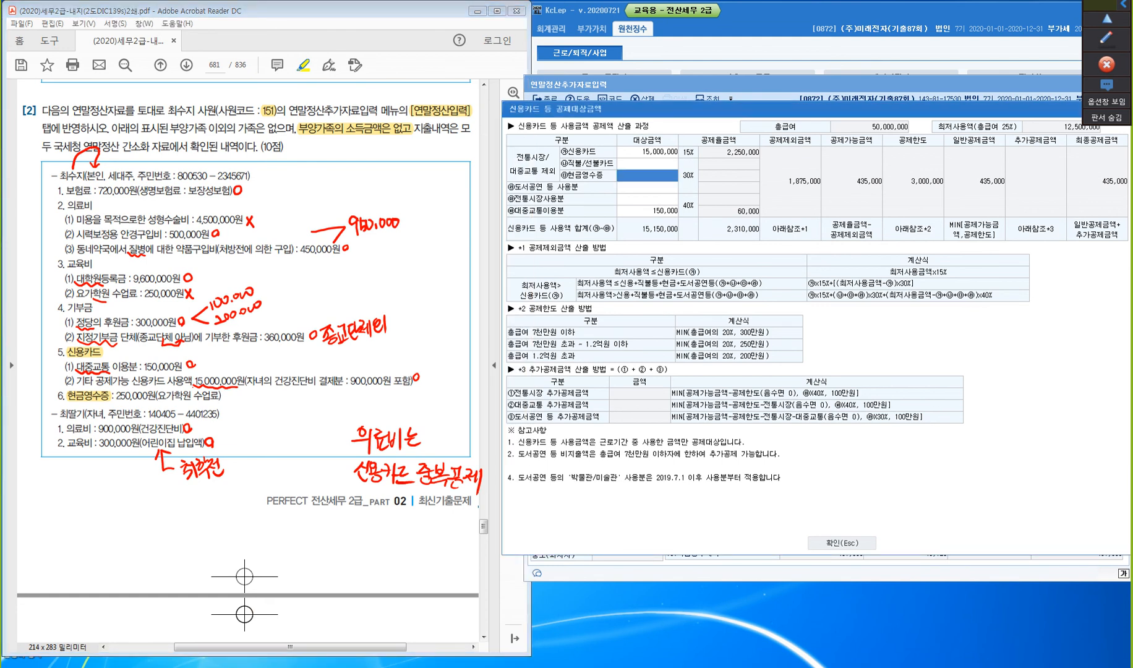
pyautogui.write('2500000')
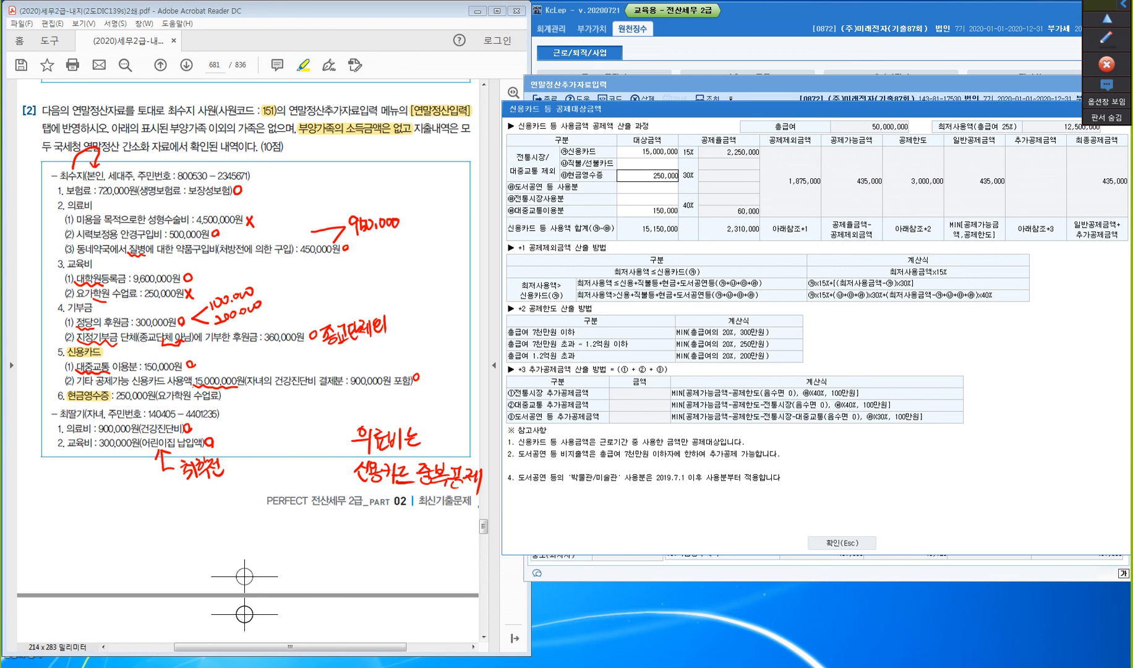
pyautogui.press('Return')
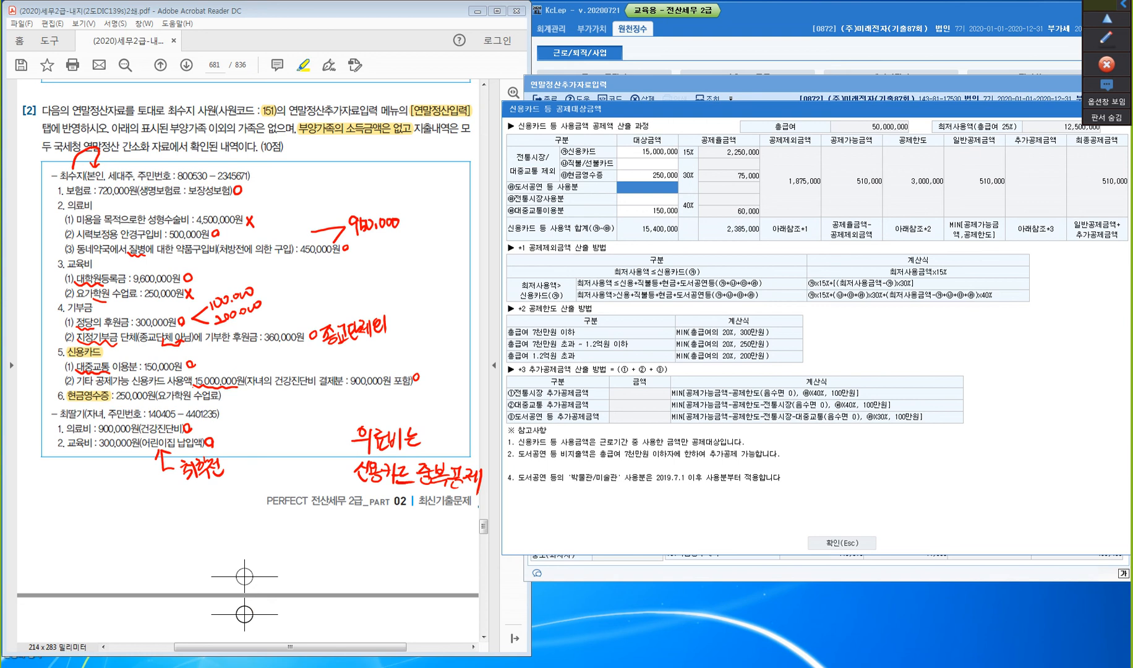
pyautogui.click(842, 542)
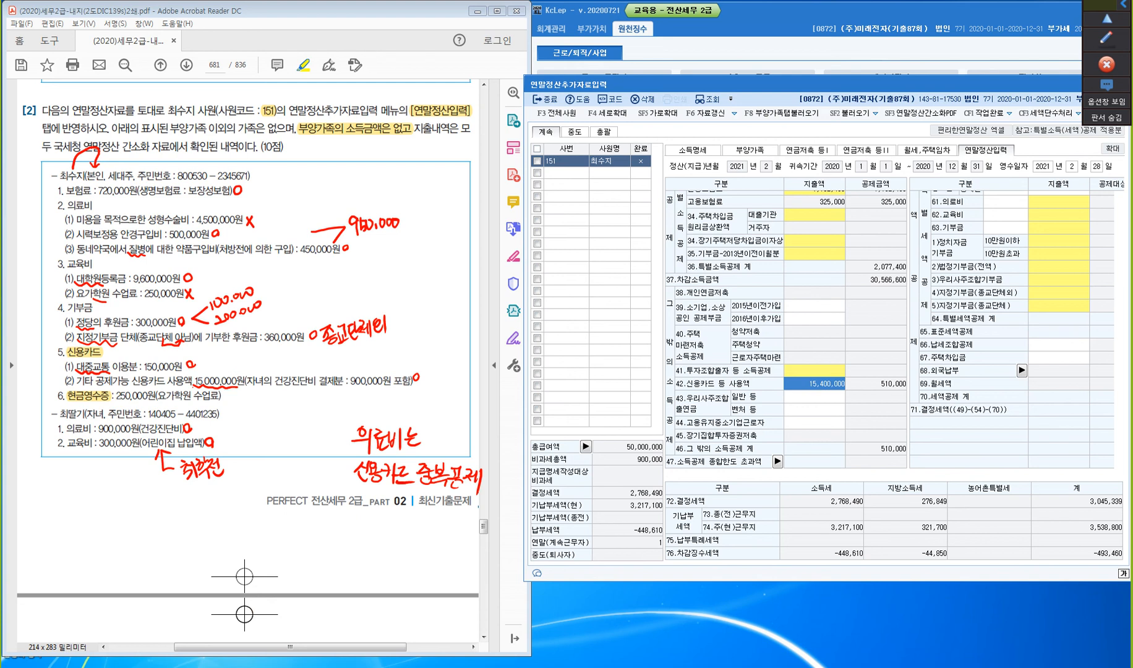
# - Highlight 보험 in the PDF's first item and enter 720,000 as the 지출액 for 60.보장성보험 일반
pyautogui.click(814, 410)
pyautogui.scroll(4, 814, 410)
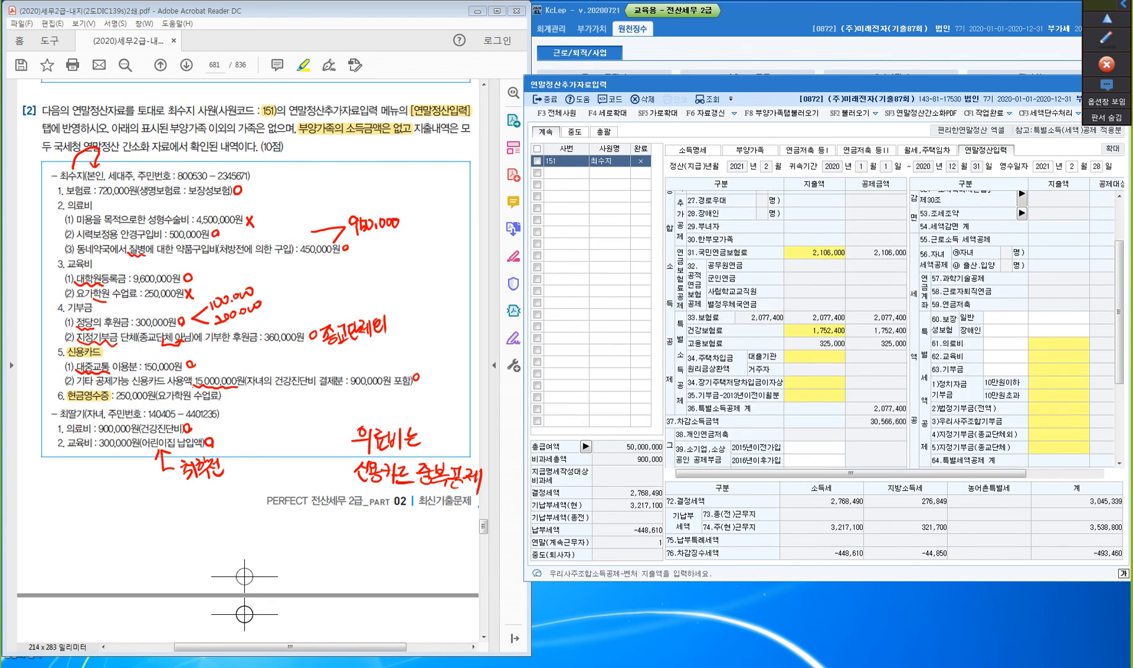
pyautogui.click(1108, 473)
pyautogui.click(1108, 474)
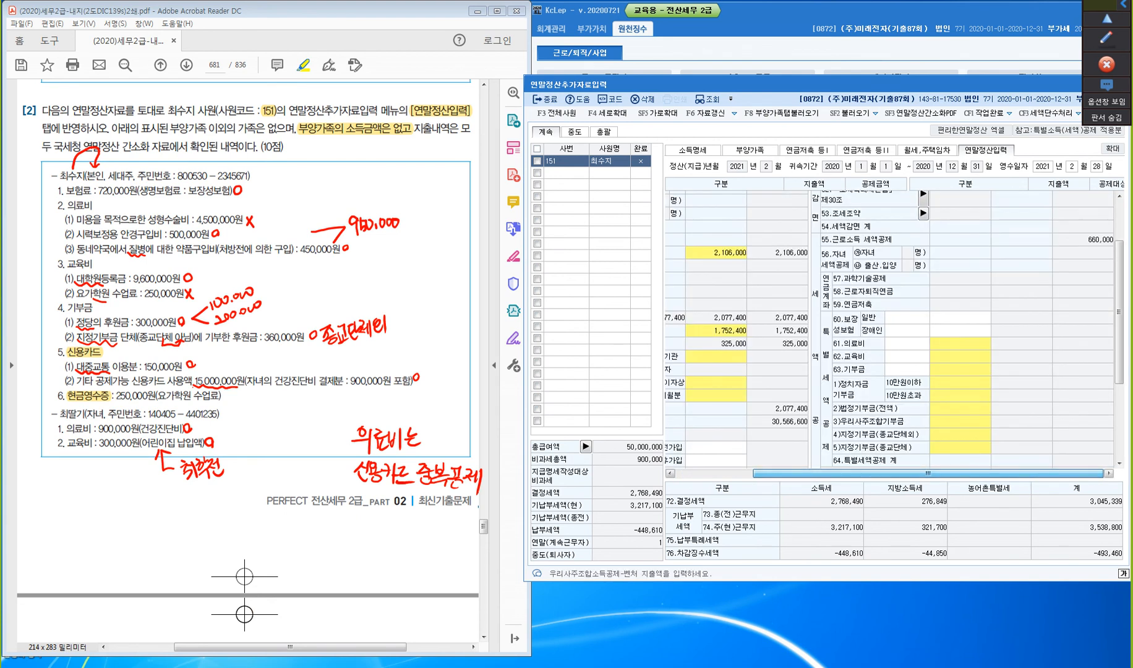
pyautogui.click(960, 317)
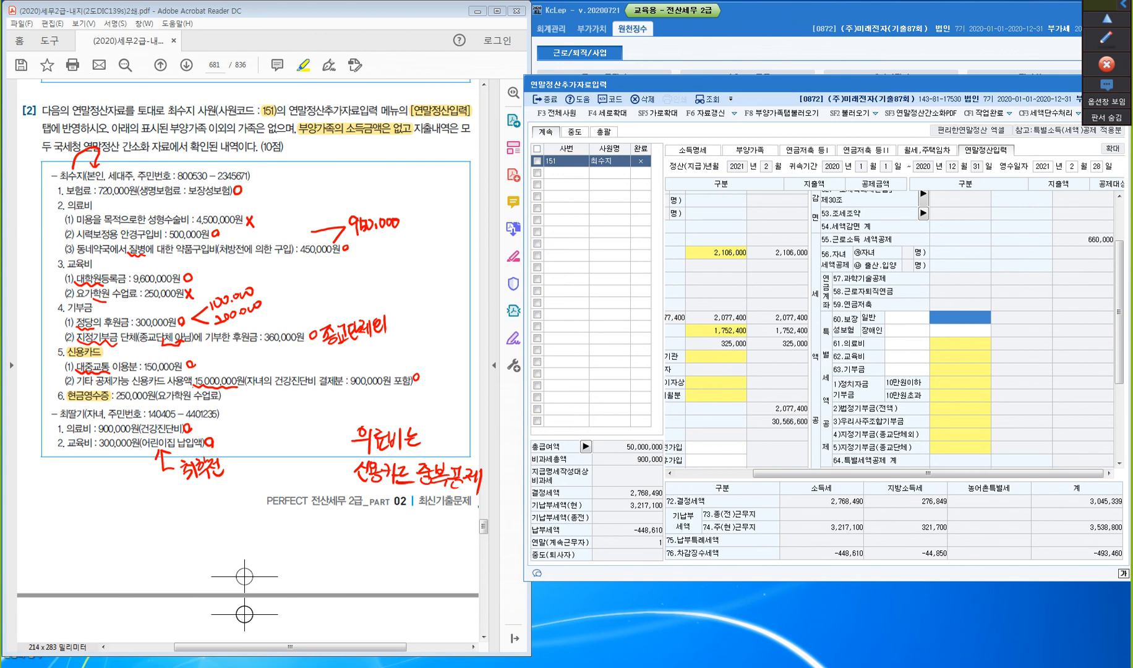
pyautogui.scroll(-2, 967, 328)
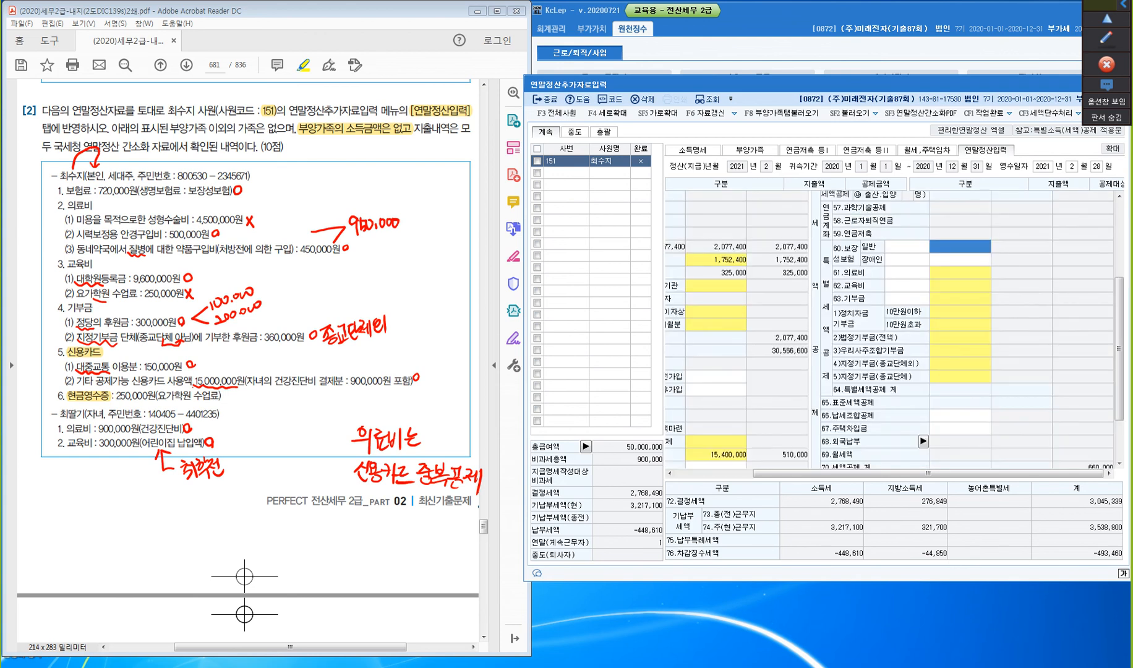
pyautogui.scroll(-2, 968, 329)
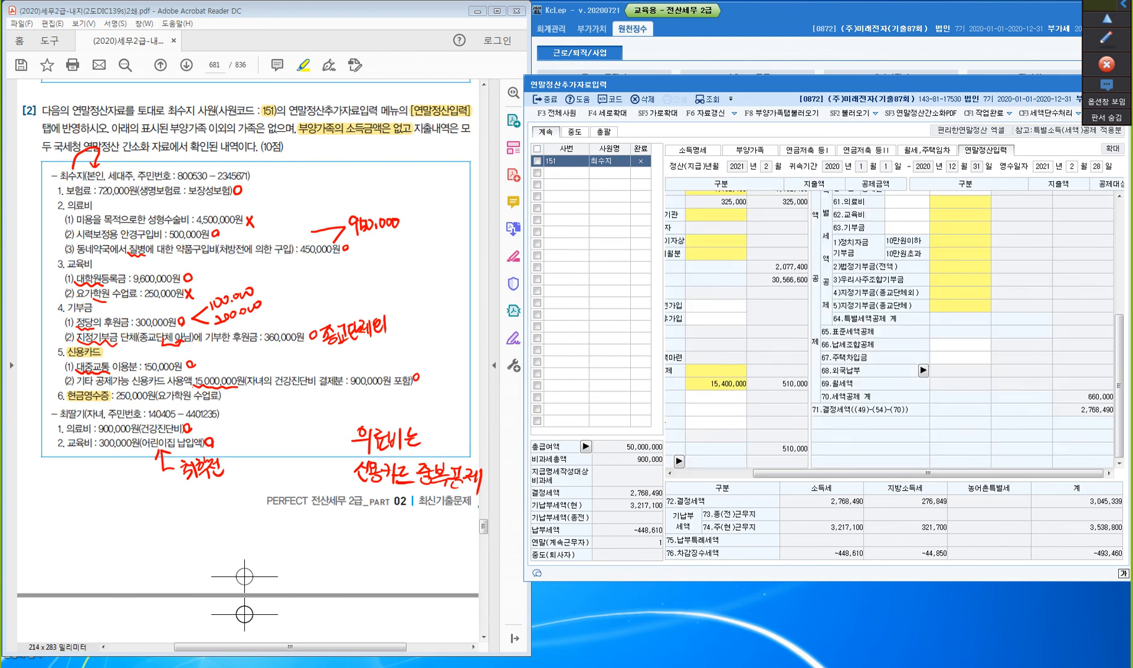
pyautogui.scroll(2, 967, 328)
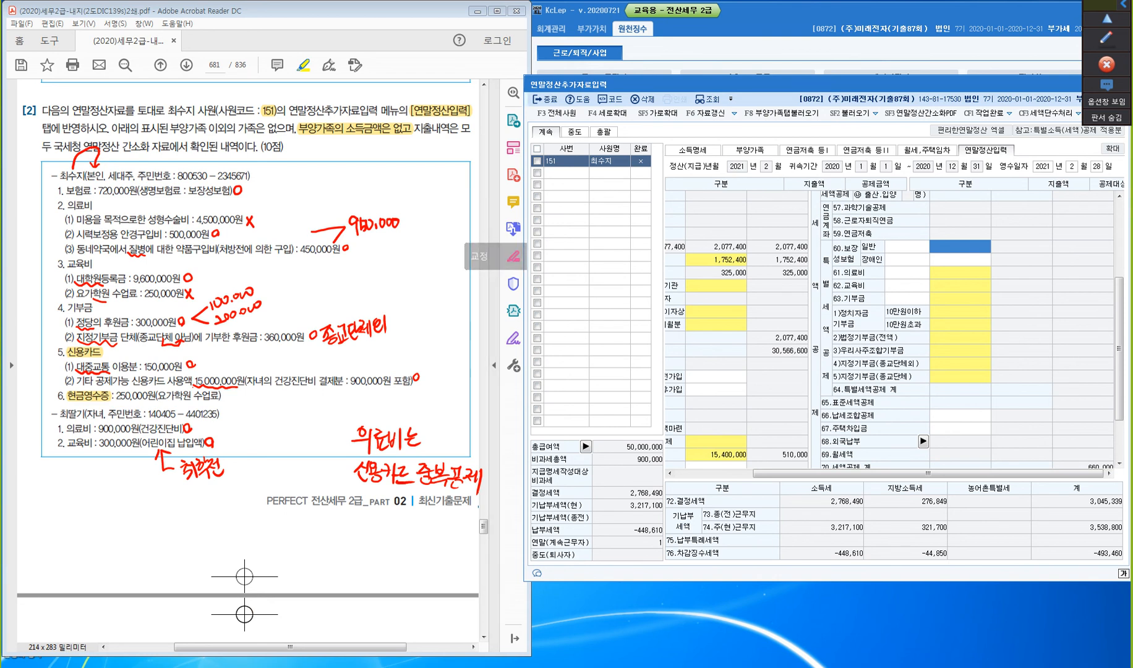
pyautogui.moveTo(66, 191); pyautogui.dragTo(84, 191)
pyautogui.click(960, 247)
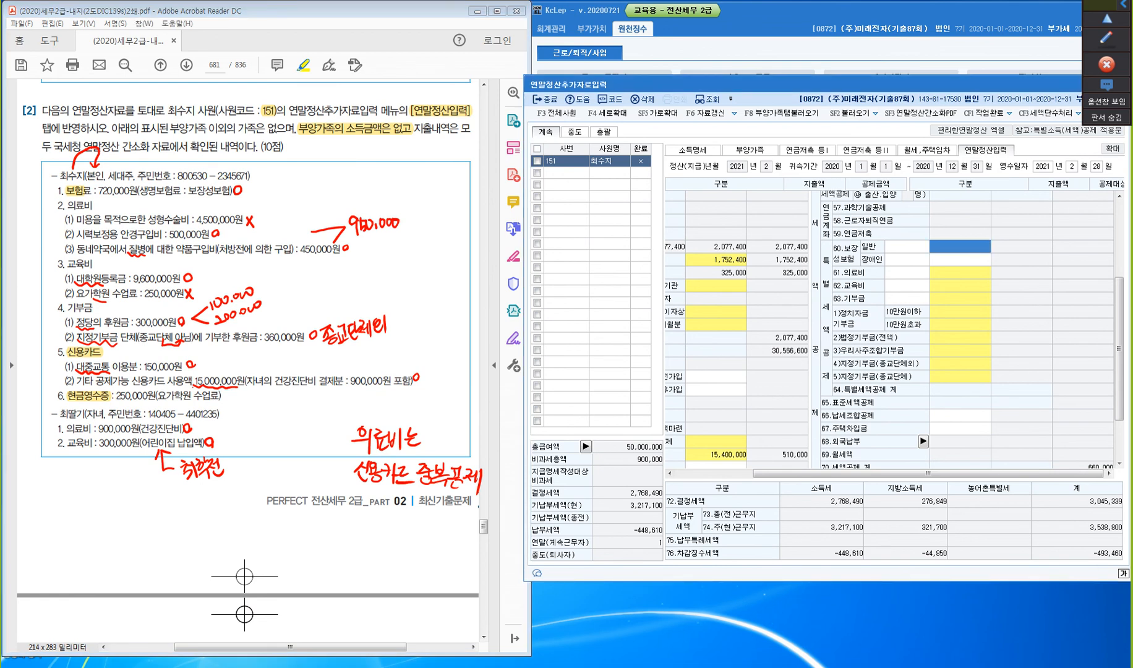
pyautogui.write('7200000')
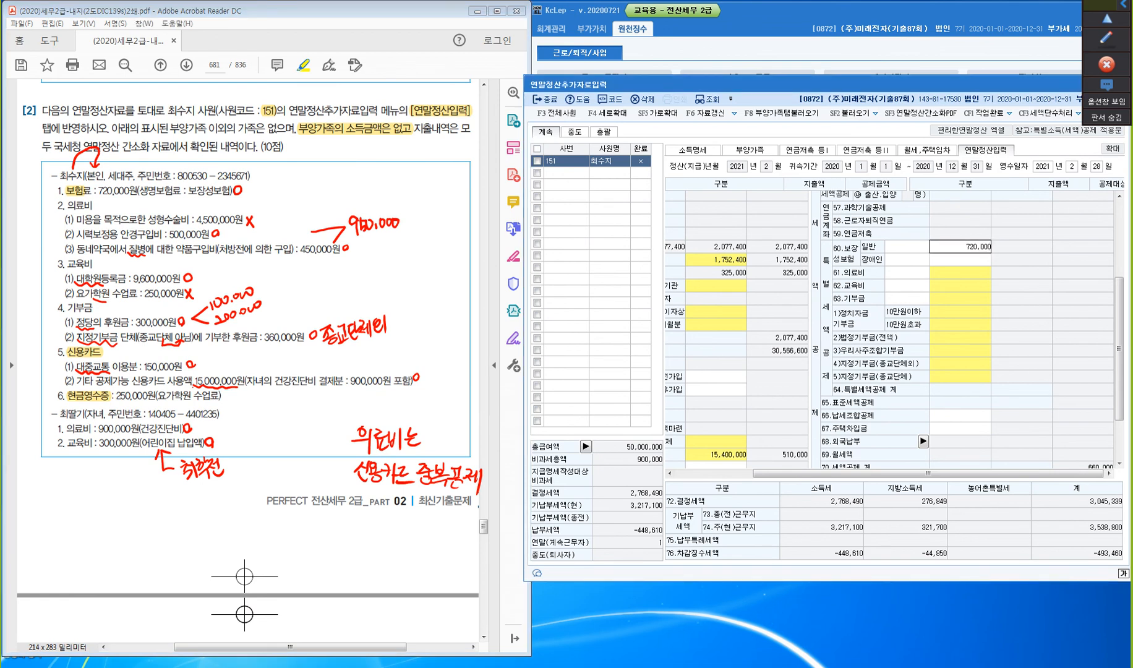
pyautogui.press('Return')
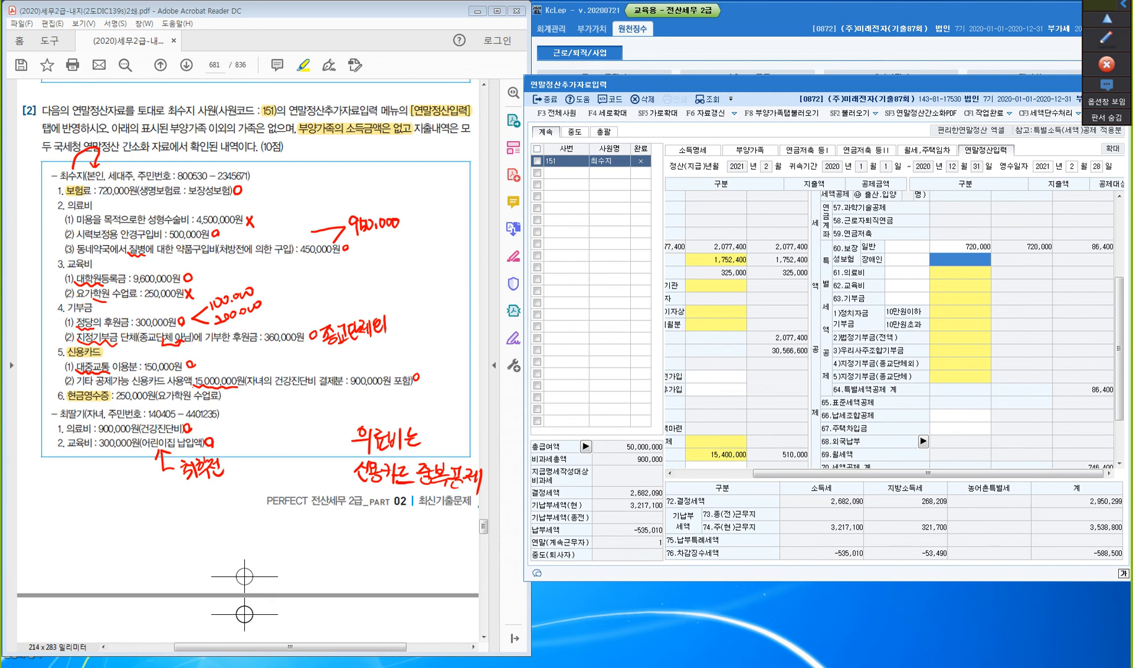
# - Open the 61.의료비 details, highlight 의료비 in the PDF and enter 950,000 as the 지출액 for 본인.65세 이상자
pyautogui.click(960, 272)
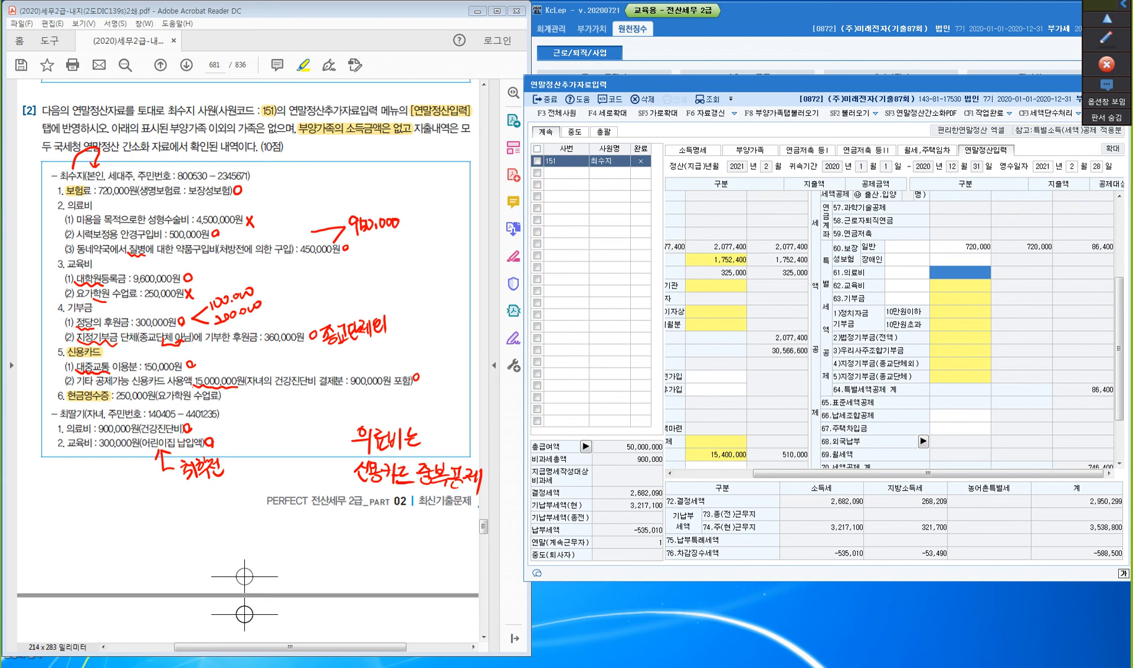
pyautogui.doubleClick(960, 272)
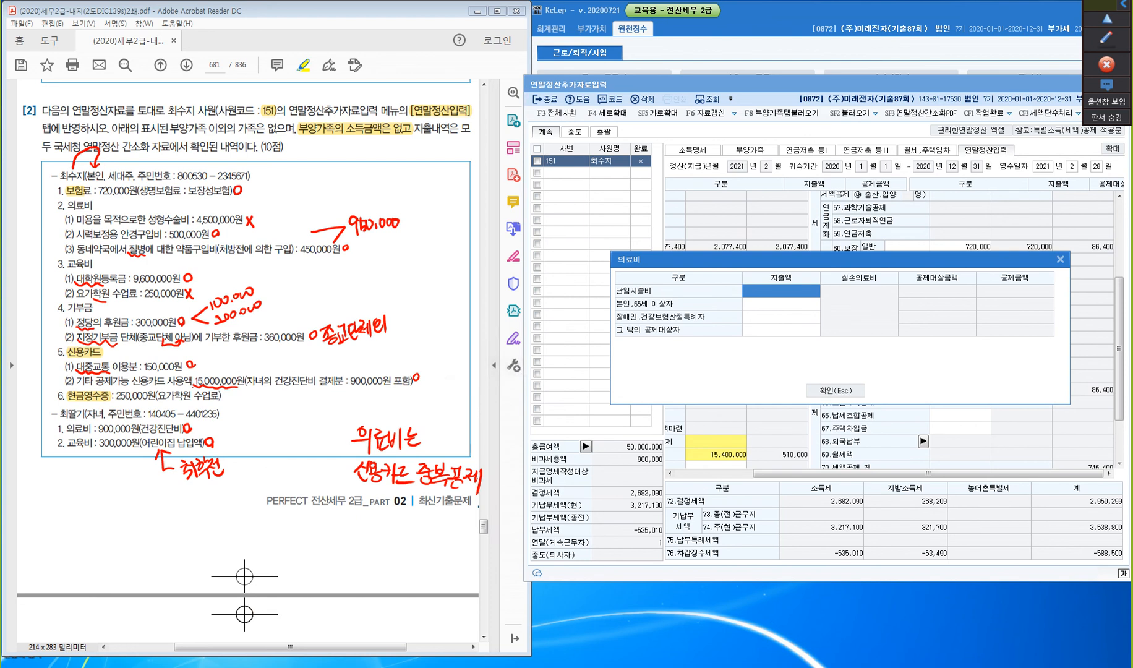
pyautogui.moveTo(68, 205); pyautogui.dragTo(94, 204)
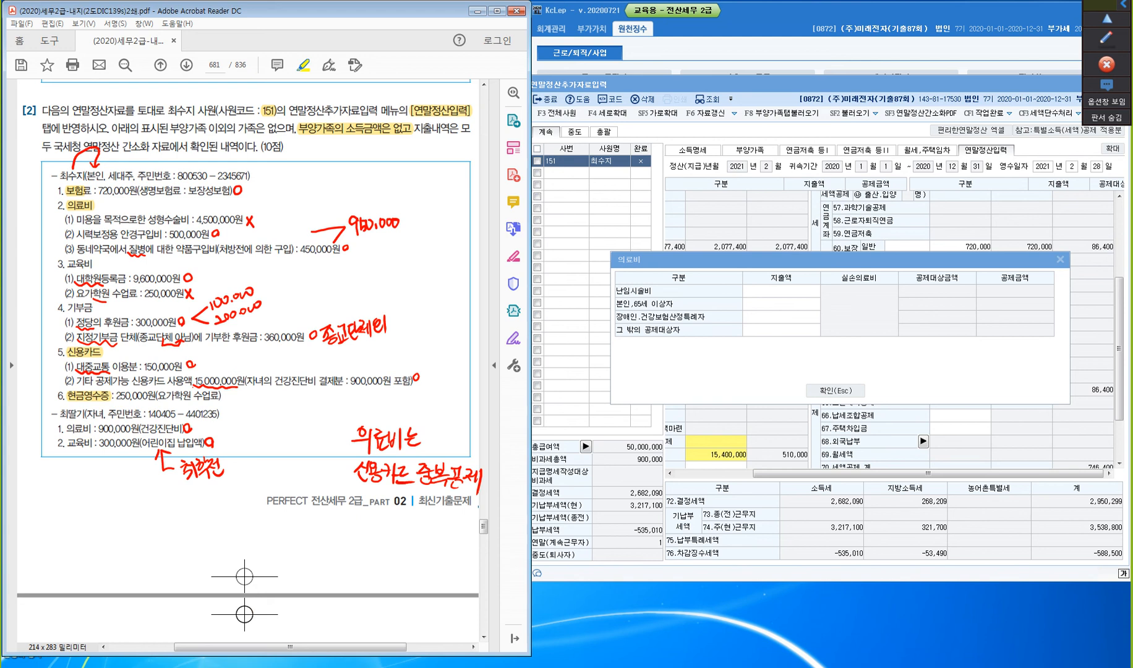
pyautogui.click(781, 304)
pyautogui.write('9500000')
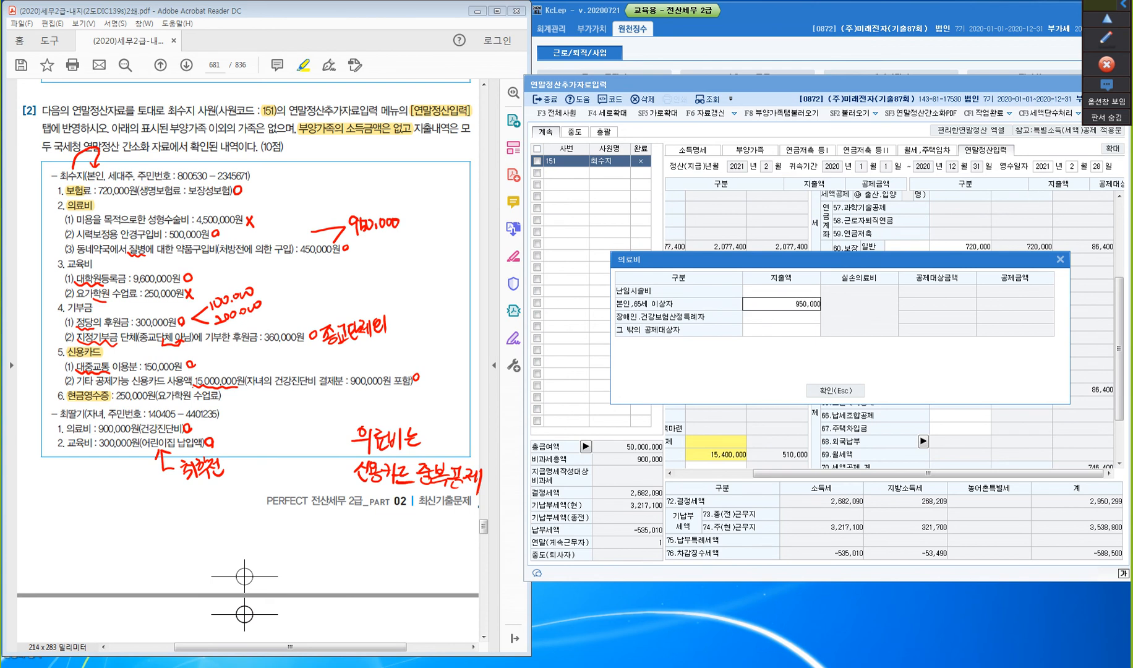
pyautogui.press('Return')
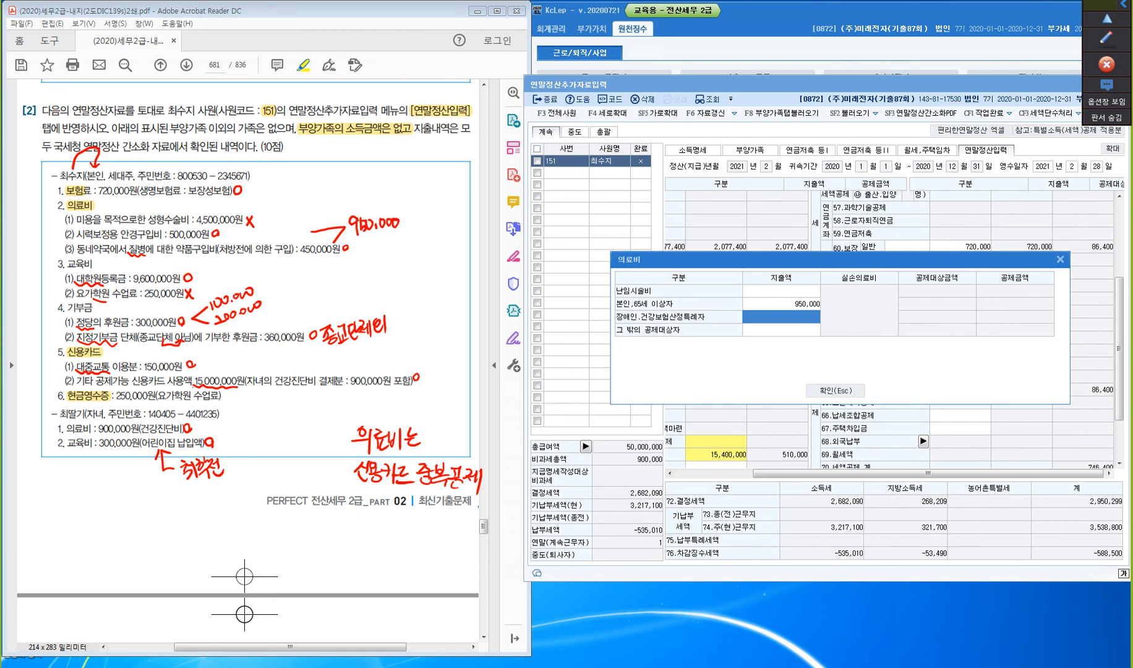
# - Highlight the child's 의료비 in the PDF, enter 900,000 as the 지출액 for 그 밖의 공제대상자 and confirm the medical details
pyautogui.moveTo(66, 429); pyautogui.dragTo(93, 429)
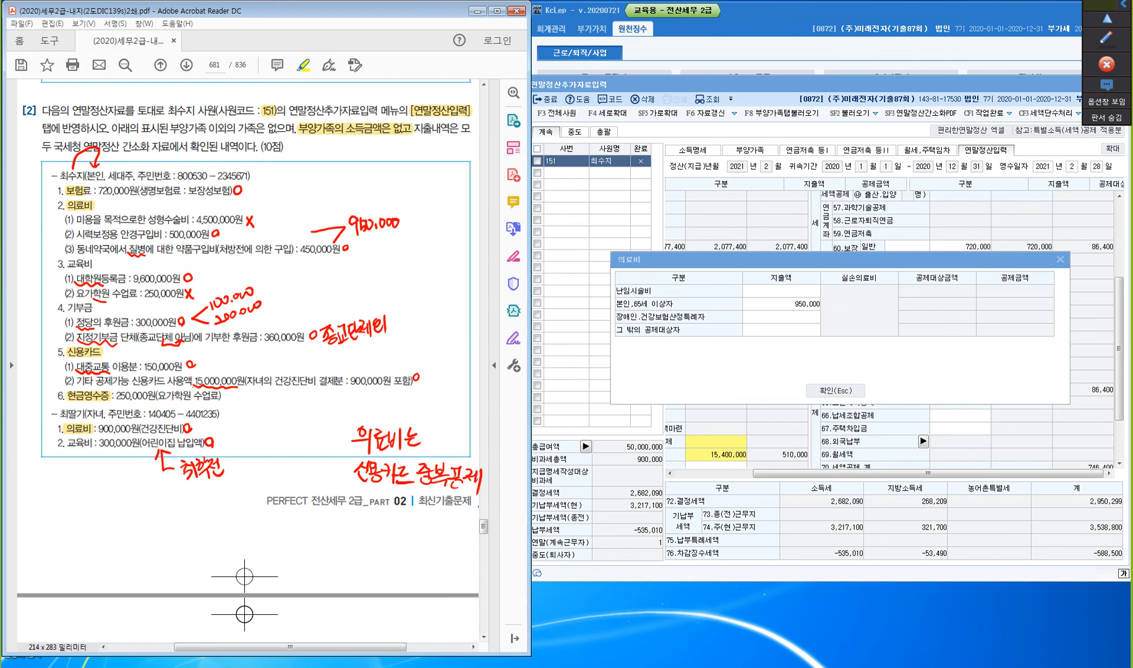
pyautogui.click(781, 330)
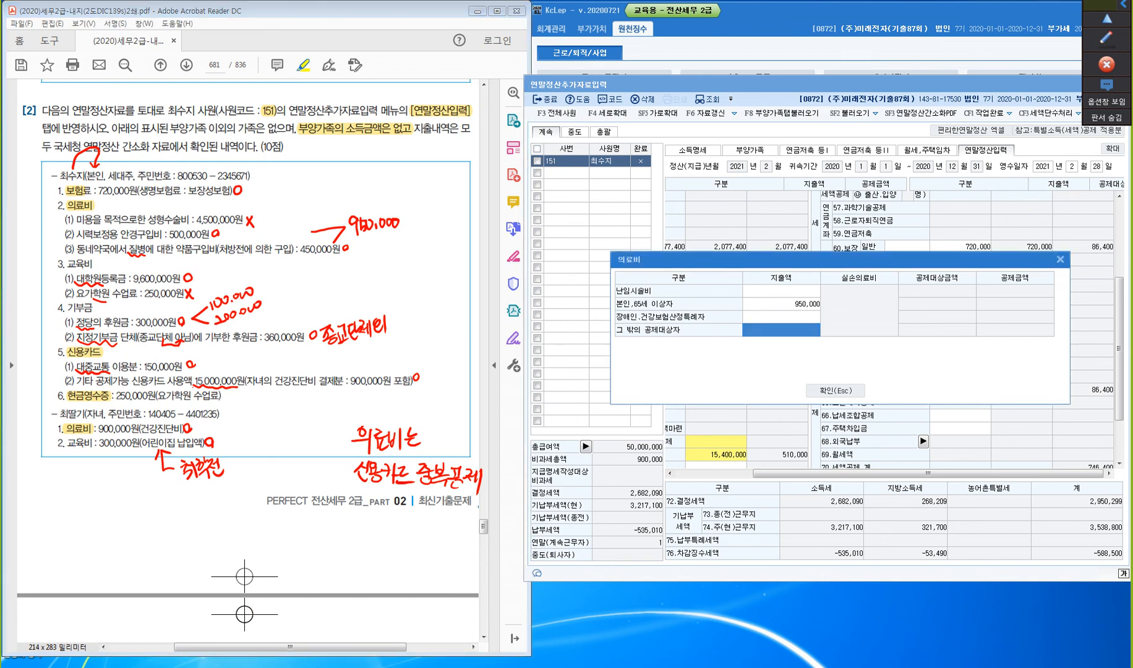
pyautogui.write('9000000')
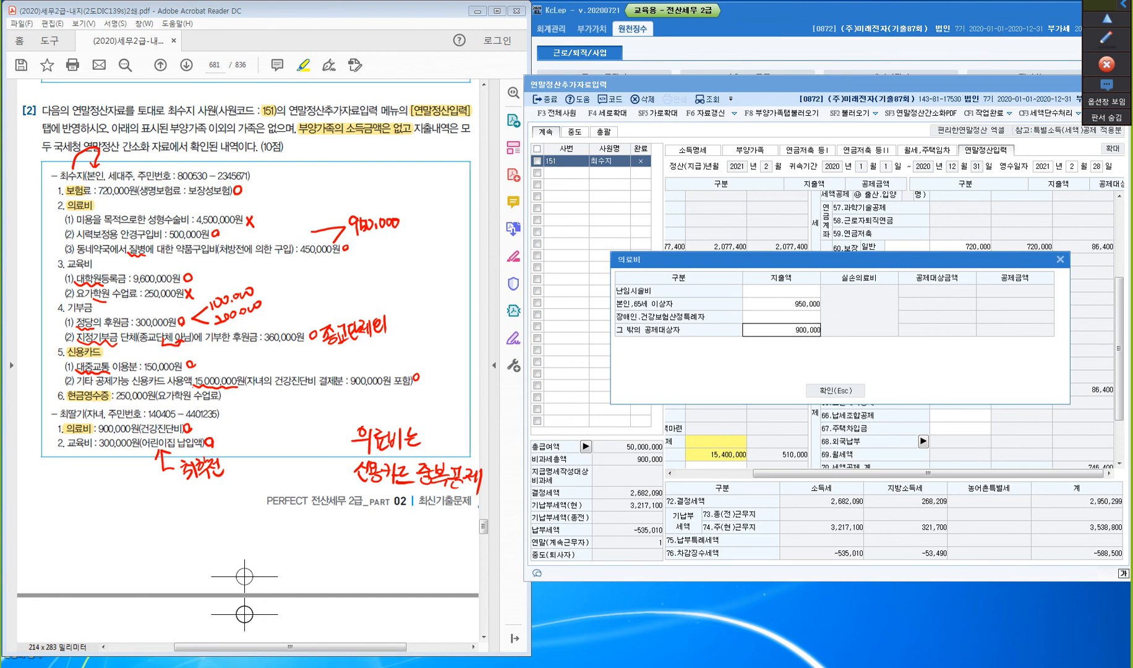
pyautogui.press('Return')
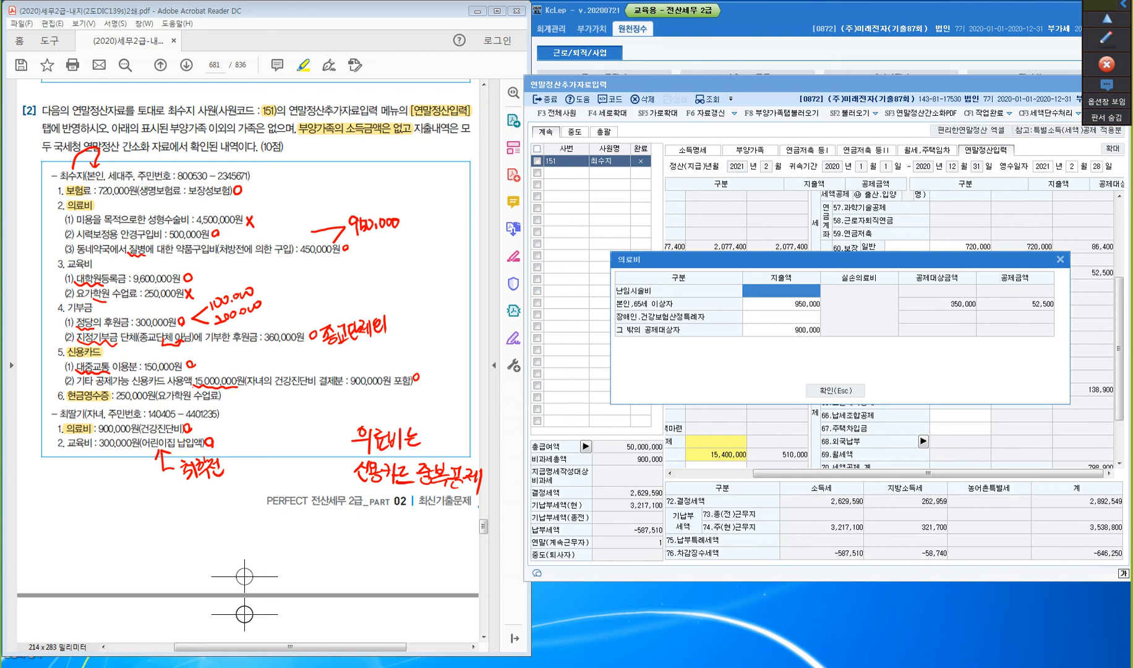
pyautogui.click(835, 390)
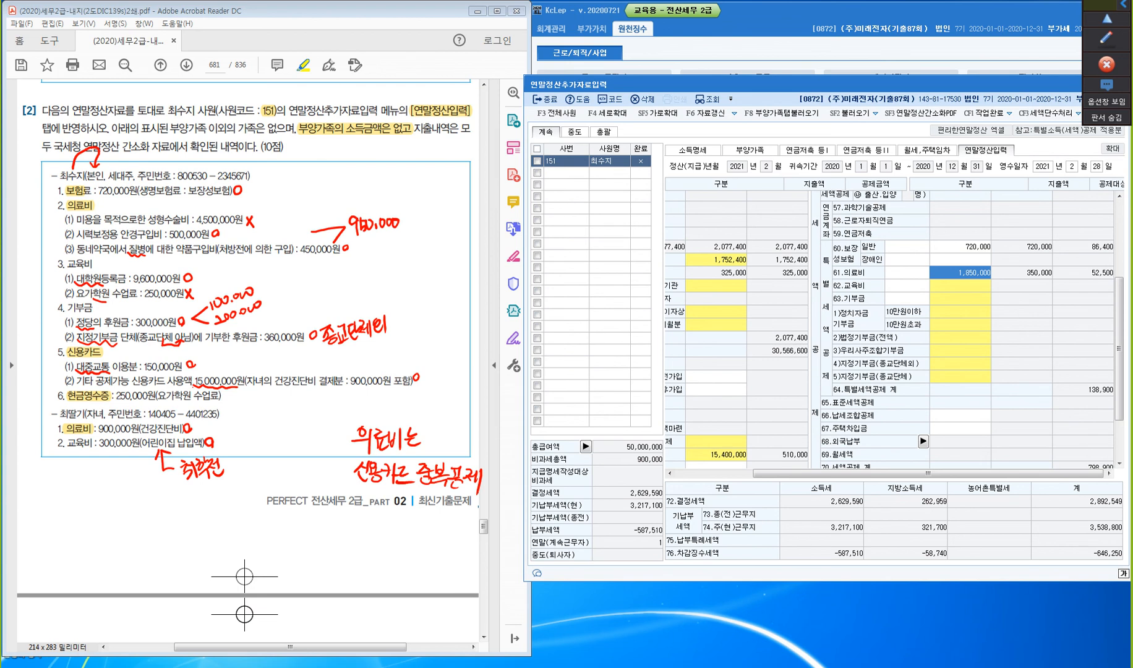
# - Open the 62.교육비 details, enter 9,600,000 as the 지출액 for 본인(전액) and highlight the employee's 교육비 in the PDF
pyautogui.press('Return')
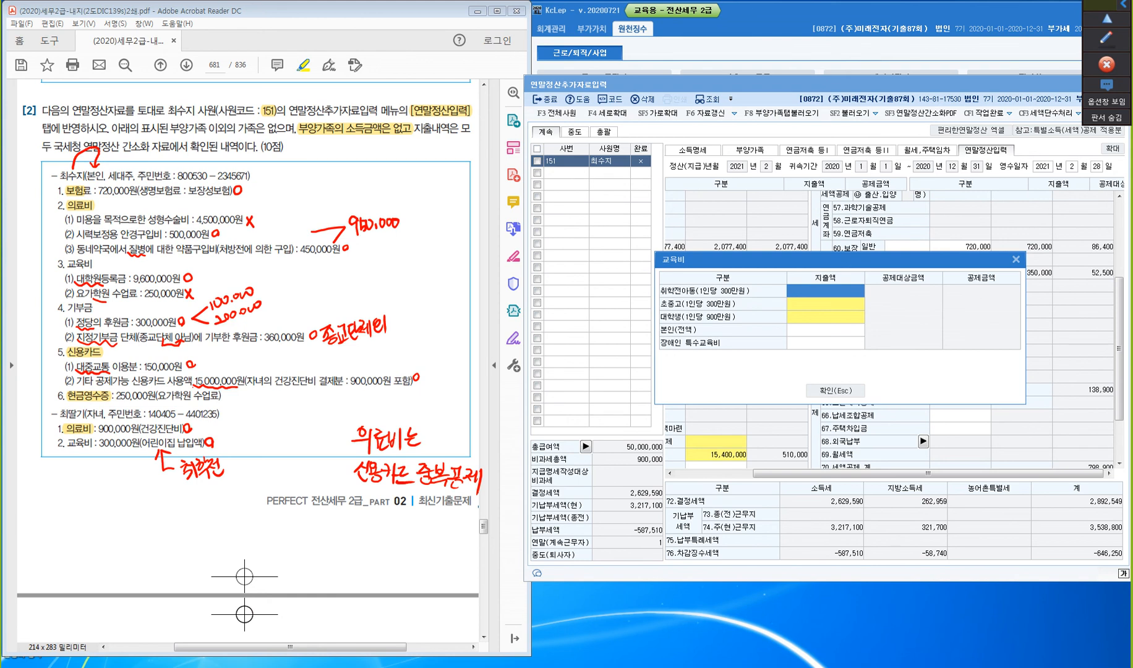
pyautogui.click(826, 329)
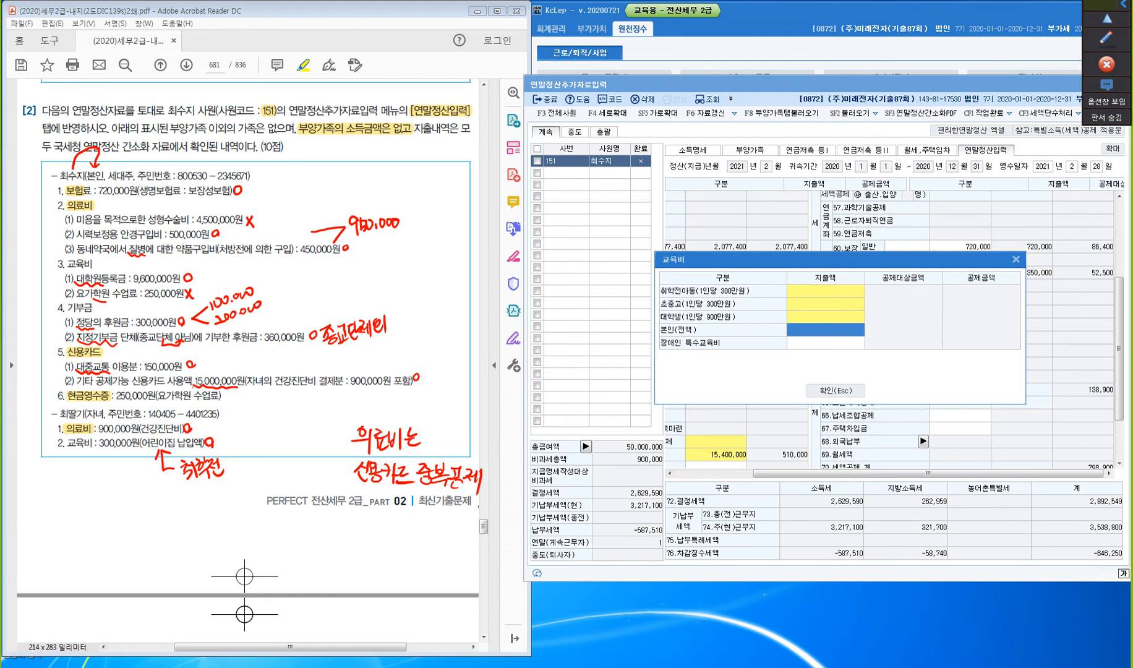
pyautogui.write('9600000')
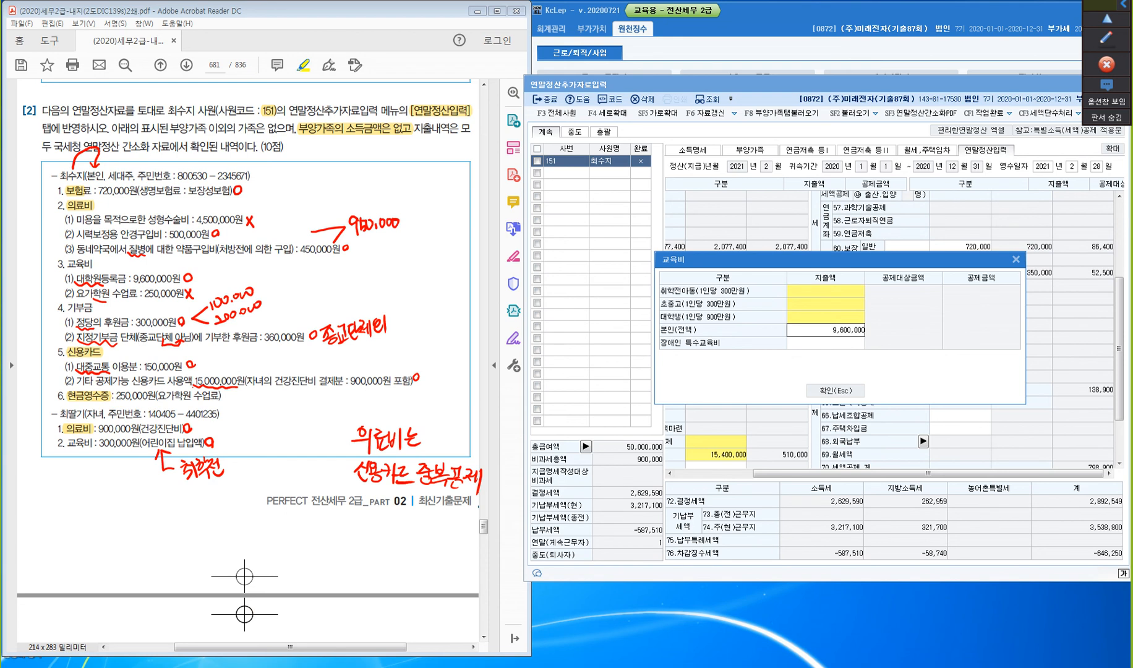
pyautogui.press('Return')
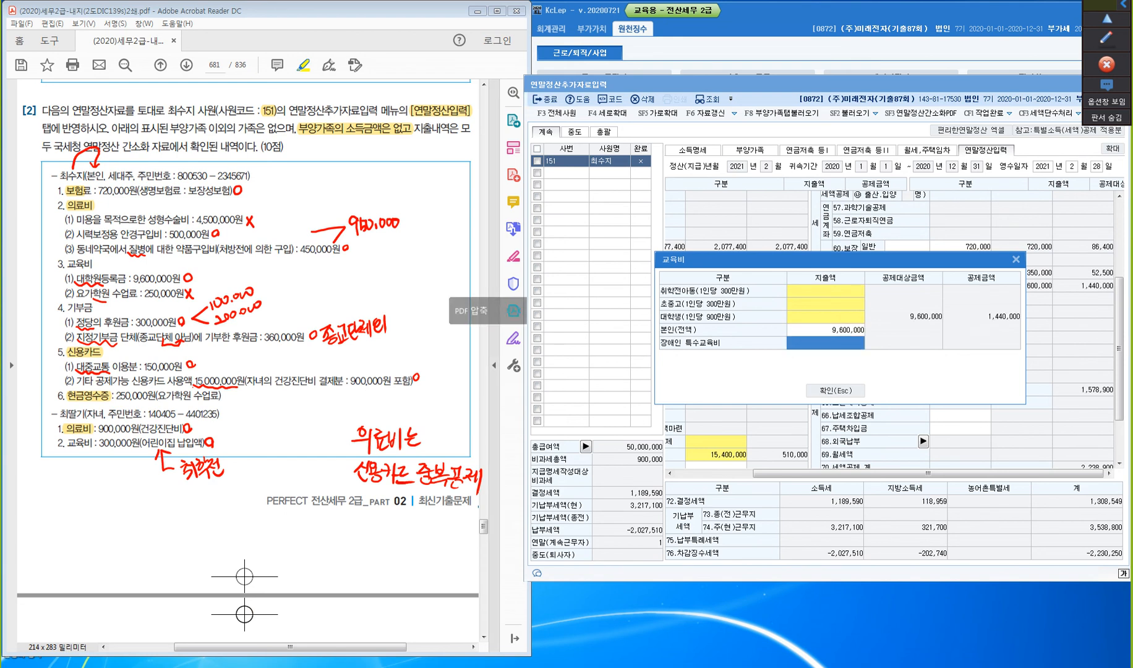
pyautogui.moveTo(67, 264); pyautogui.dragTo(95, 264)
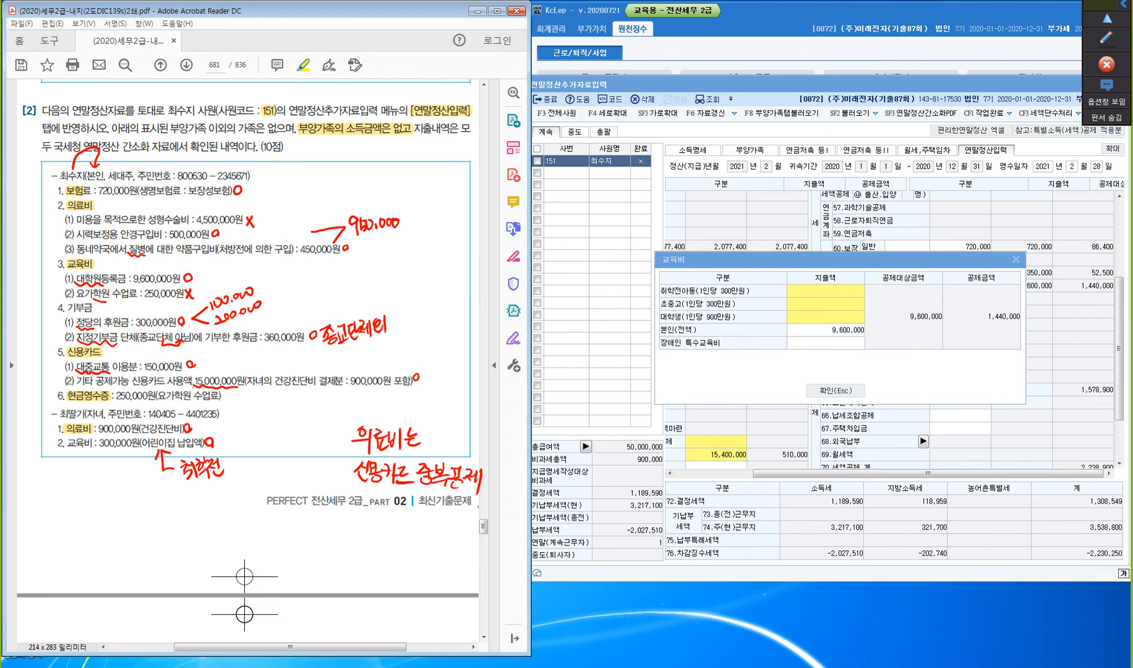
# - Highlight the child's 교육비 in the PDF, enter 300,000 as the 지출금액 for 취학전아동 and confirm the education details
pyautogui.moveTo(67, 442); pyautogui.dragTo(94, 443)
pyautogui.moveTo(68, 442); pyautogui.dragTo(94, 443)
pyautogui.click(826, 291)
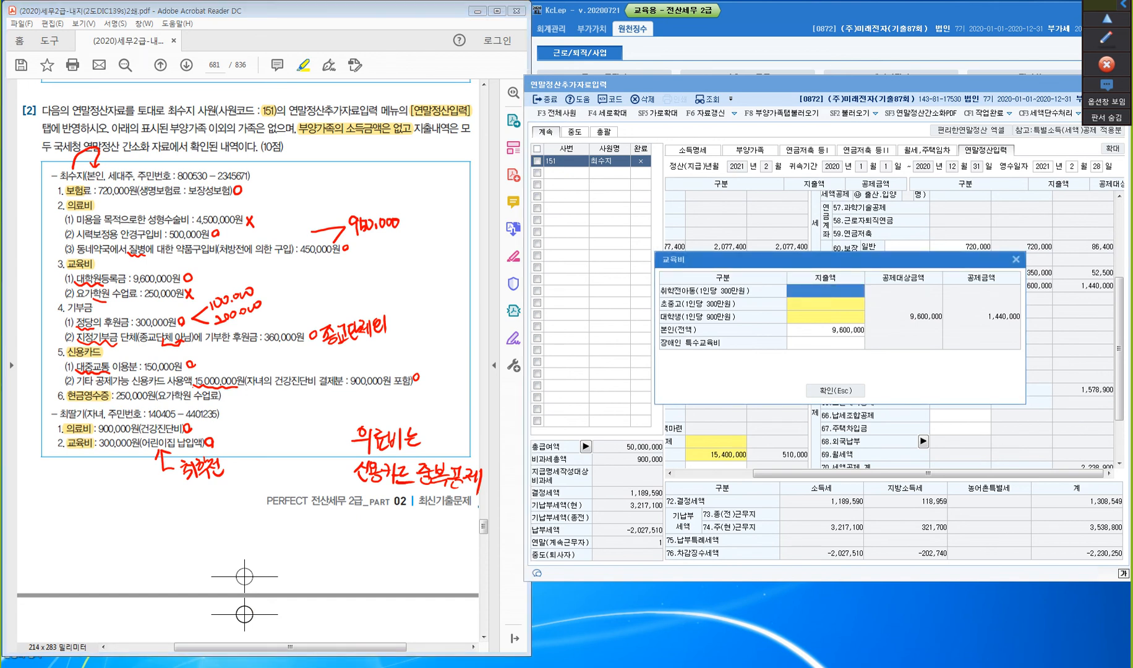
pyautogui.doubleClick(838, 293)
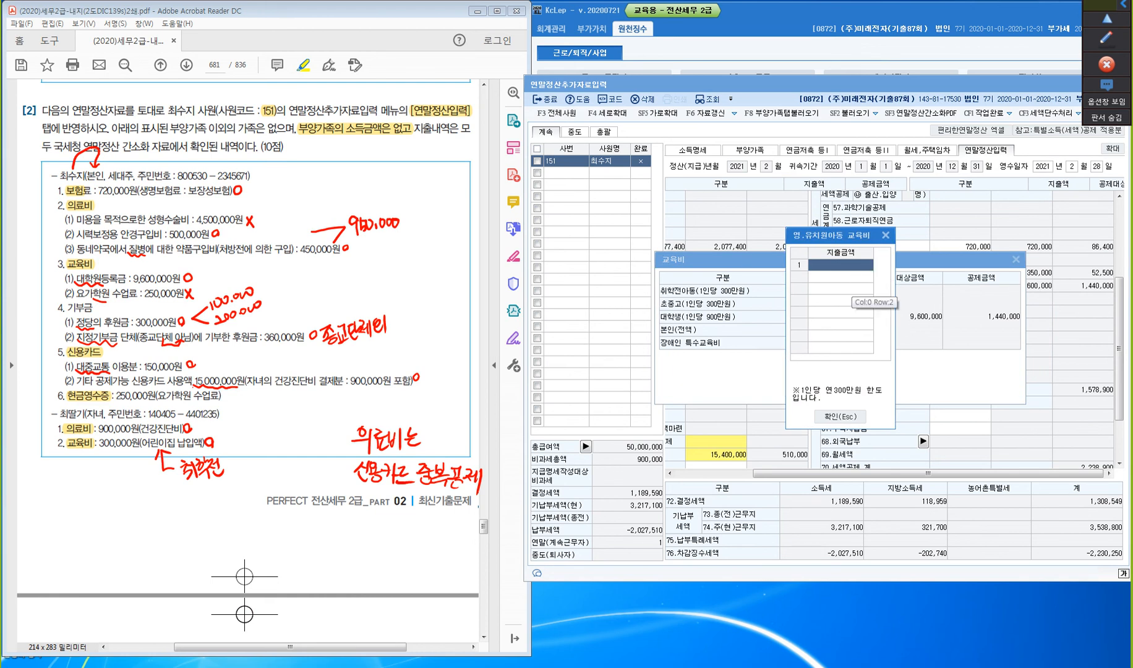
pyautogui.write('300000')
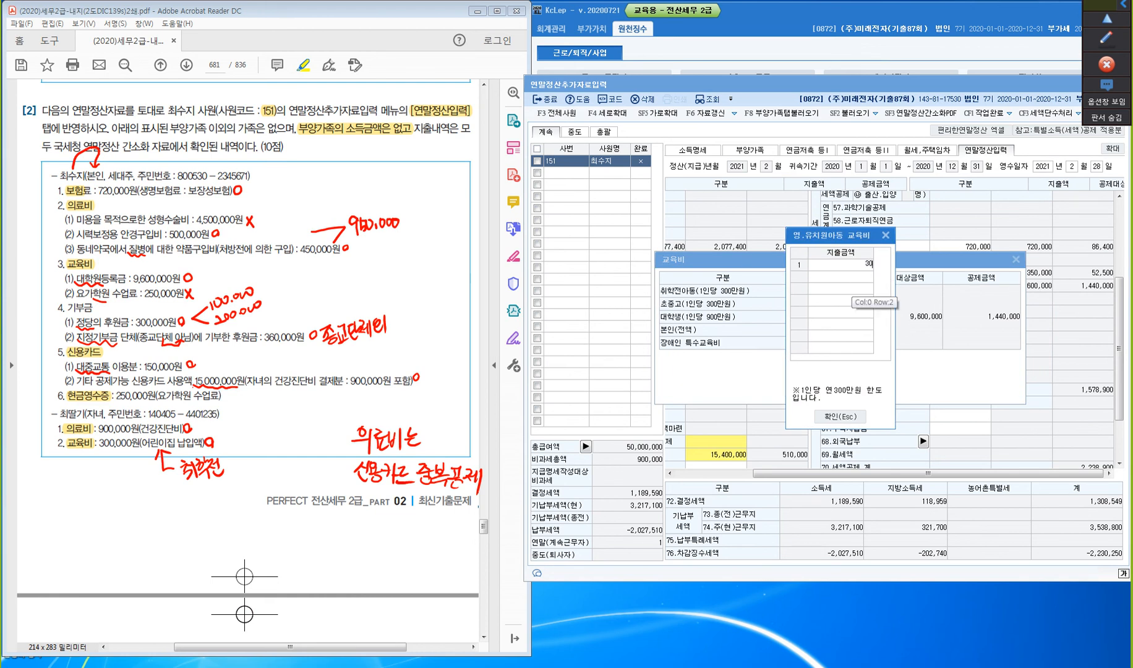
pyautogui.press('Return')
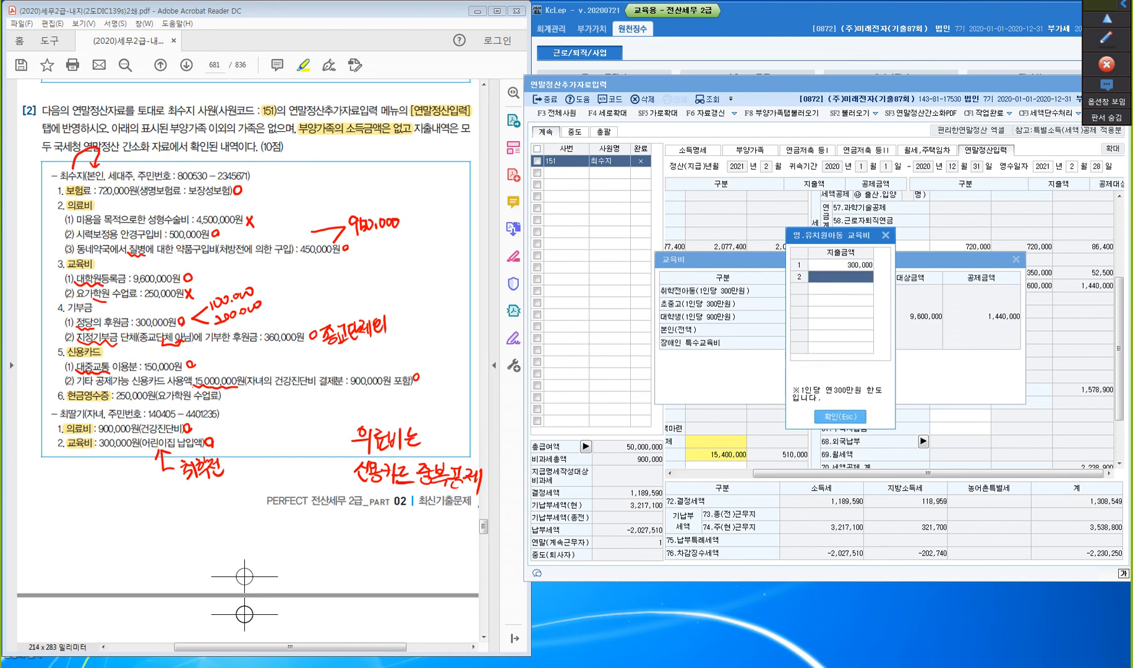
pyautogui.click(840, 417)
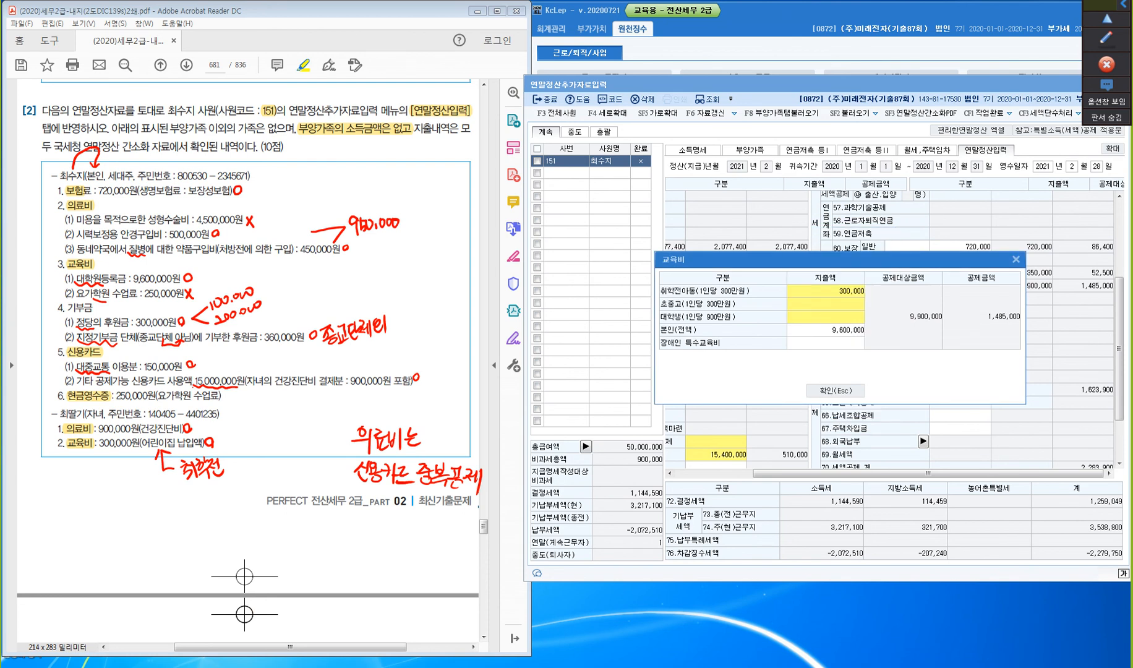
pyautogui.click(835, 390)
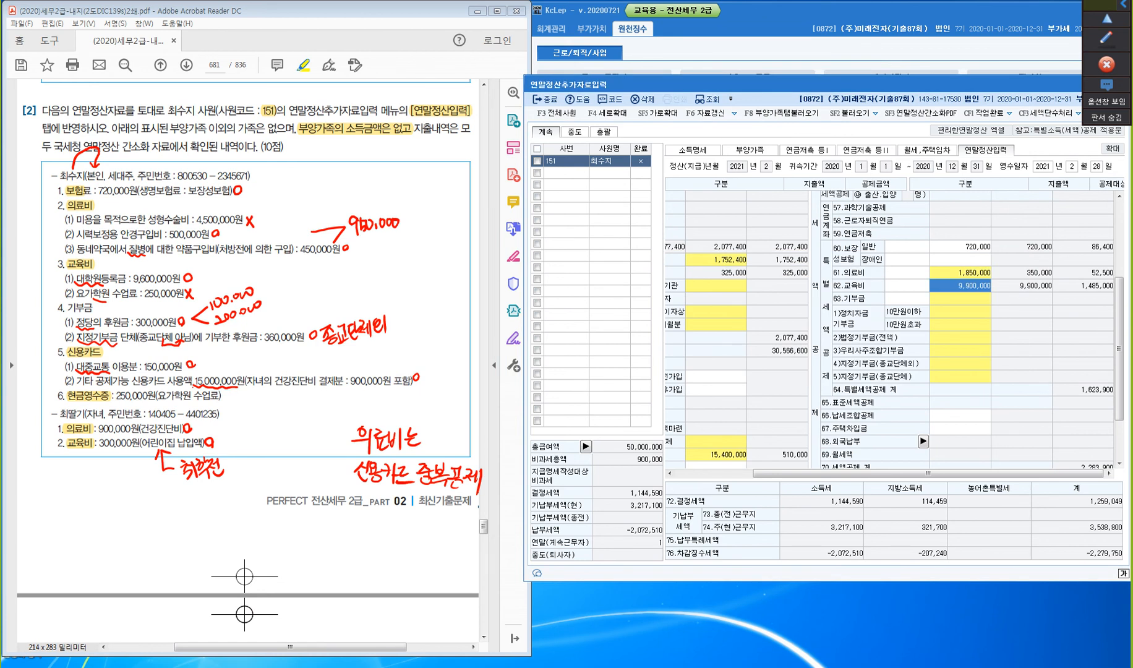
# - Open the 63.기부금 details and enter 100,000 for 정치자금 기부금(10만원 이하분) and 200,000 for 정치자금 기부금(10만원 초과분)
pyautogui.click(959, 299)
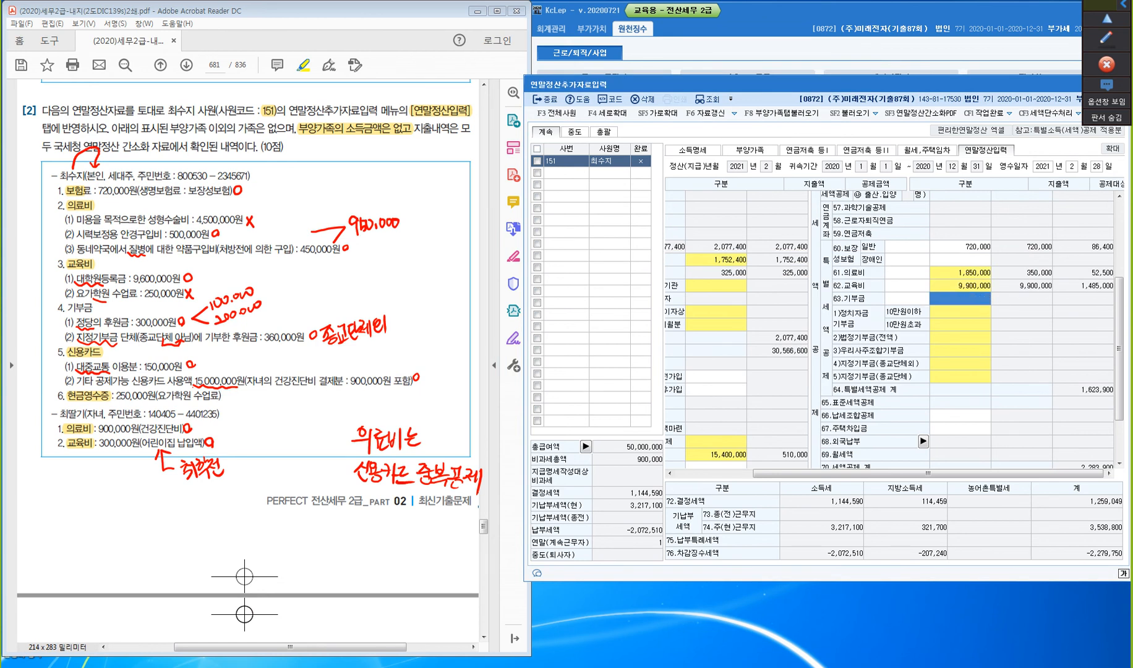
pyautogui.doubleClick(960, 299)
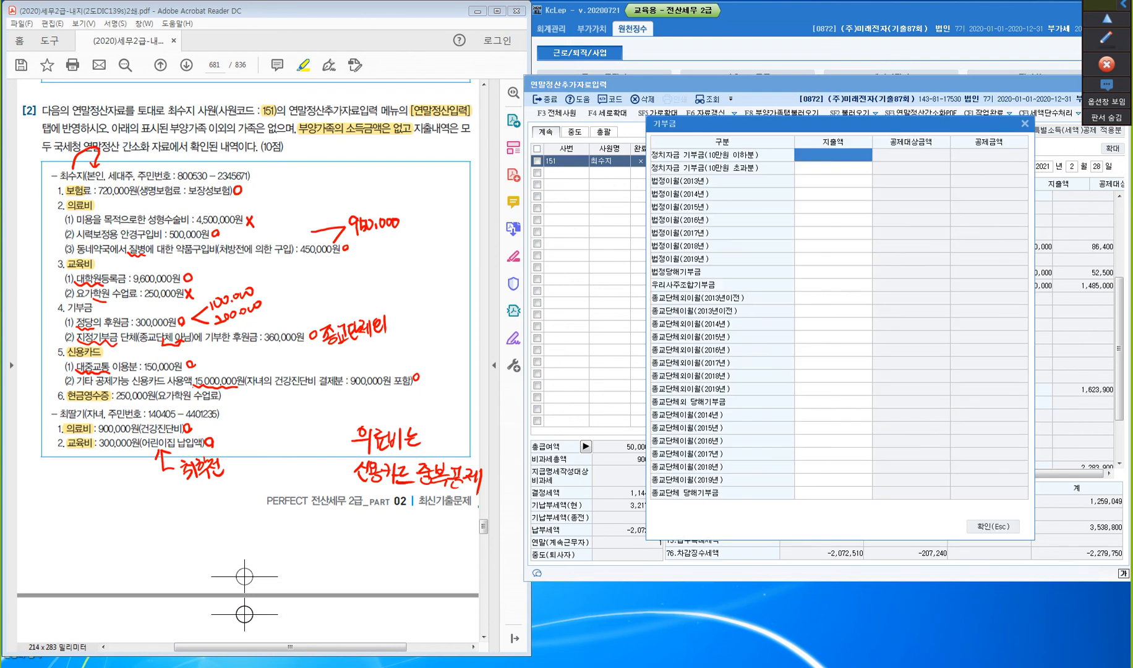
pyautogui.press('ctrl')
pyautogui.press('ctrl')
pyautogui.press('ctrl')
pyautogui.press('ctrl')
pyautogui.write('1000000')
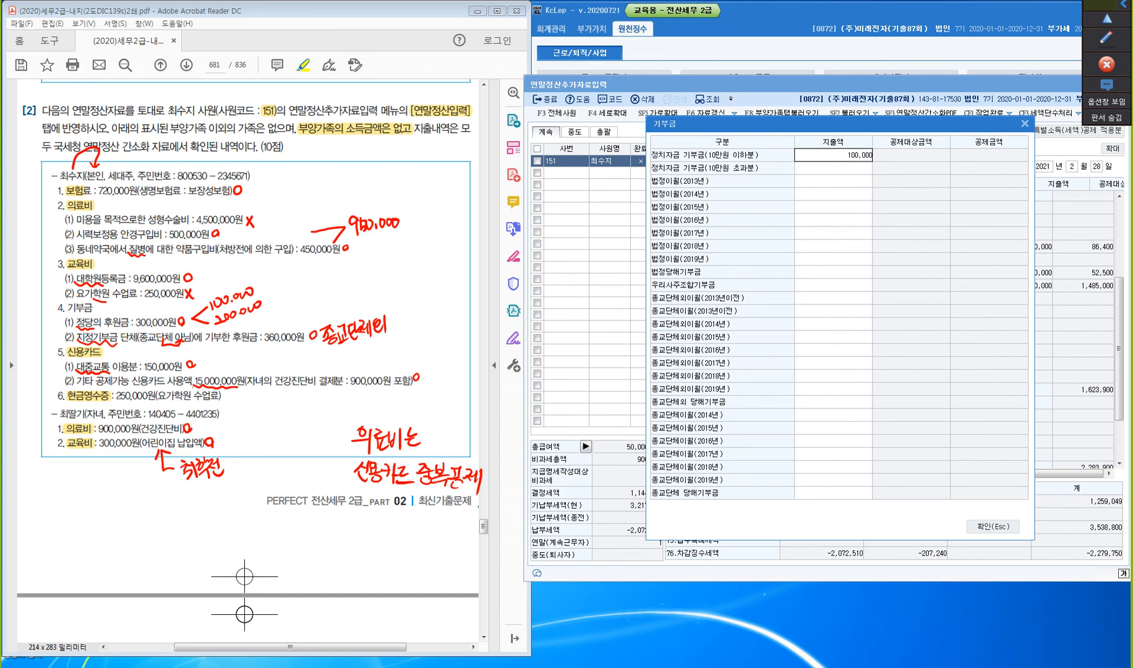
pyautogui.press('Return')
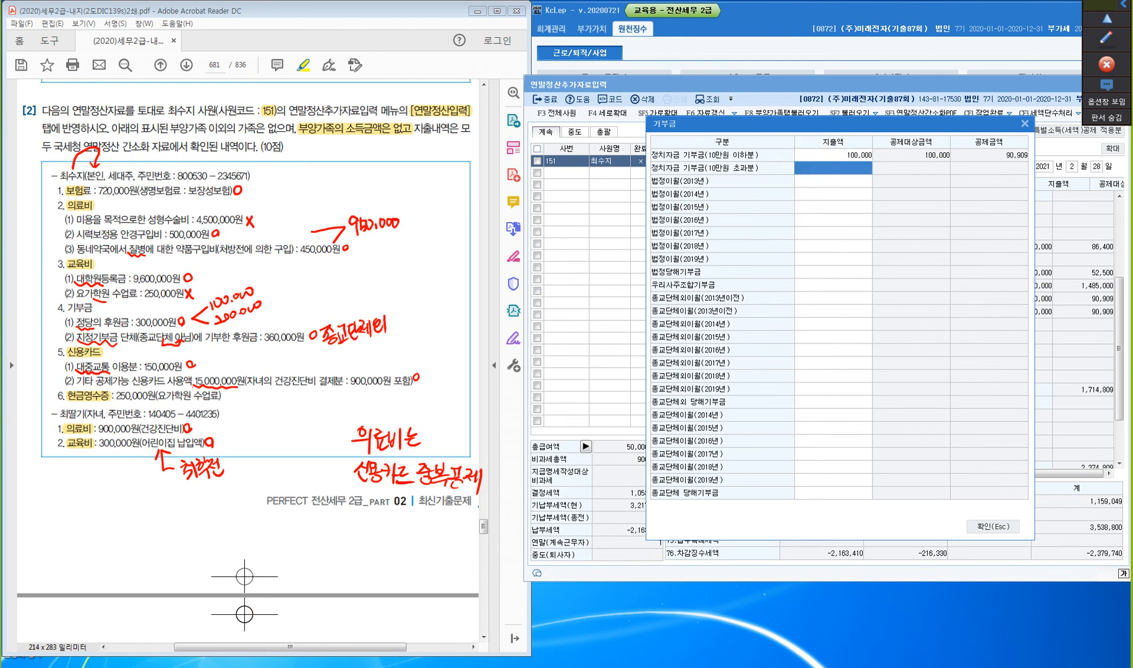
pyautogui.write('2000000')
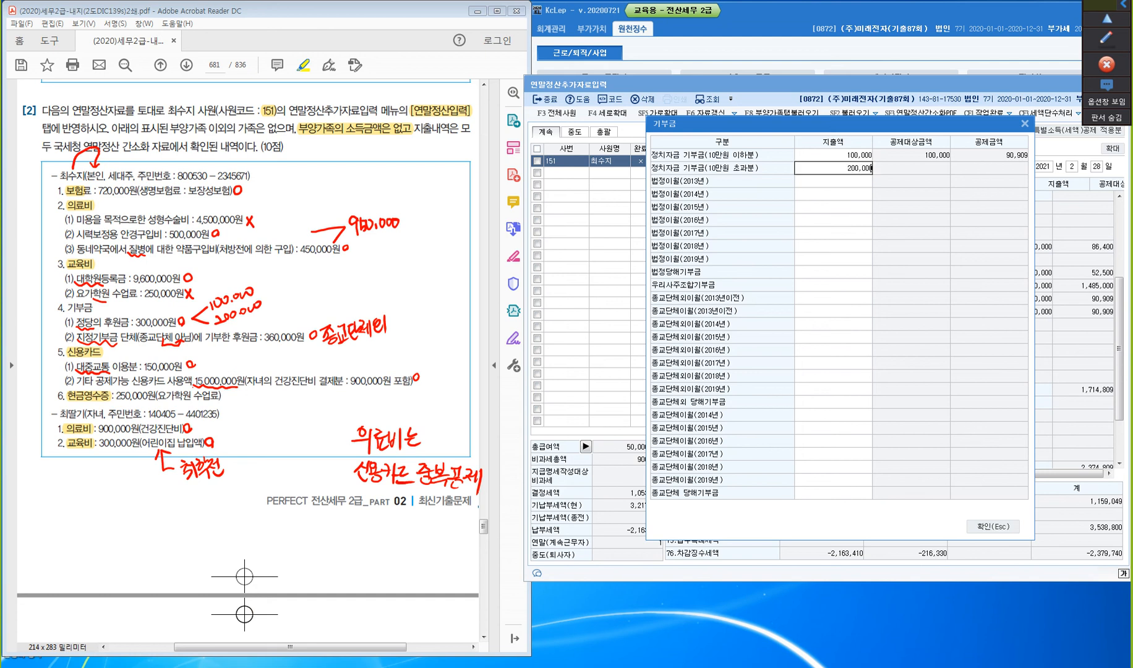
pyautogui.press('Return')
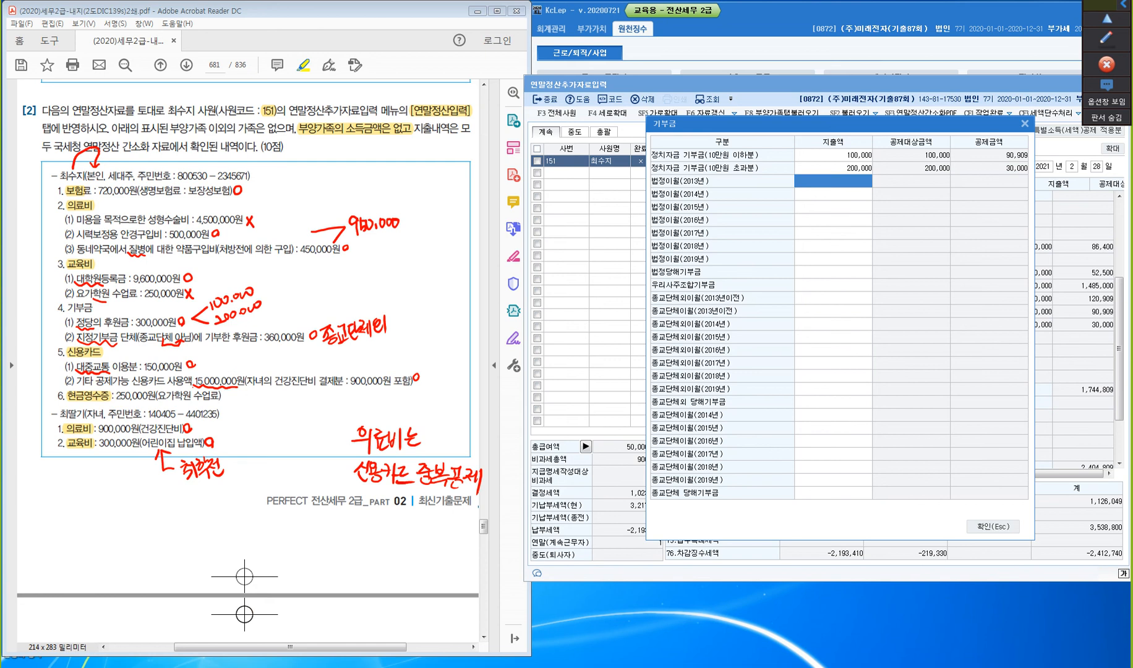
# - Enter 360,000 for 종교단체외 당해기부금, highlight 기부금 in the PDF, and confirm the donation details, closing 연말정산추가자료입력
pyautogui.click(833, 402)
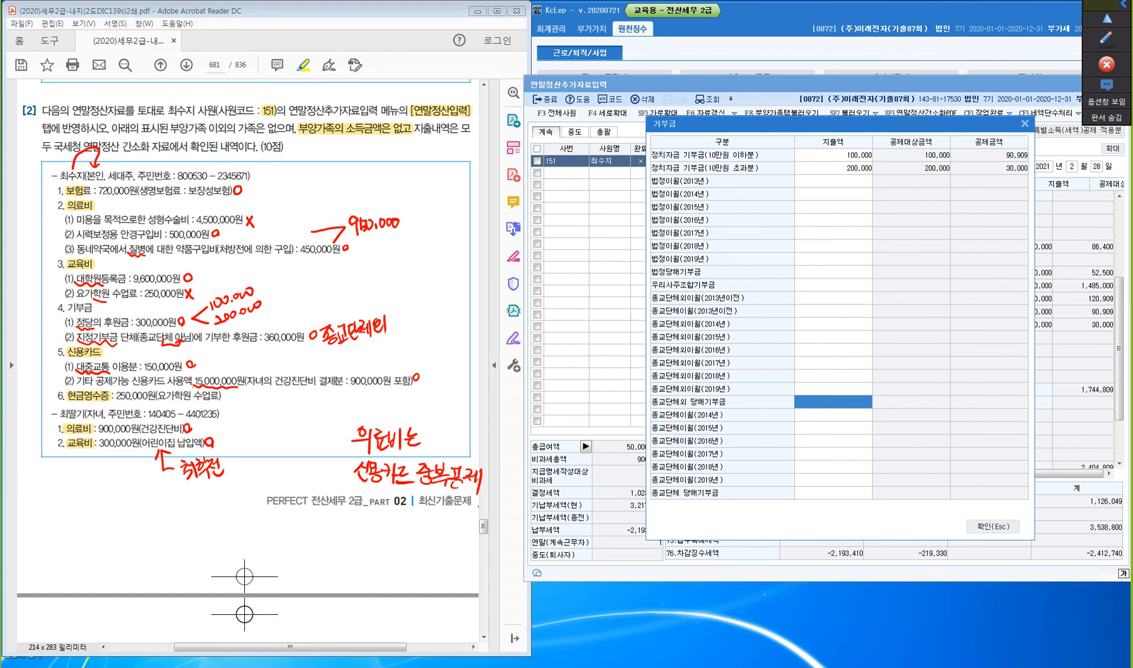
pyautogui.write('3600000')
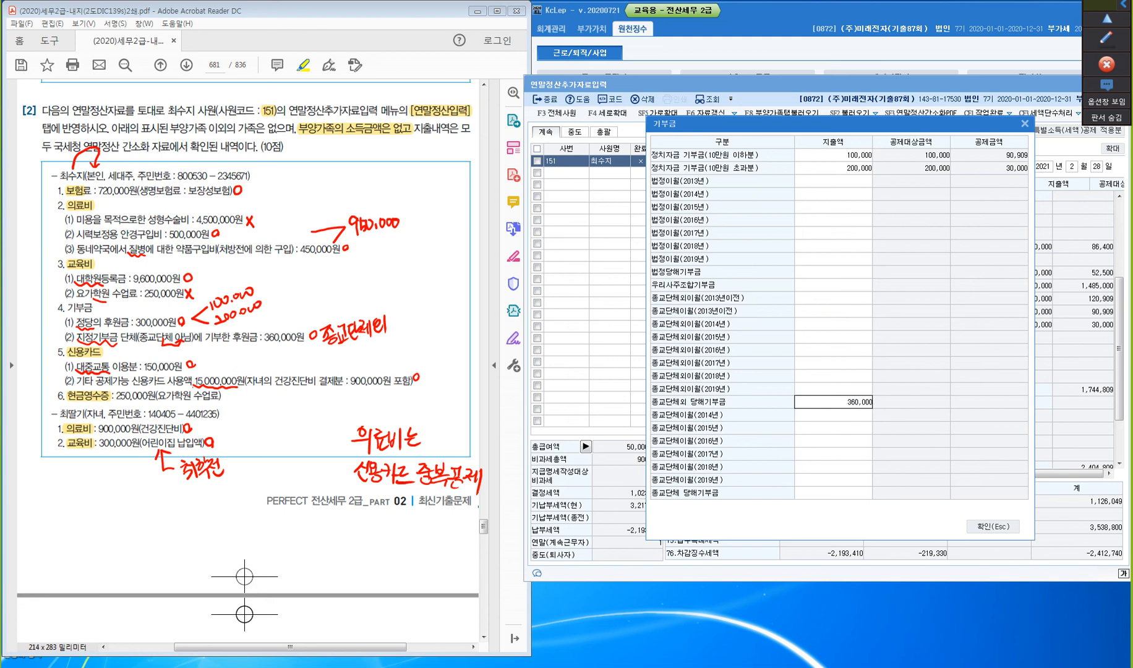
pyautogui.press('Return')
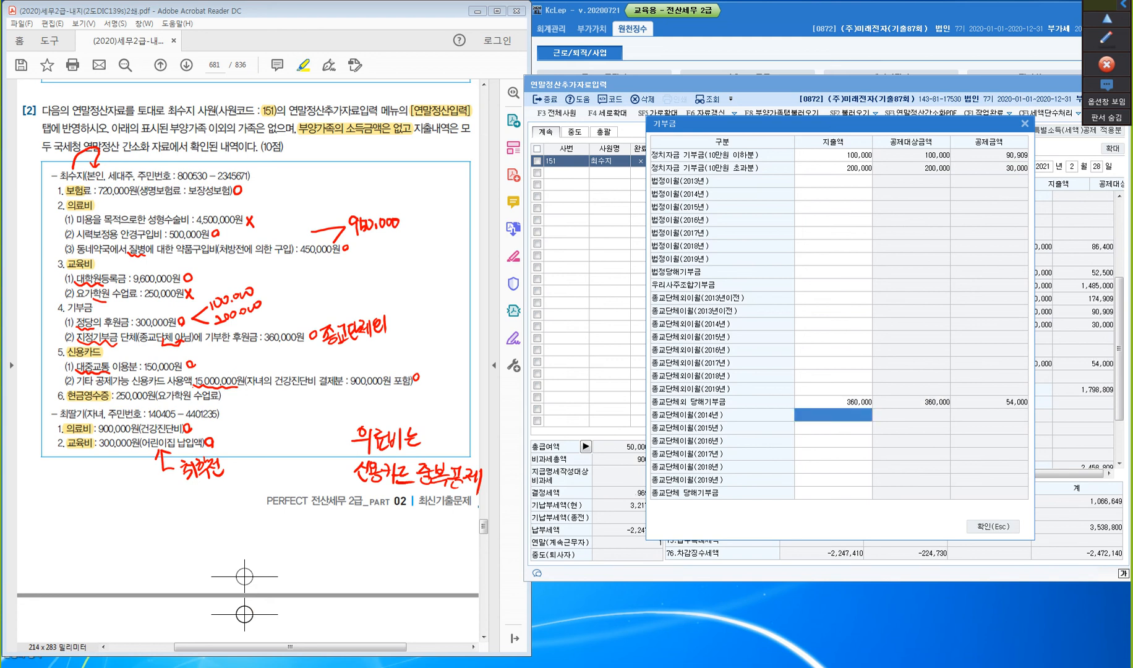
pyautogui.moveTo(67, 308); pyautogui.dragTo(94, 307)
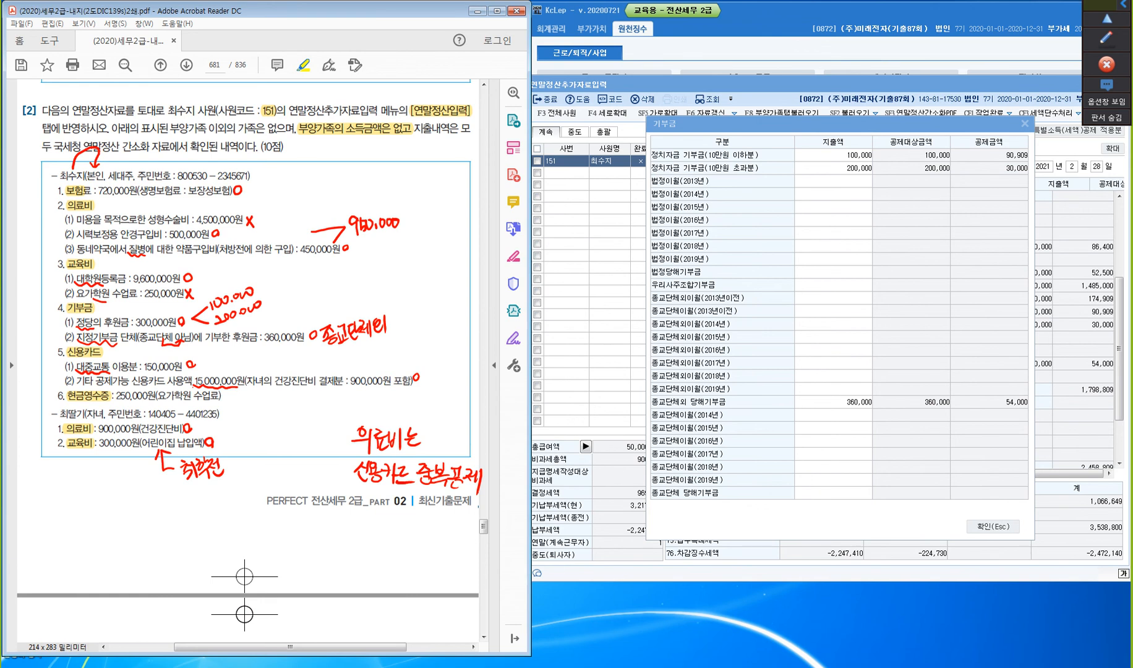
pyautogui.click(994, 527)
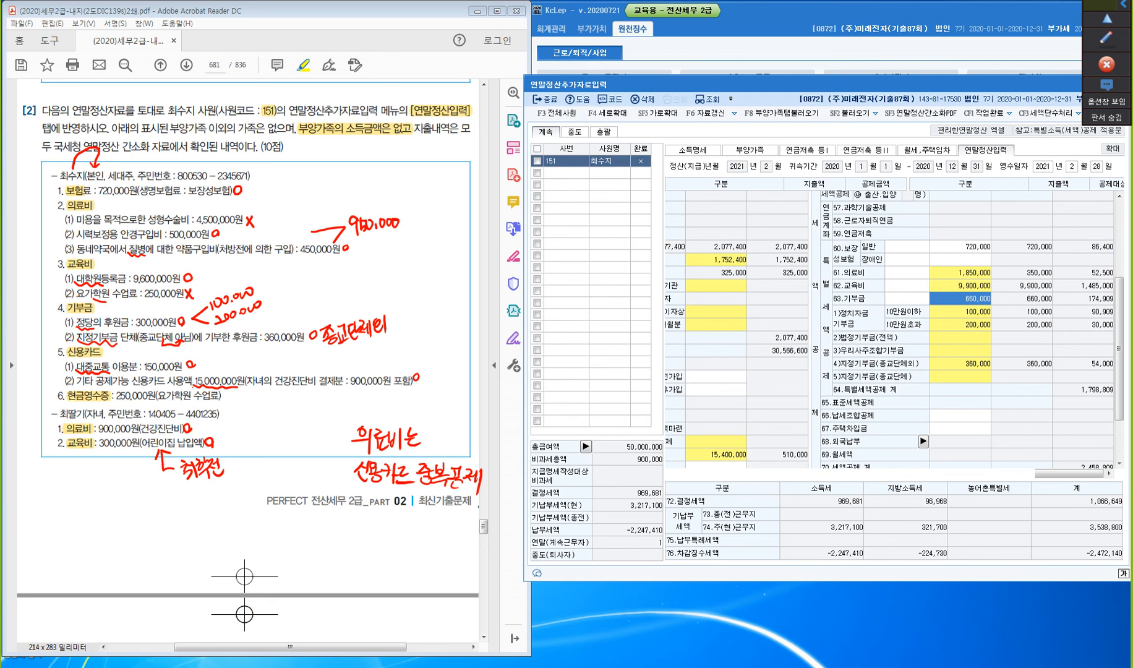
pyautogui.click(548, 100)
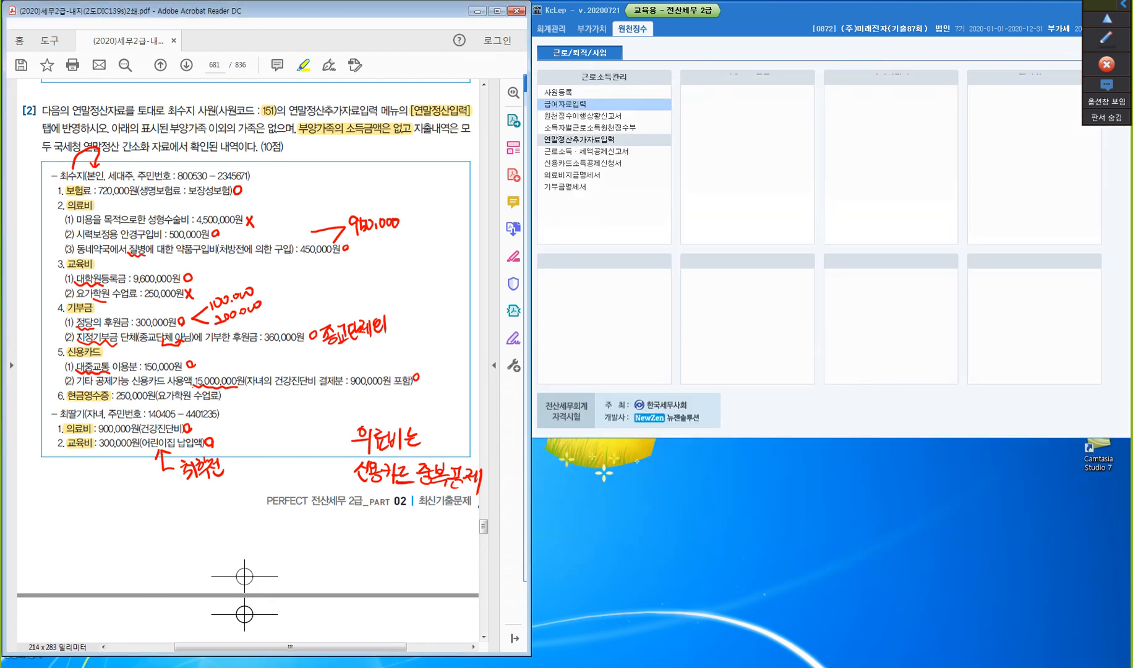